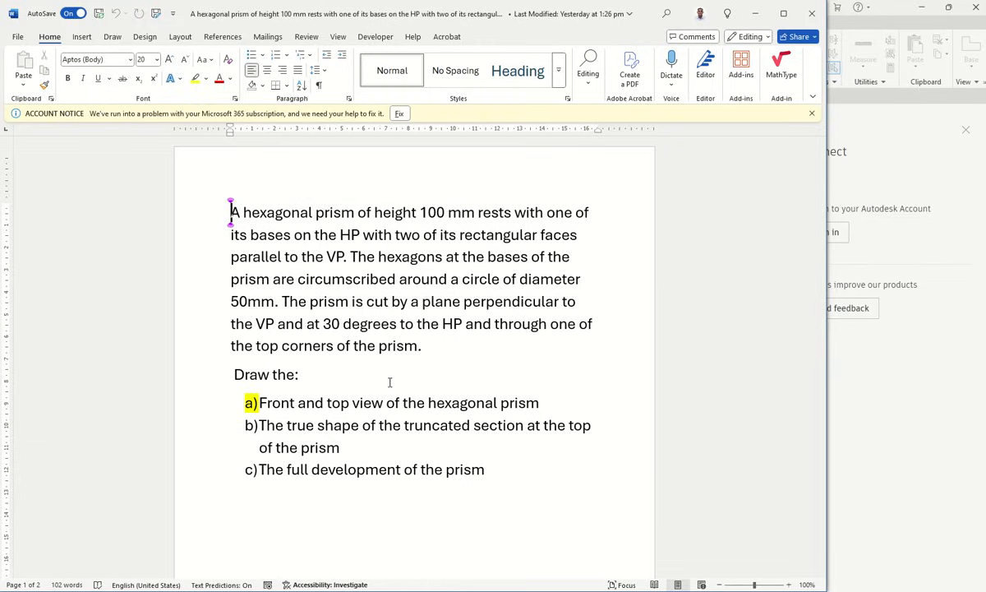
# - View the hexagonal prism exercise down to its illustration, and switch to AutoCAD to open the recent drawing Drawing1
pyautogui.scroll(-10, 389, 382)
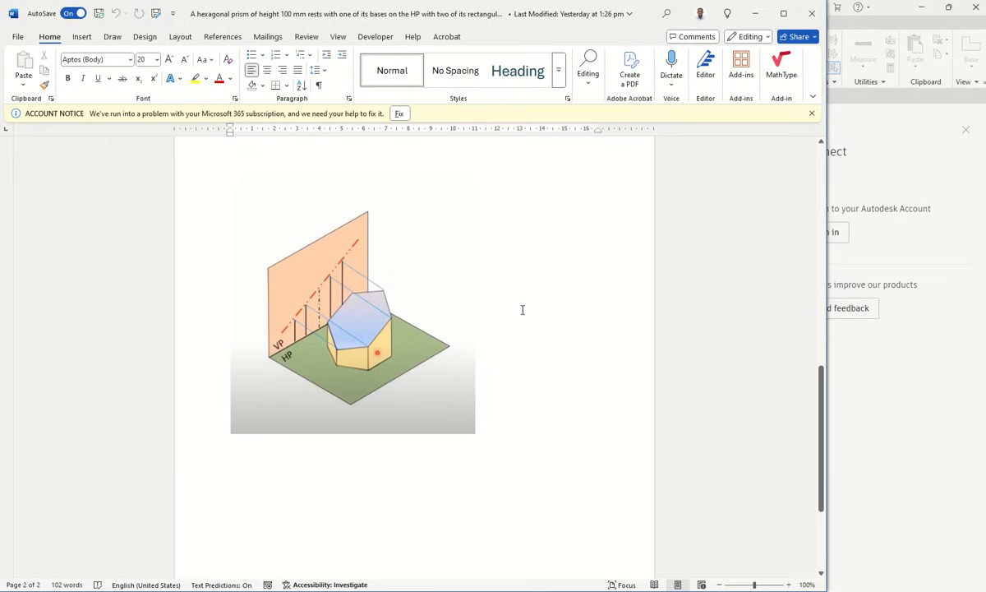
pyautogui.click(861, 185)
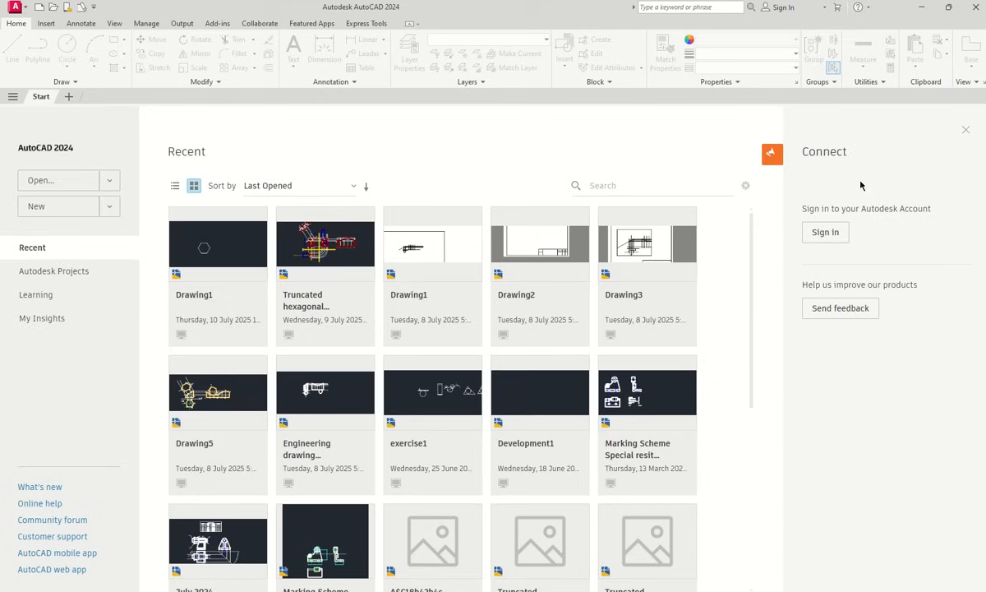
pyautogui.click(203, 251)
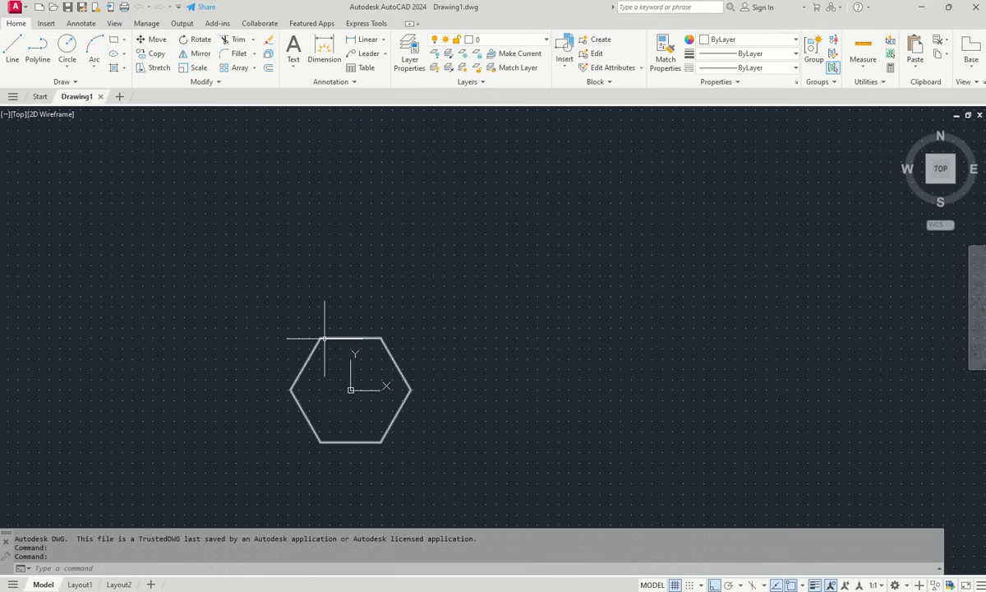
# - Delete the existing hexagon from the drawing
pyautogui.click(325, 337)
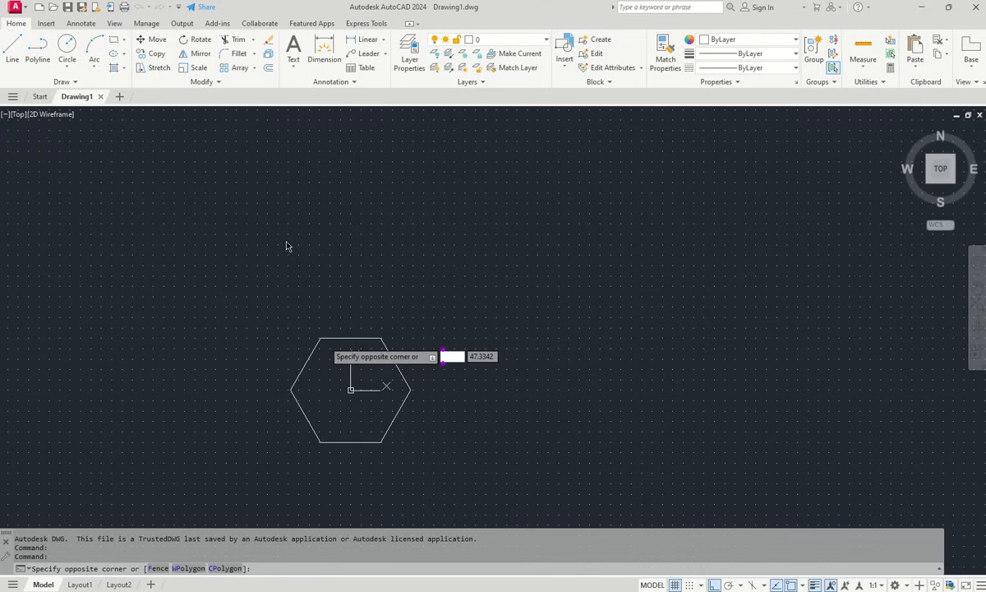
pyautogui.press('Escape')
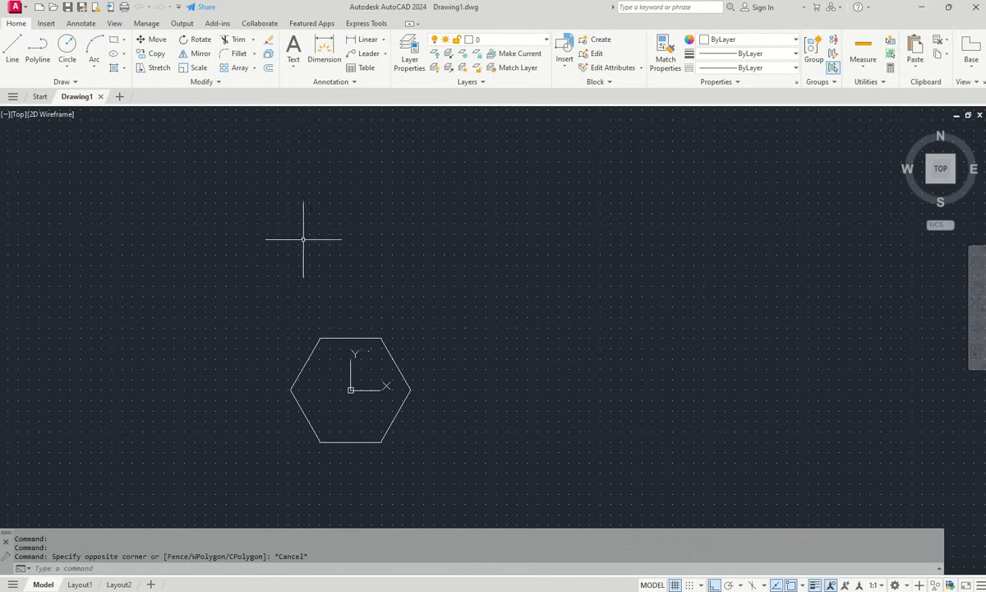
pyautogui.click(332, 337)
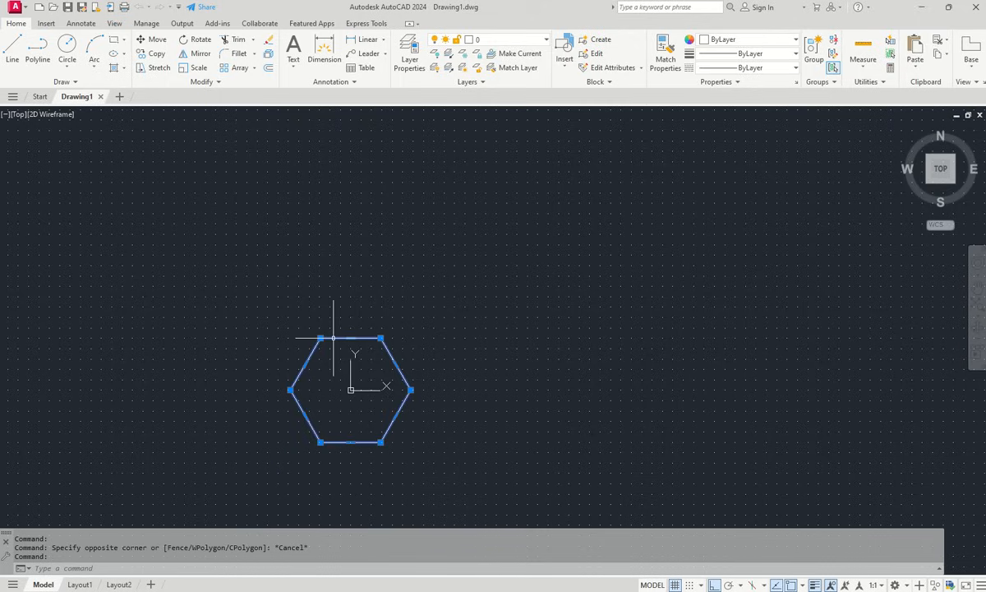
pyautogui.press('Delete')
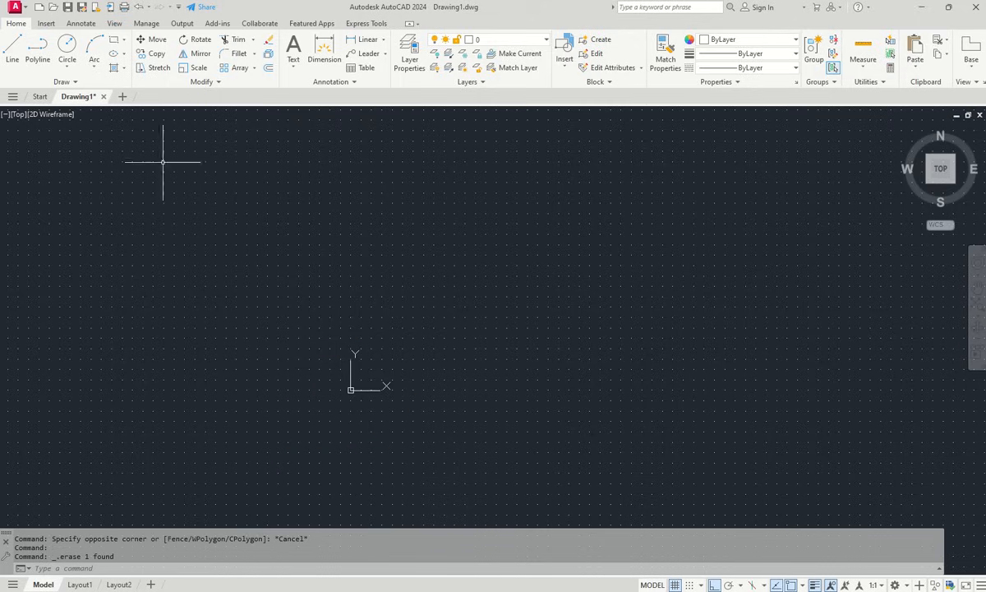
# - Draw a six-sided polygon centred at 0,0 and circumscribed about a circle of radius 25, with horizontal upper and lower edges
pyautogui.click(123, 54)
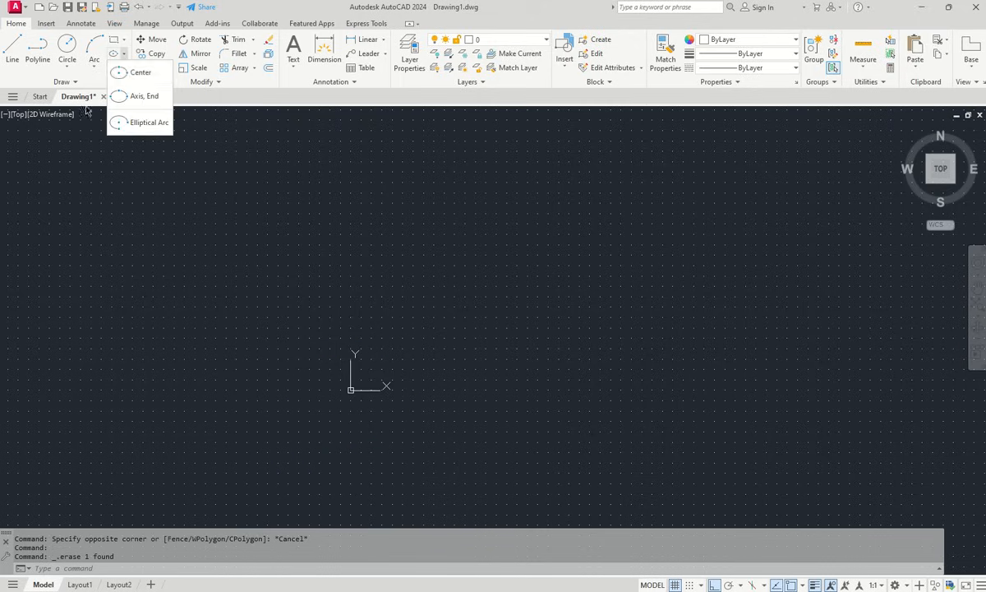
pyautogui.click(123, 40)
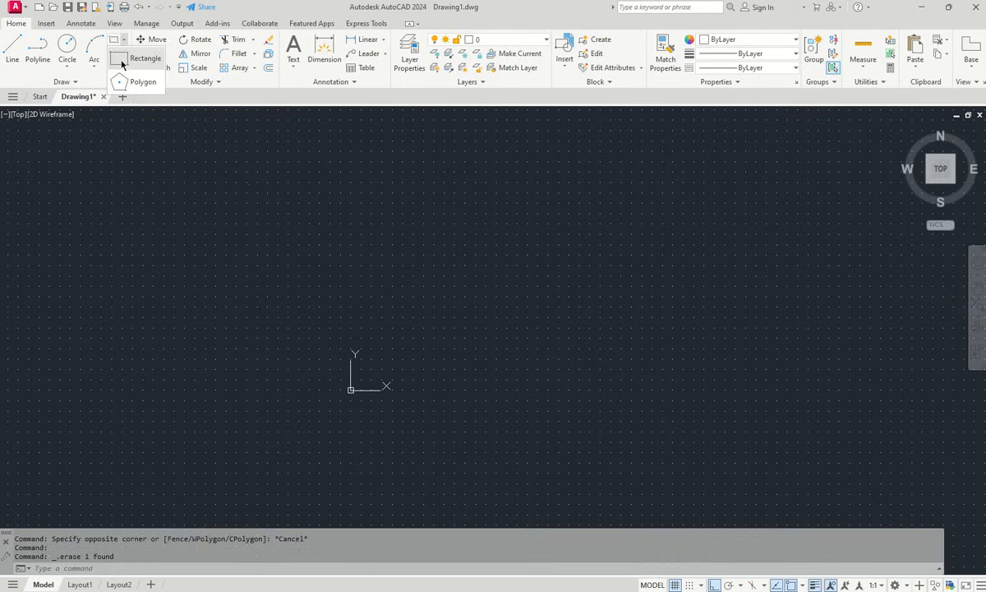
pyautogui.click(133, 82)
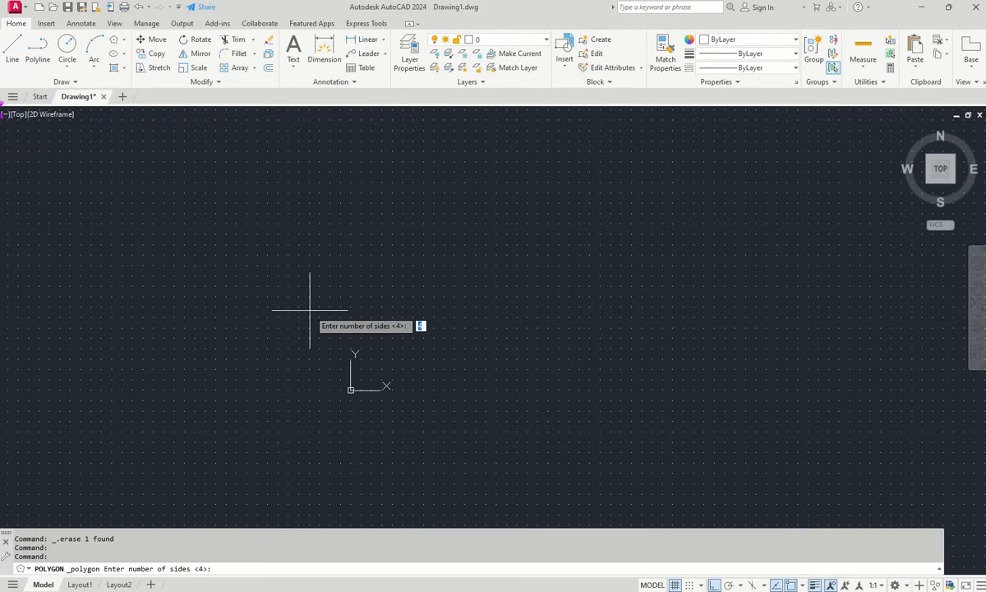
pyautogui.write('6')
pyautogui.press('Return')
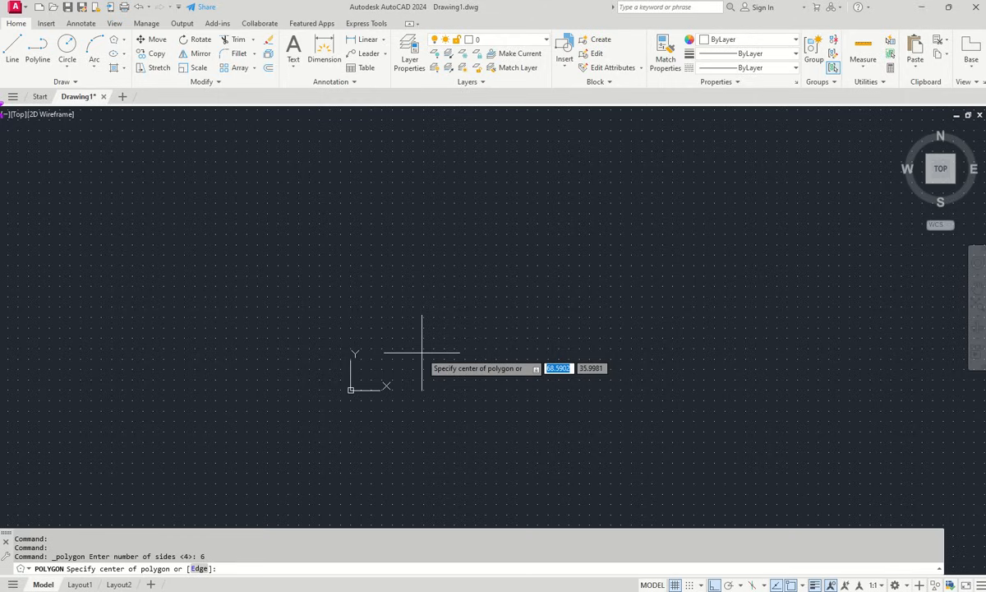
pyautogui.write('0')
pyautogui.press('Tab')
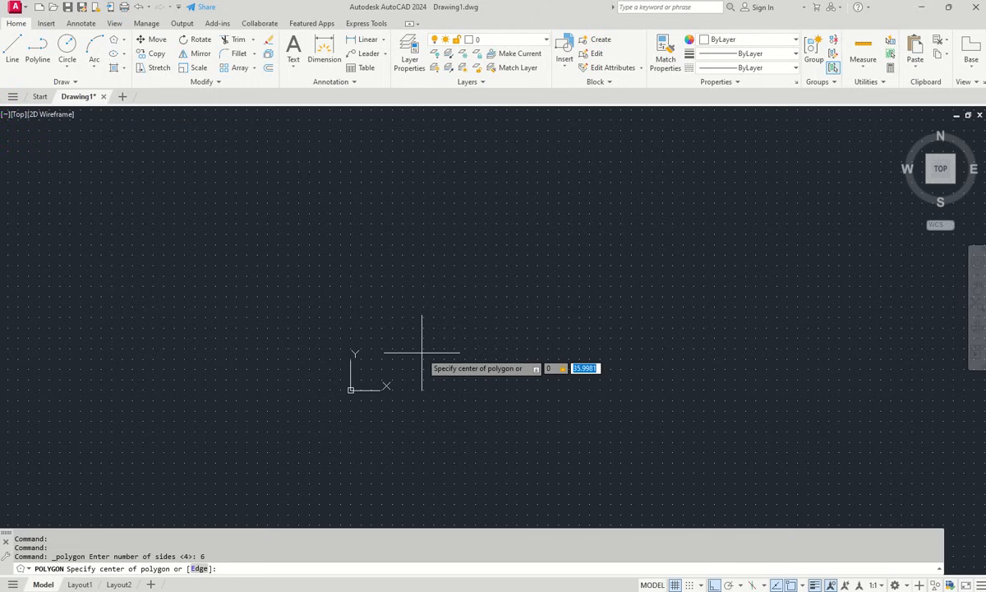
pyautogui.write('0')
pyautogui.press('Return')
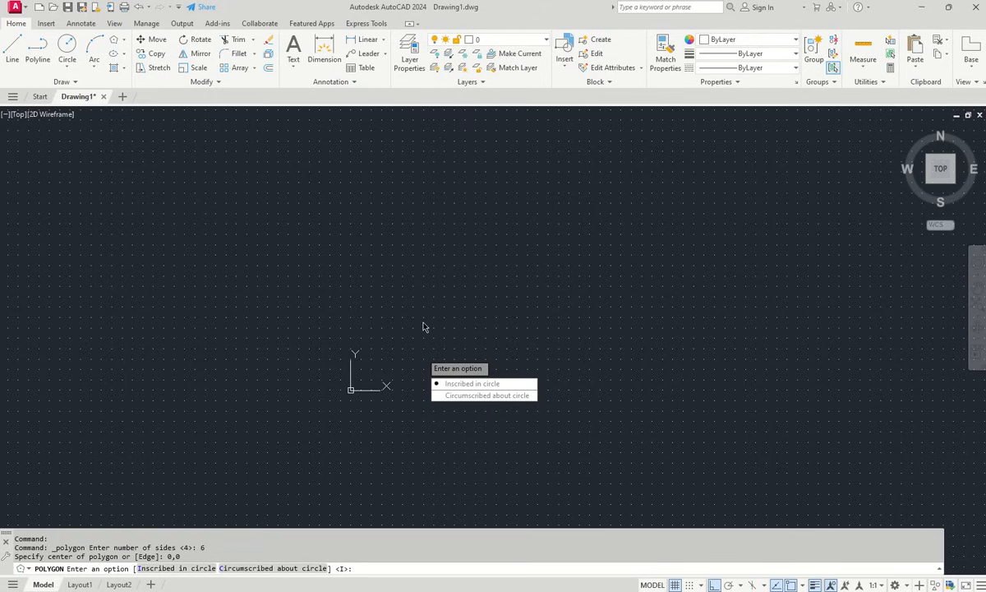
pyautogui.click(473, 395)
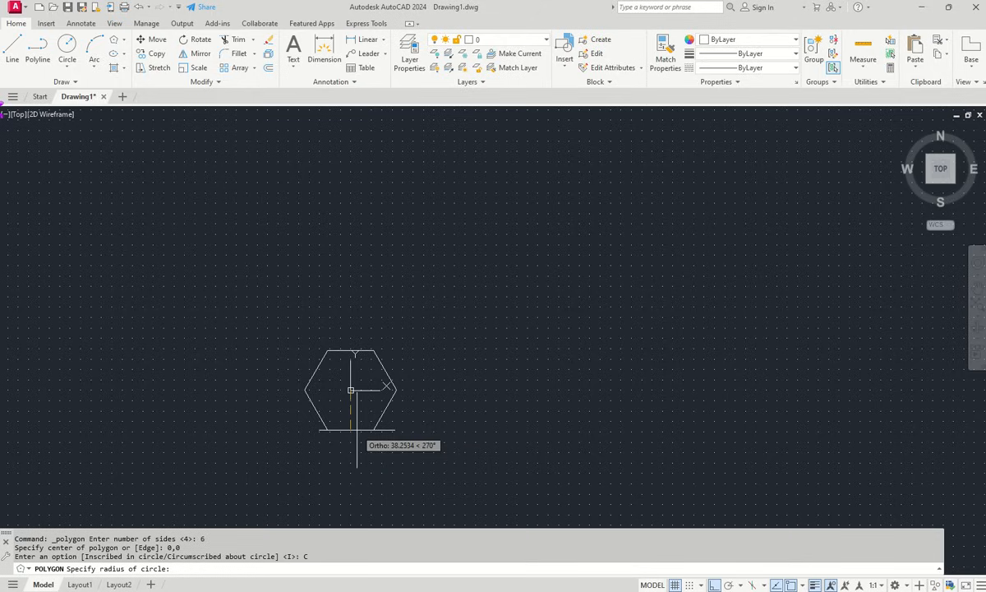
pyautogui.write('25')
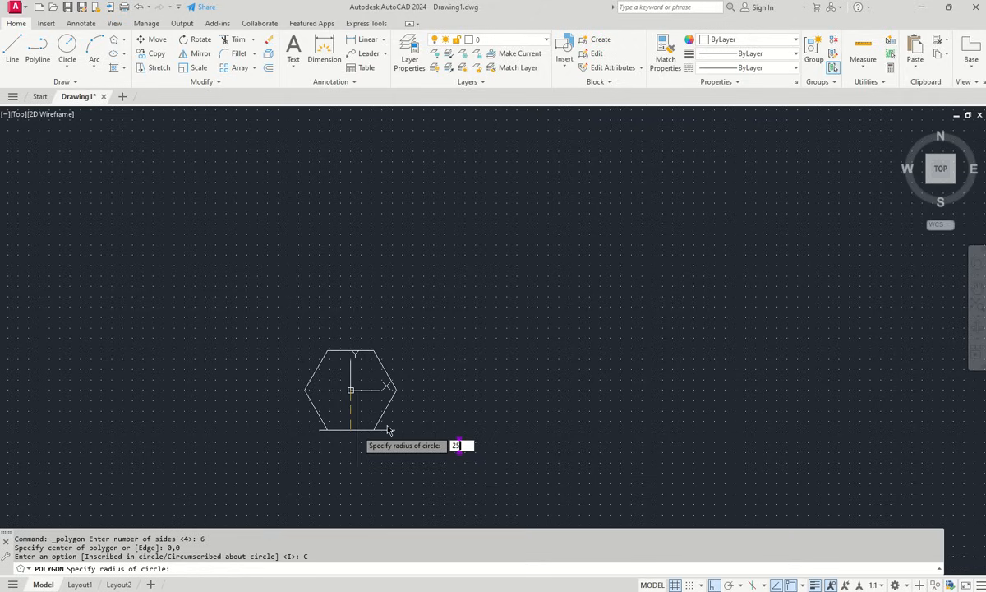
pyautogui.press('Return')
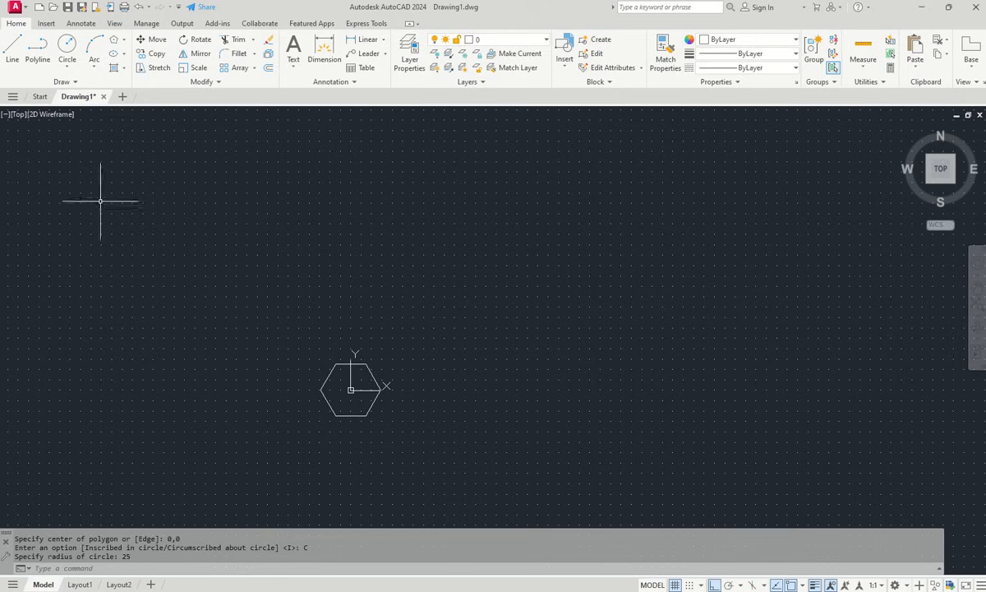
# - Draw a horizontal line above the hexagon, starting at -50,35 and running 100 units to the right
pyautogui.click(9, 50)
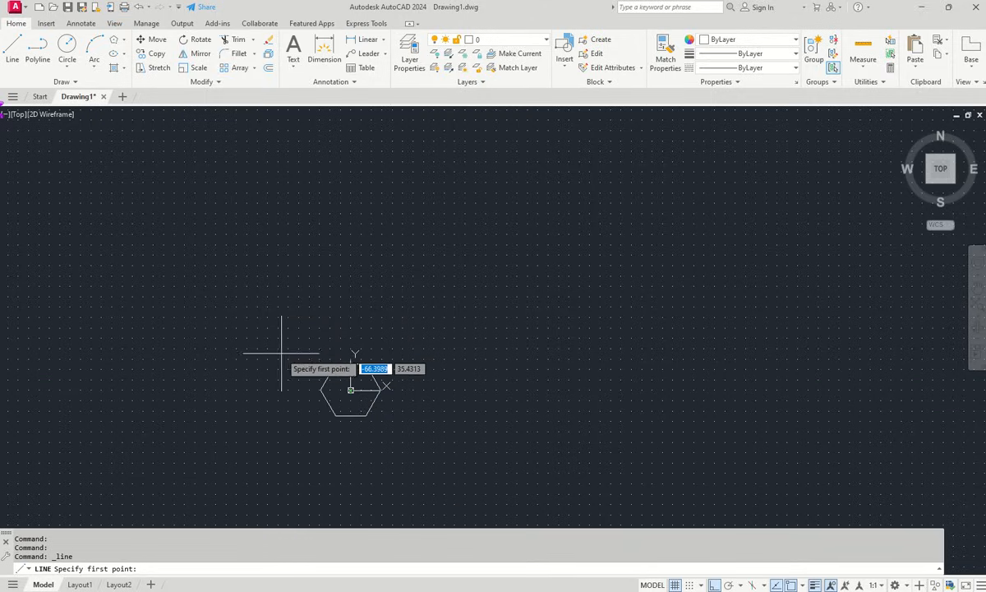
pyautogui.scroll(4, 336, 346)
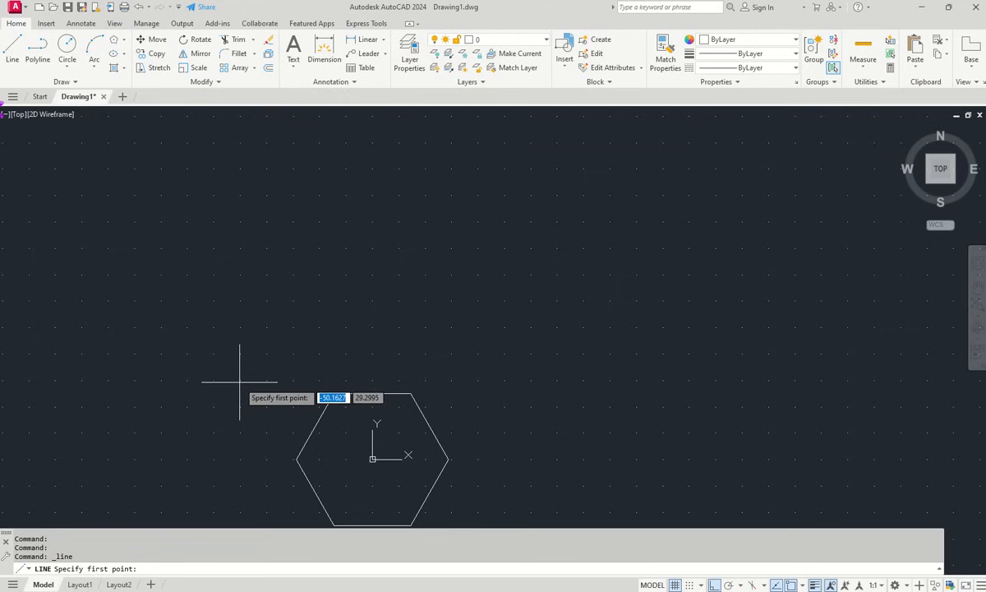
pyautogui.write('-50')
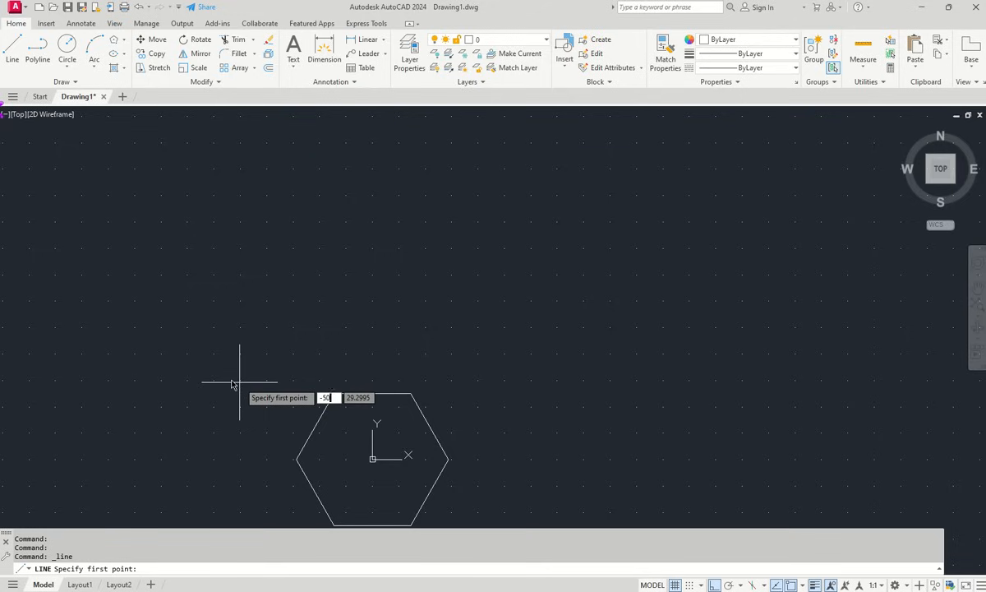
pyautogui.press('Tab')
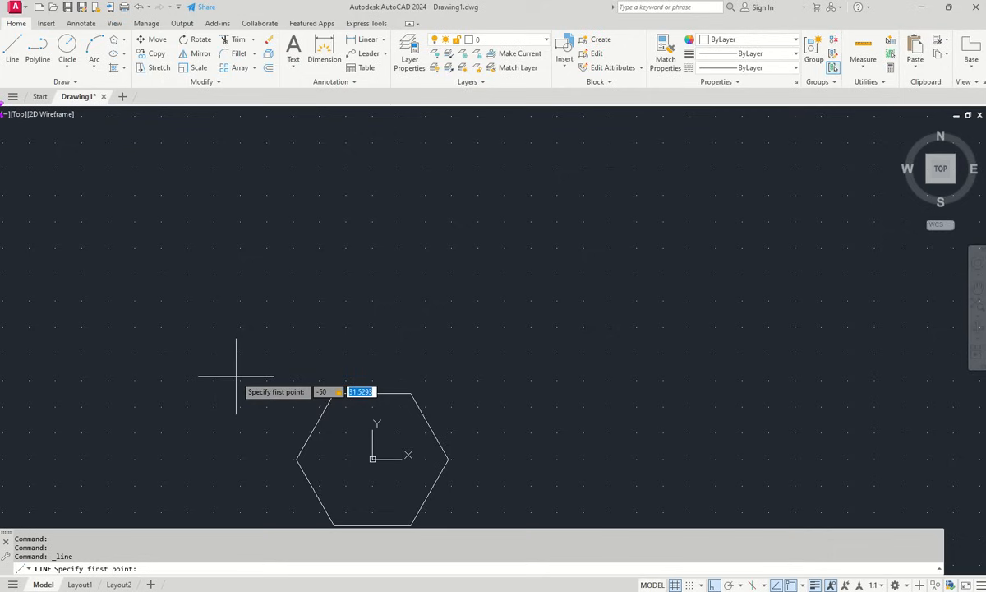
pyautogui.write('35')
pyautogui.press('Return')
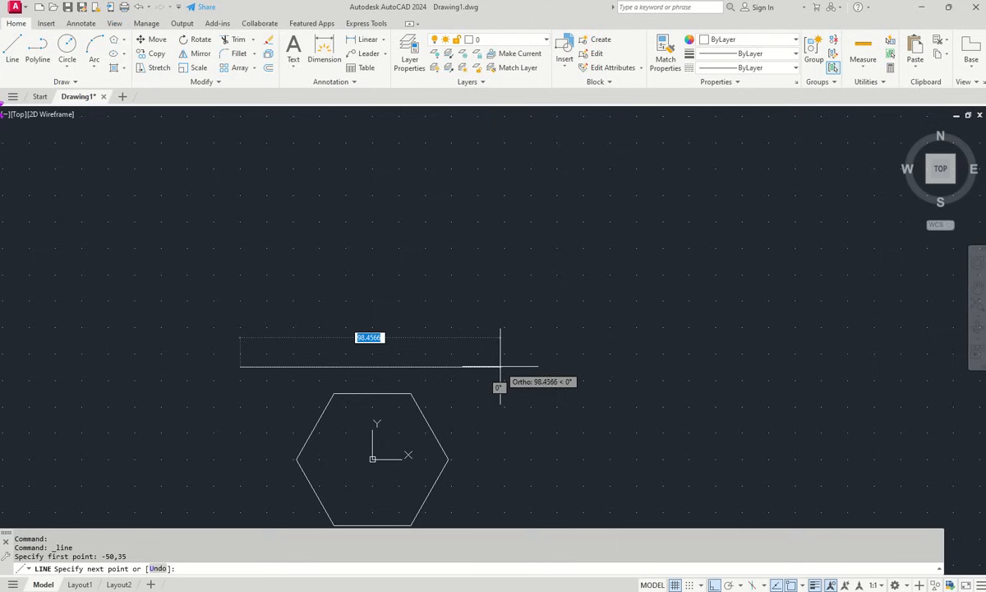
pyautogui.write('100')
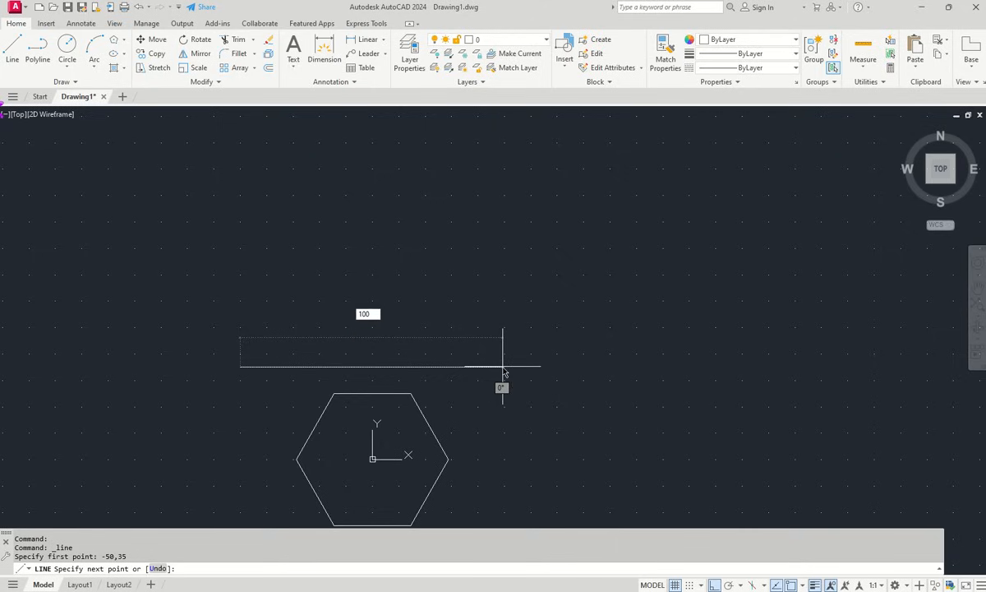
pyautogui.press('Return')
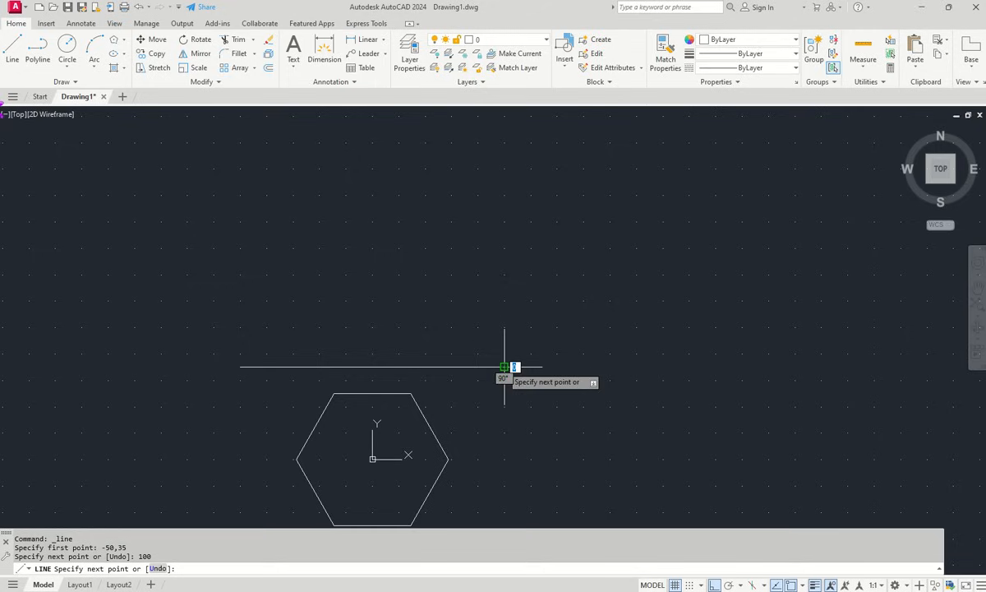
pyautogui.rightClick(481, 278)
pyautogui.click(505, 286)
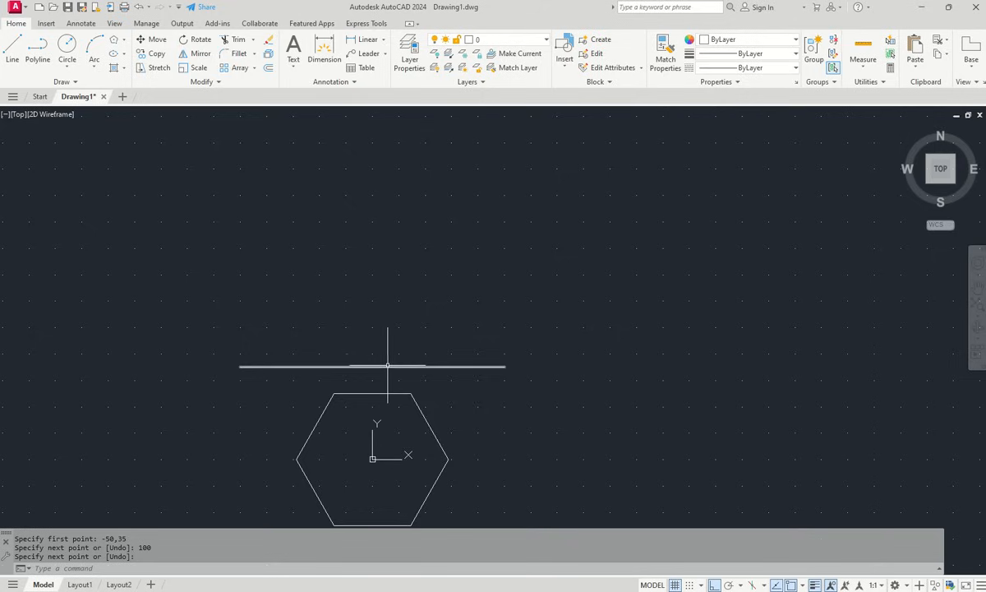
# - Add italic multiline text "VP" just below the left end of the horizontal line, entering 5 for the opposite corner
pyautogui.moveTo(388, 365)
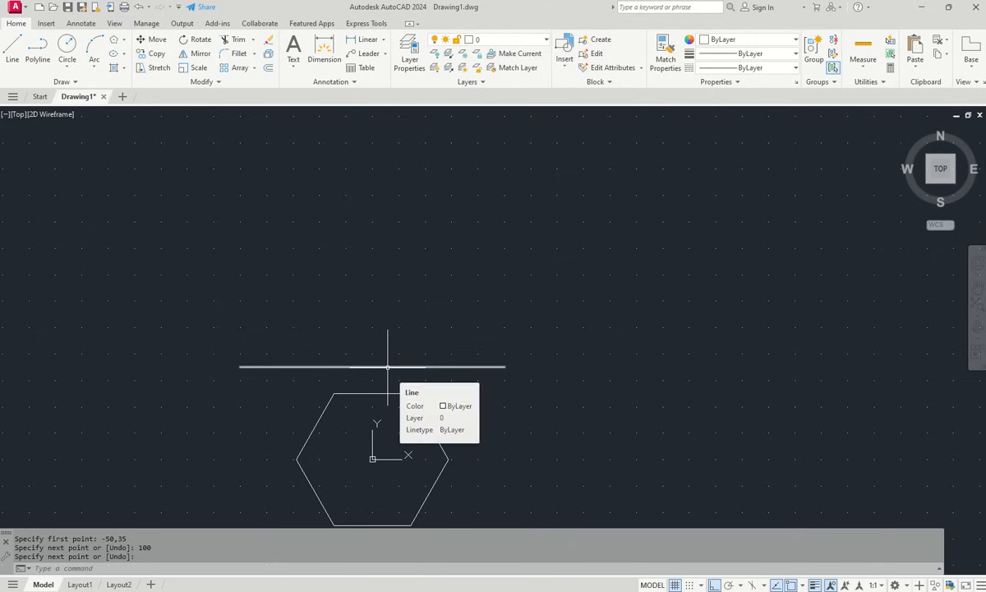
pyautogui.click(293, 49)
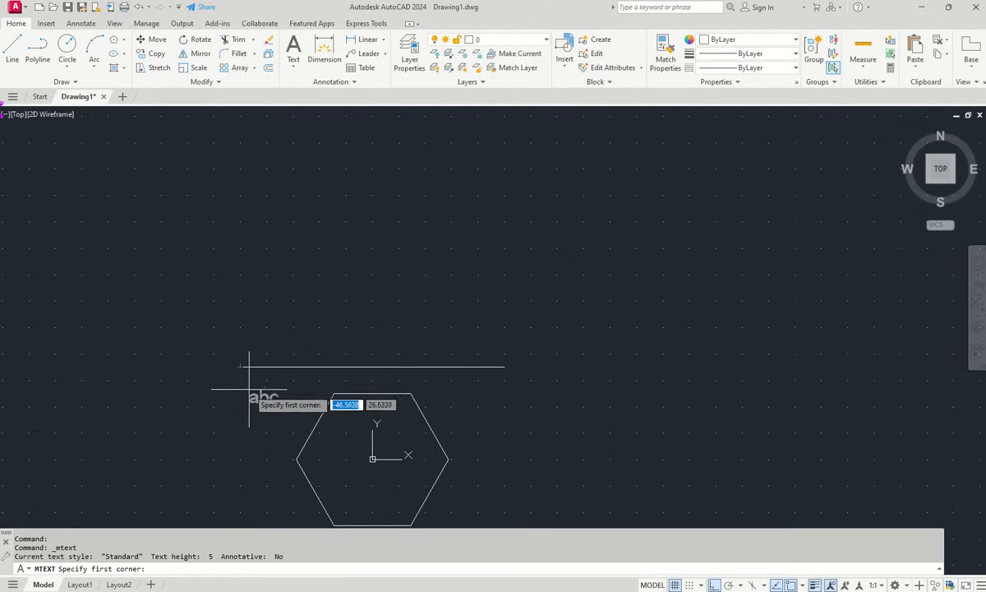
pyautogui.scroll(4, 250, 379)
pyautogui.click(251, 354)
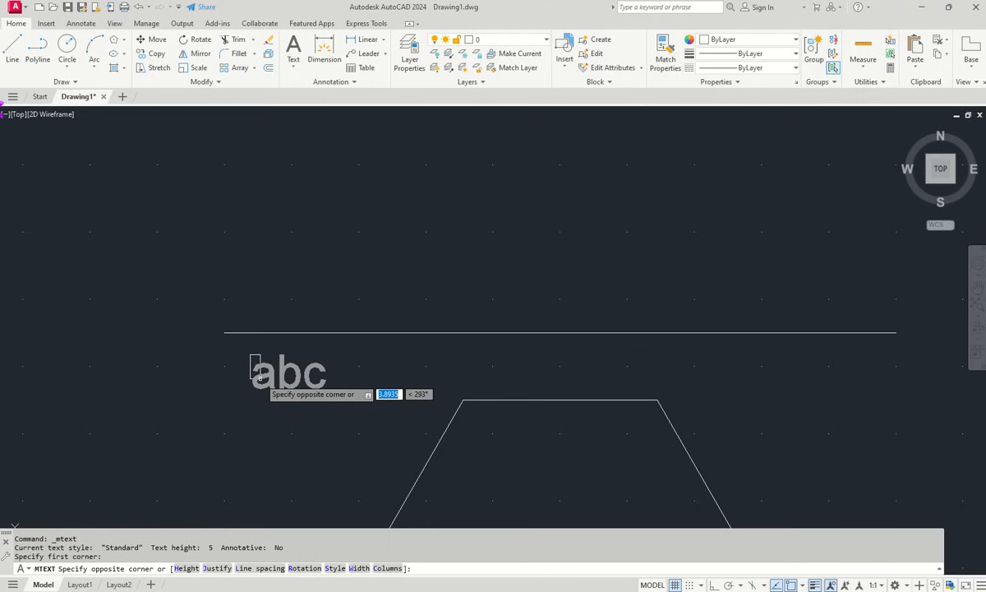
pyautogui.write('5')
pyautogui.press('Return')
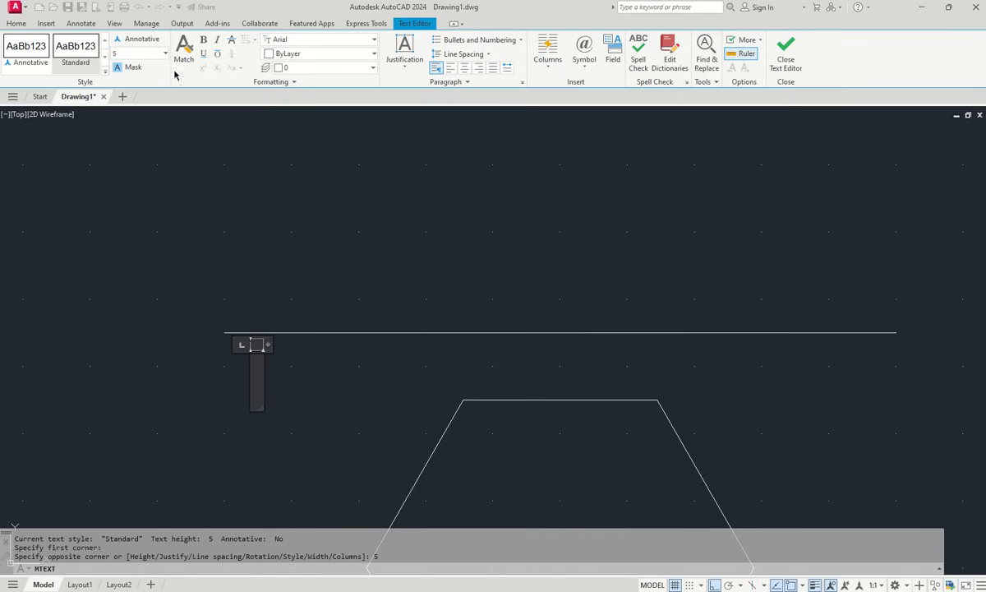
pyautogui.click(217, 39)
pyautogui.write('V')
pyautogui.press('BackSpace')
pyautogui.write('V')
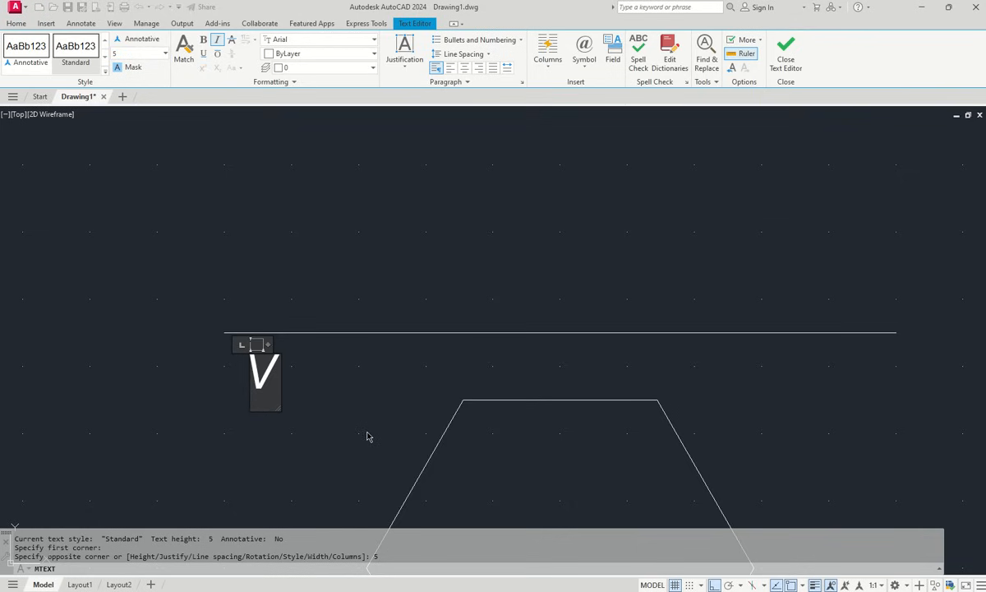
pyautogui.write('P')
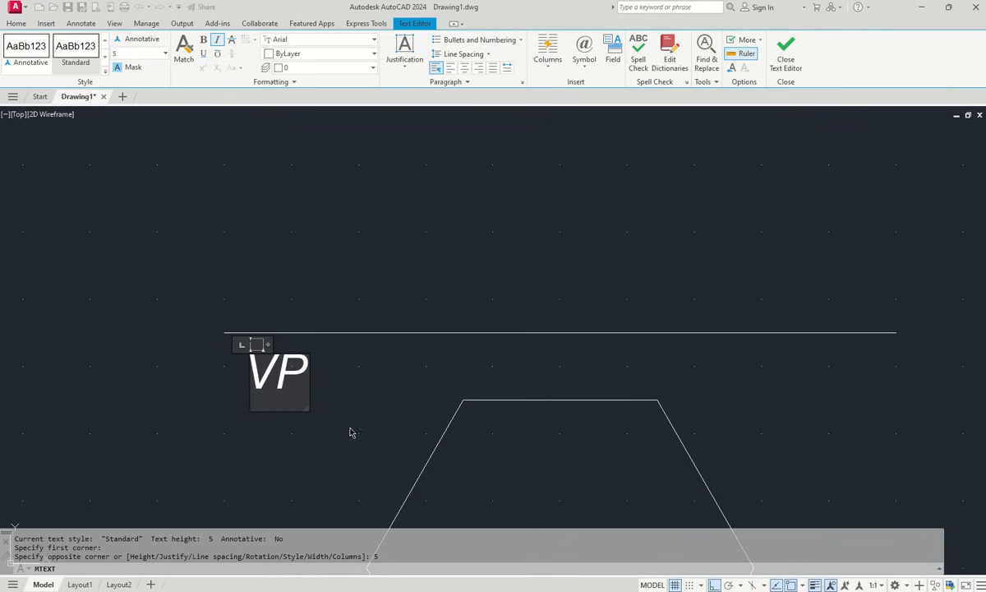
pyautogui.click(300, 452)
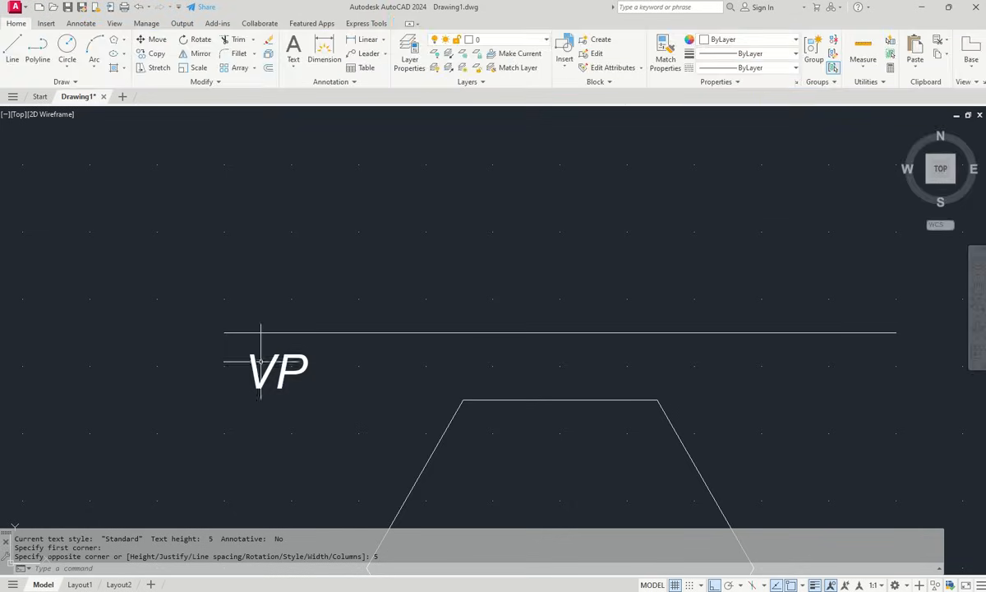
# - Add single-line text "a,1" beside the hexagon's left corner, with text height 5 and rotation angle 0
pyautogui.scroll(-4, 305, 293)
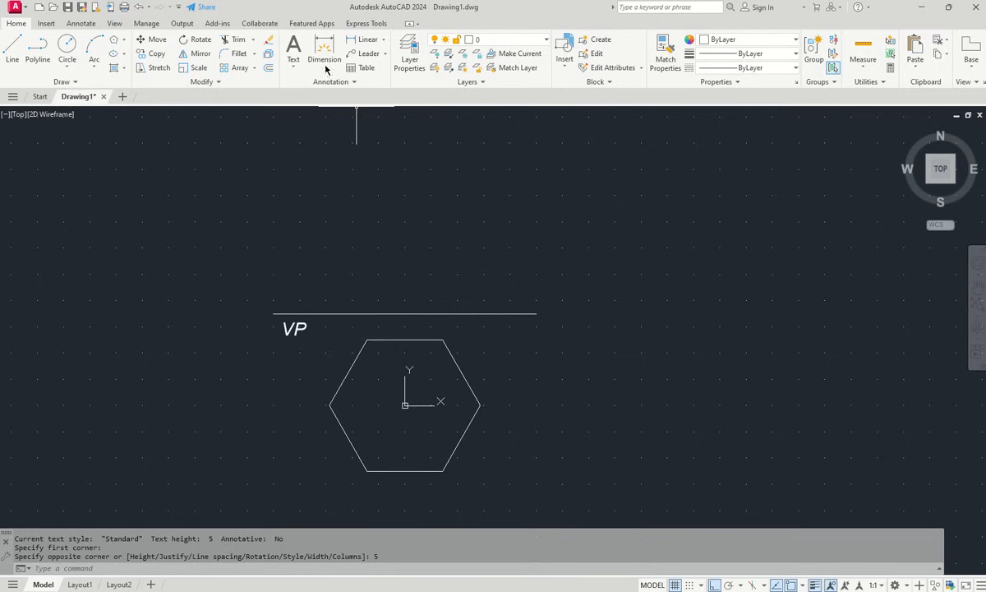
pyautogui.click(294, 48)
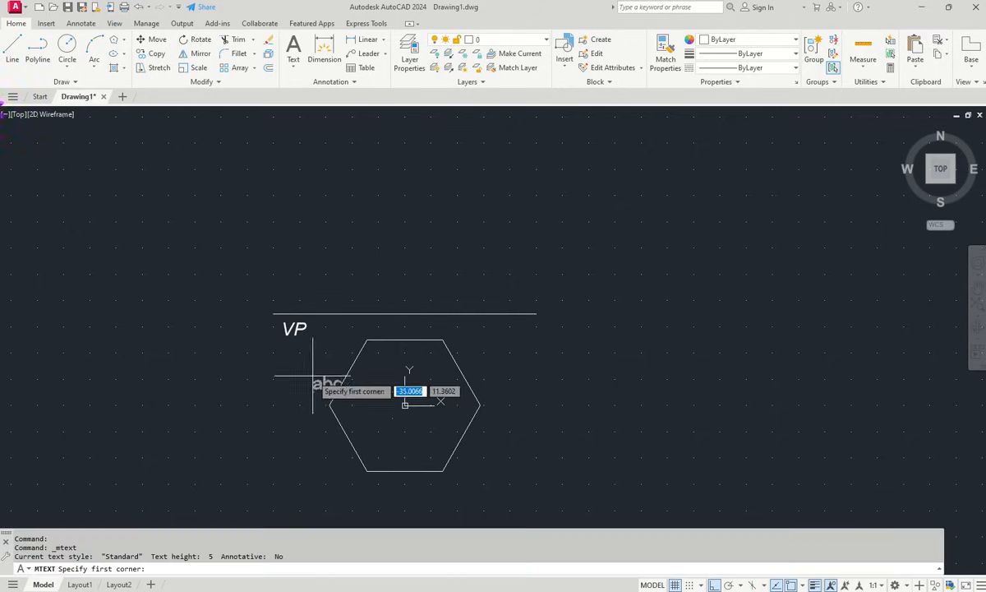
pyautogui.click(297, 70)
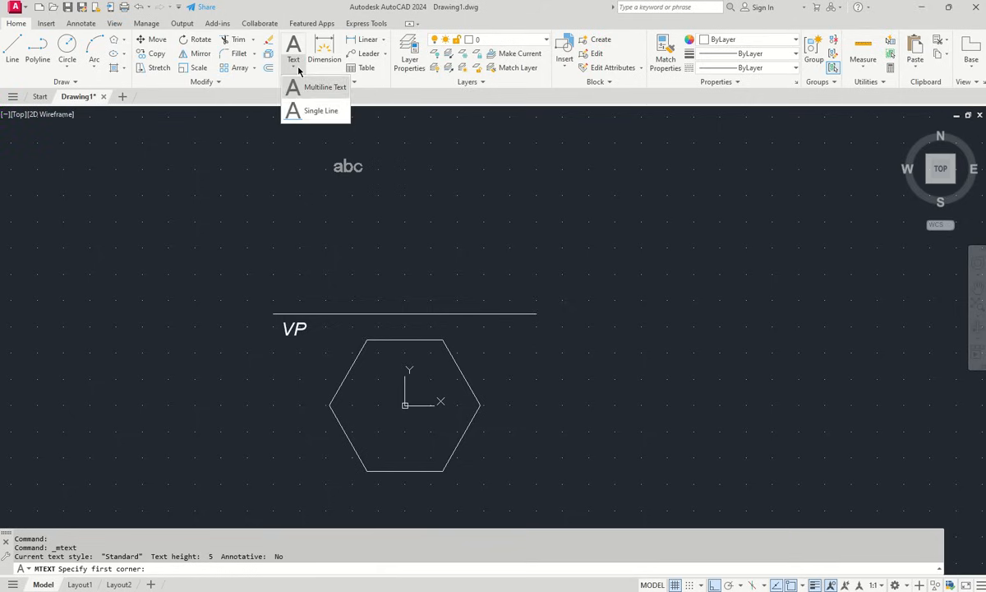
pyautogui.click(315, 110)
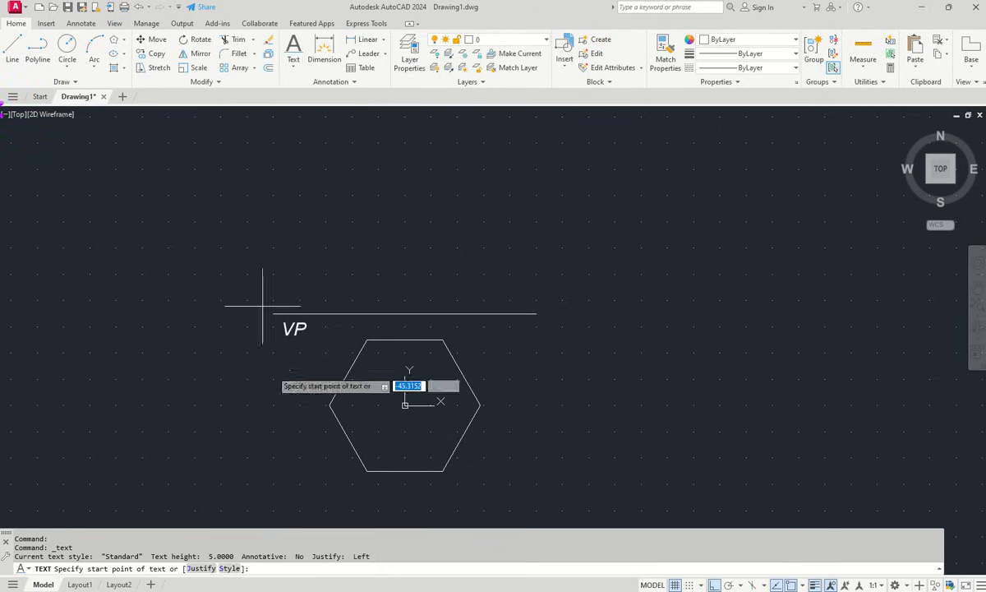
pyautogui.click(296, 402)
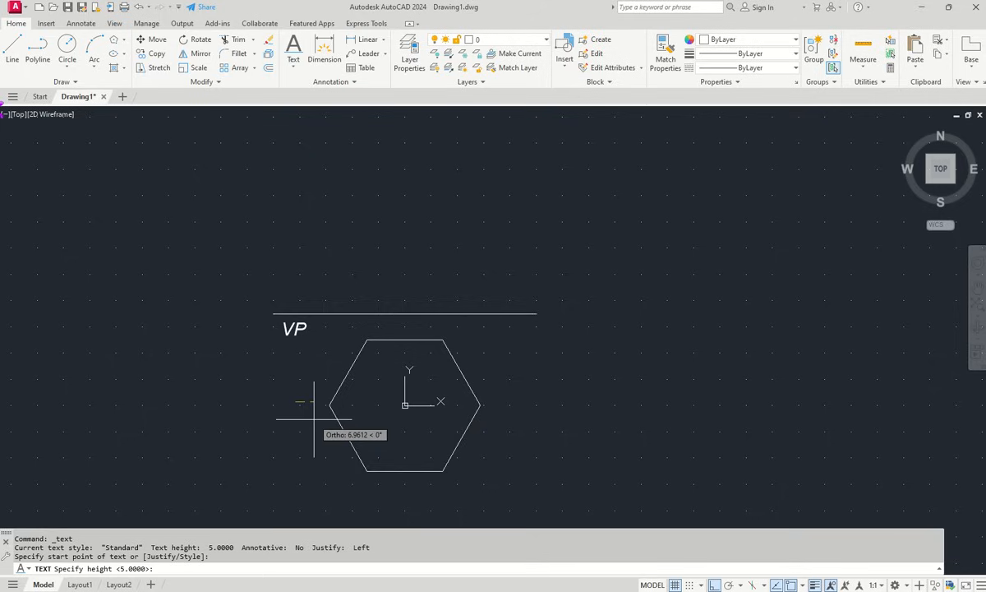
pyautogui.write('5')
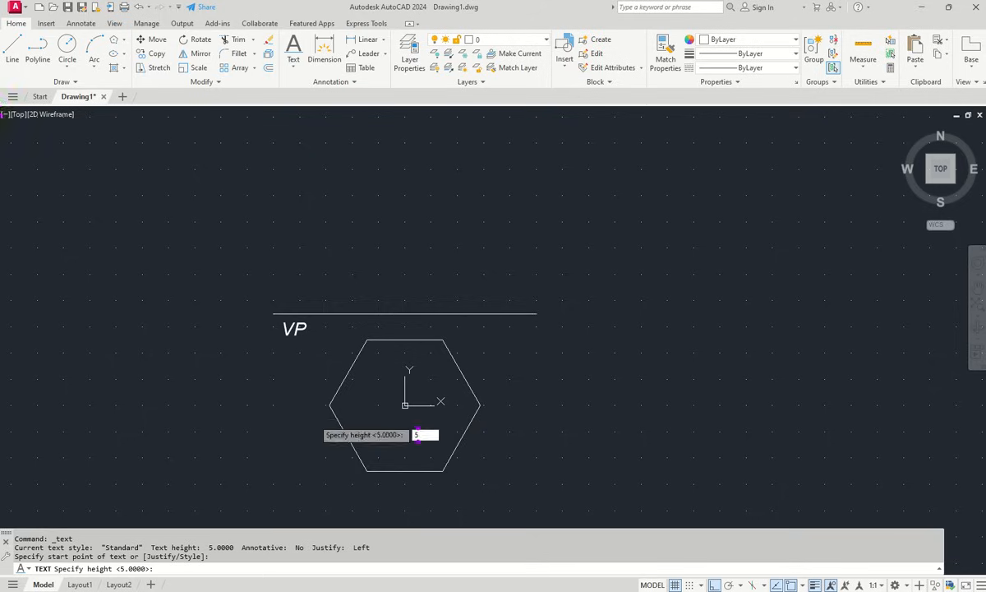
pyautogui.press('Return')
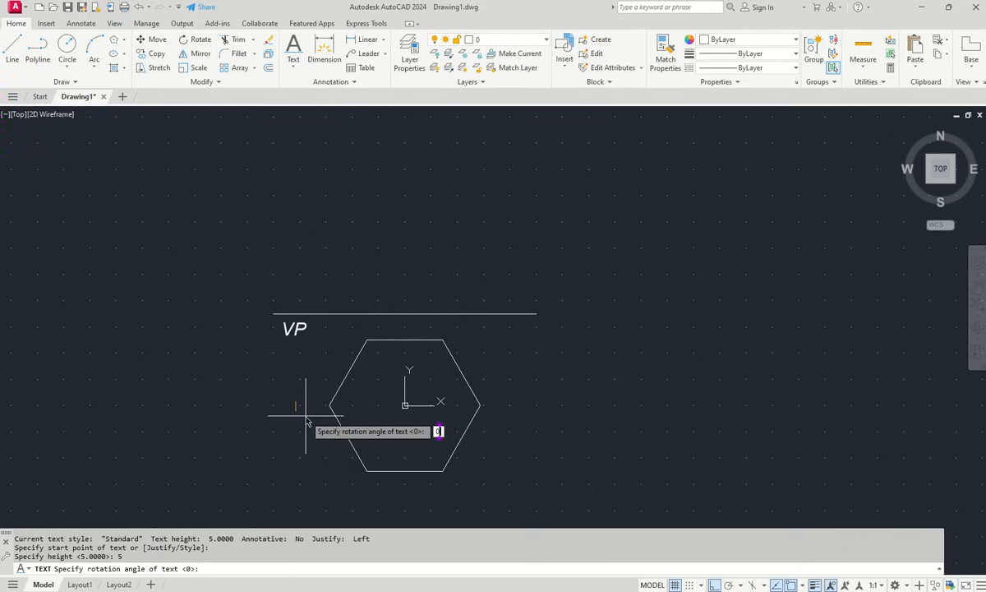
pyautogui.press('Return')
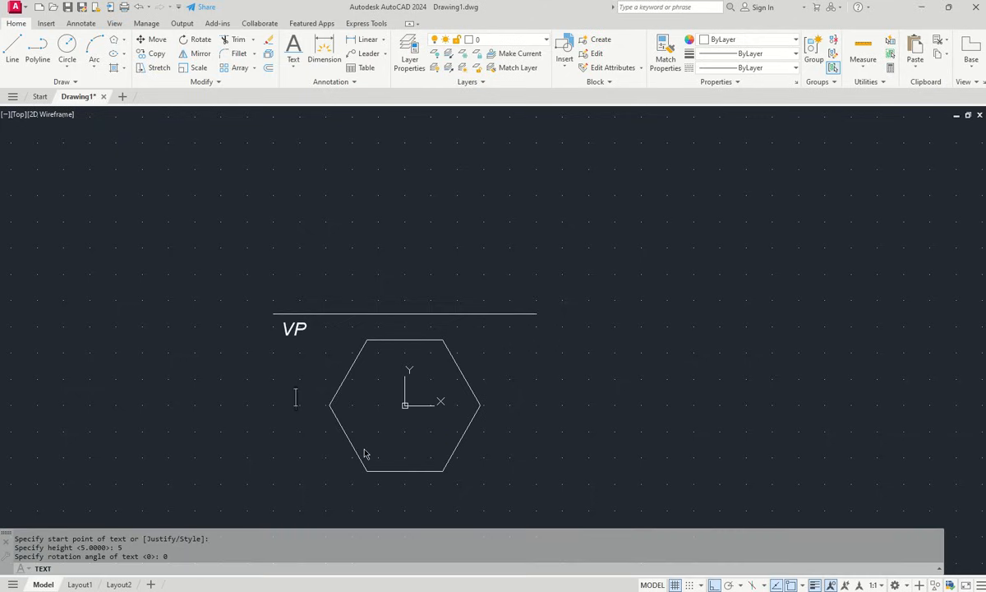
pyautogui.write('A')
pyautogui.press('BackSpace')
pyautogui.write('a,1')
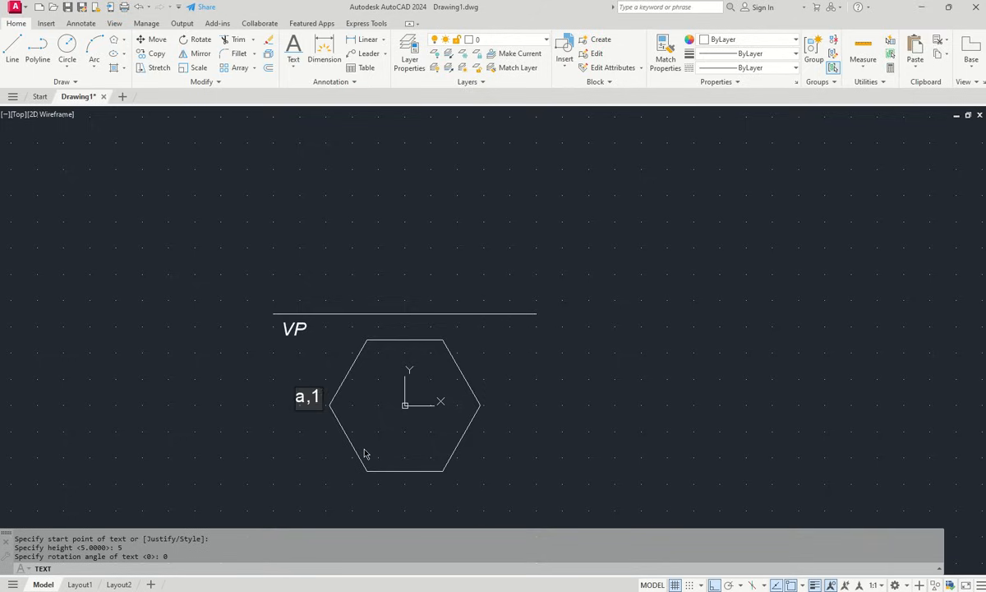
# - Label the hexagon's upper-left corner "b,2" and its upper-right corner "c,3" with the same single-line text
pyautogui.click(351, 330)
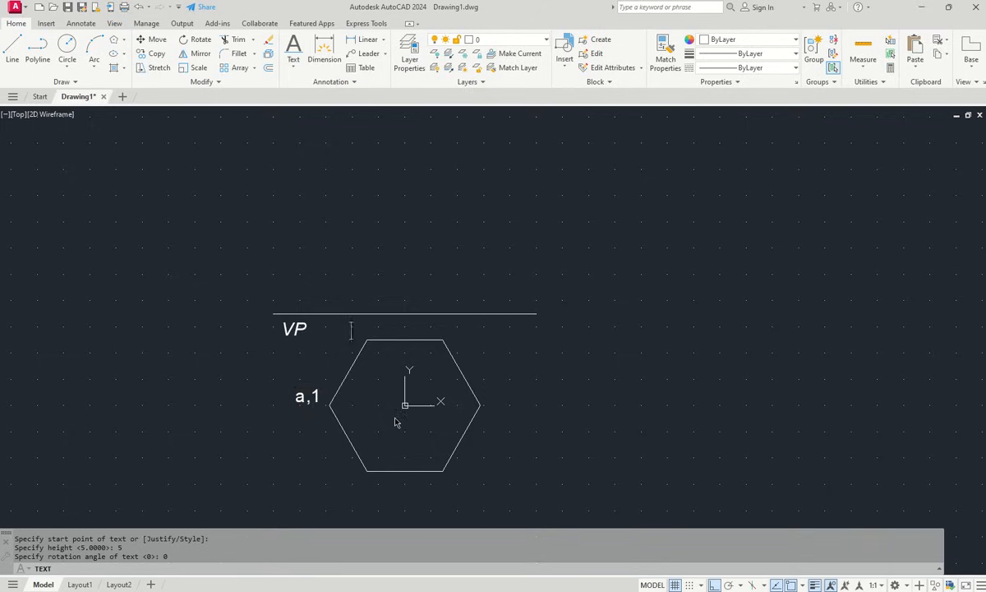
pyautogui.write('a')
pyautogui.press('BackSpace')
pyautogui.write('b,2')
pyautogui.press('BackSpace')
pyautogui.write('3')
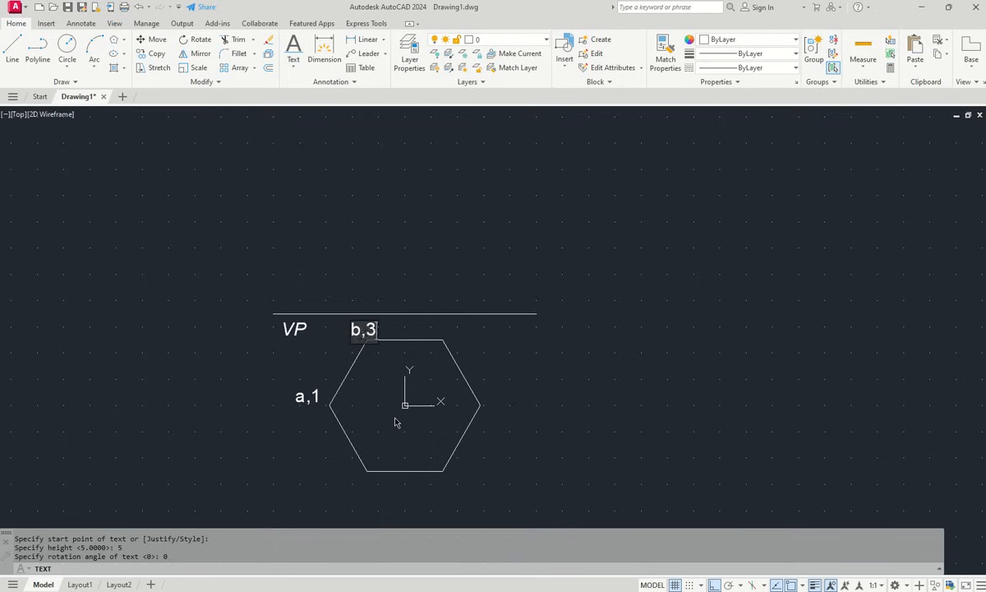
pyautogui.press('BackSpace')
pyautogui.write('2')
pyautogui.click(443, 333)
pyautogui.write('c,3')
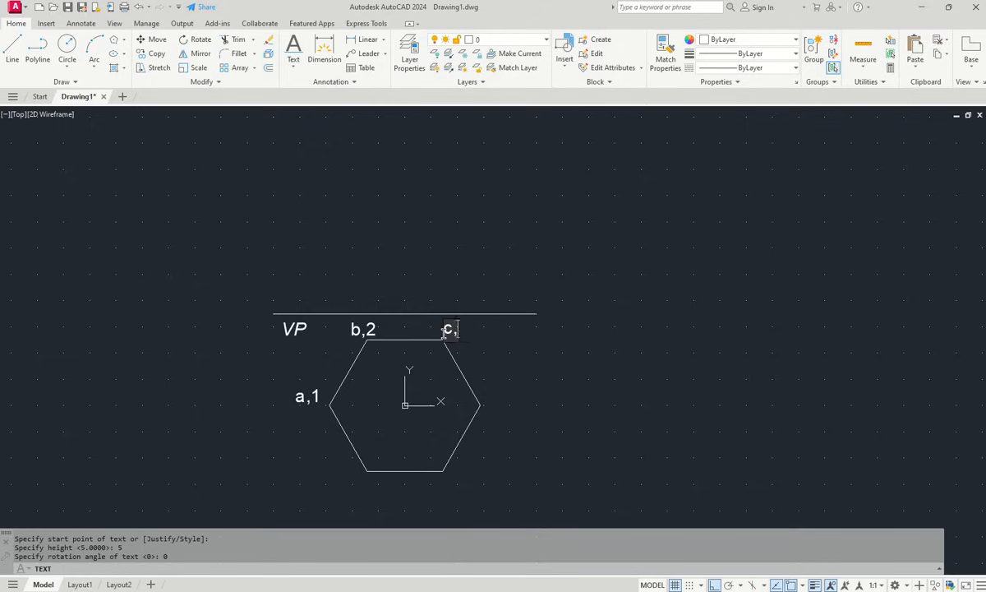
# - Label the hexagon's right corner "d,4" and its lower-right corner "e,5"
pyautogui.click(488, 404)
pyautogui.write('d,4')
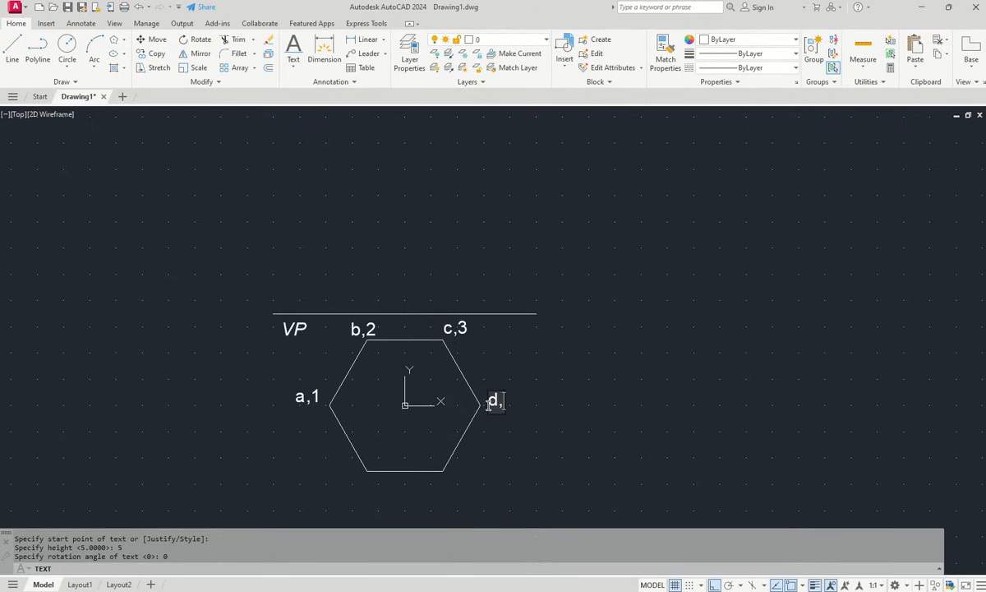
pyautogui.click(450, 479)
pyautogui.write('e,5')
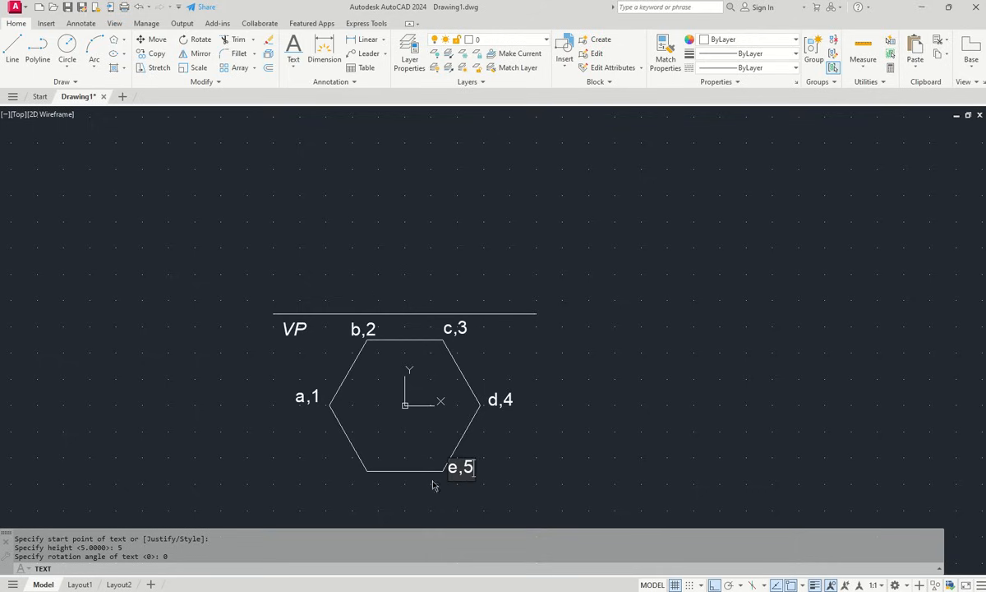
# - Label the hexagon's lower-left corner "f,6" and end the text command
pyautogui.click(347, 470)
pyautogui.write('f,')
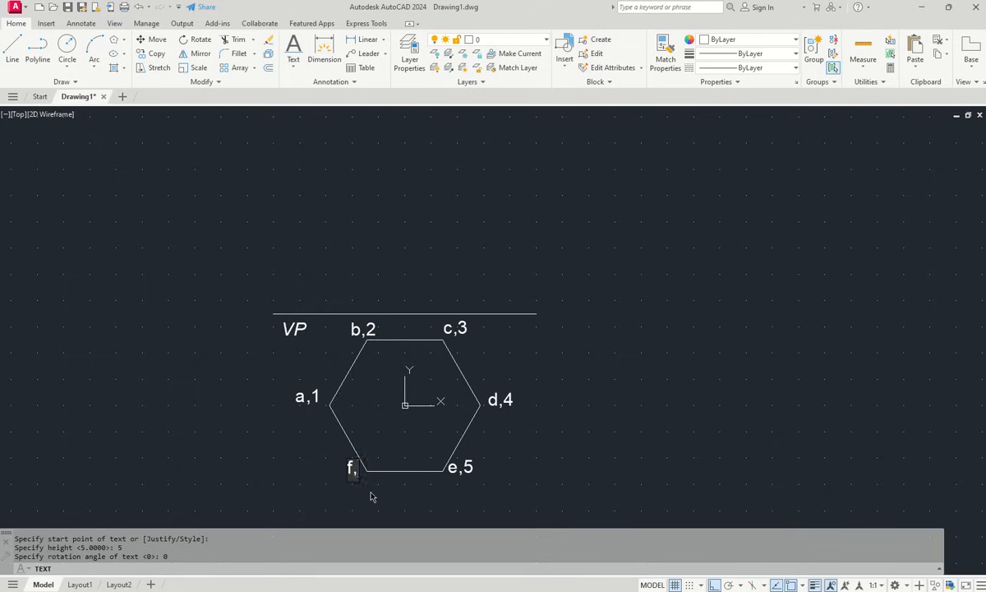
pyautogui.write('6')
pyautogui.click(371, 496)
pyautogui.rightClick(420, 517)
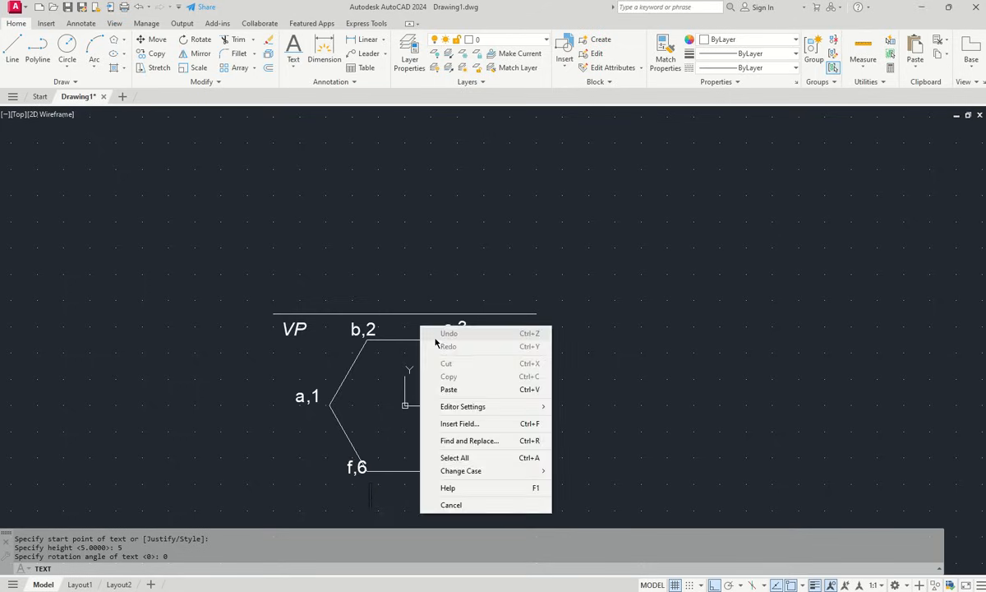
pyautogui.click(396, 481)
pyautogui.rightClick(399, 498)
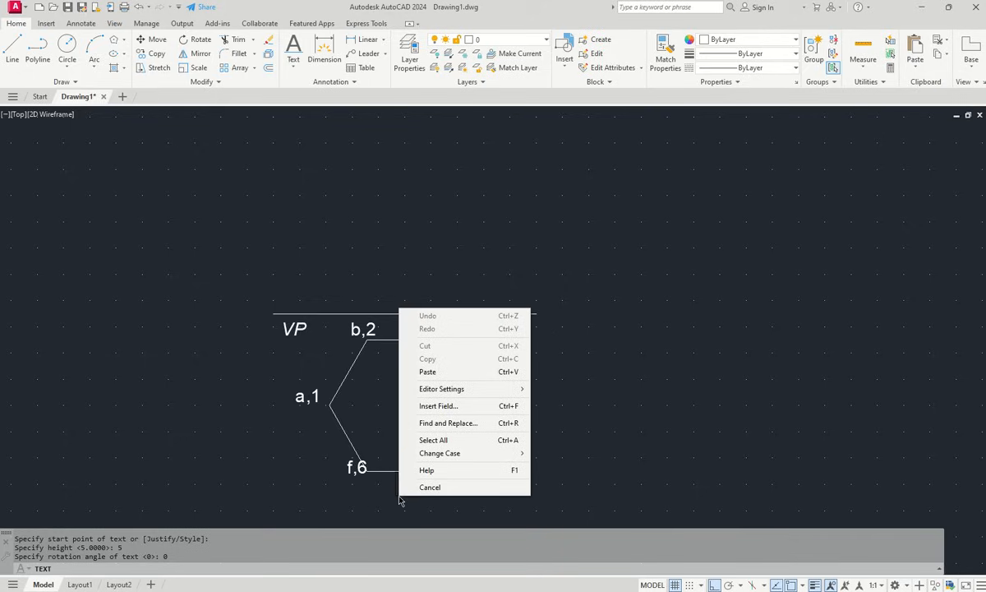
pyautogui.click(381, 488)
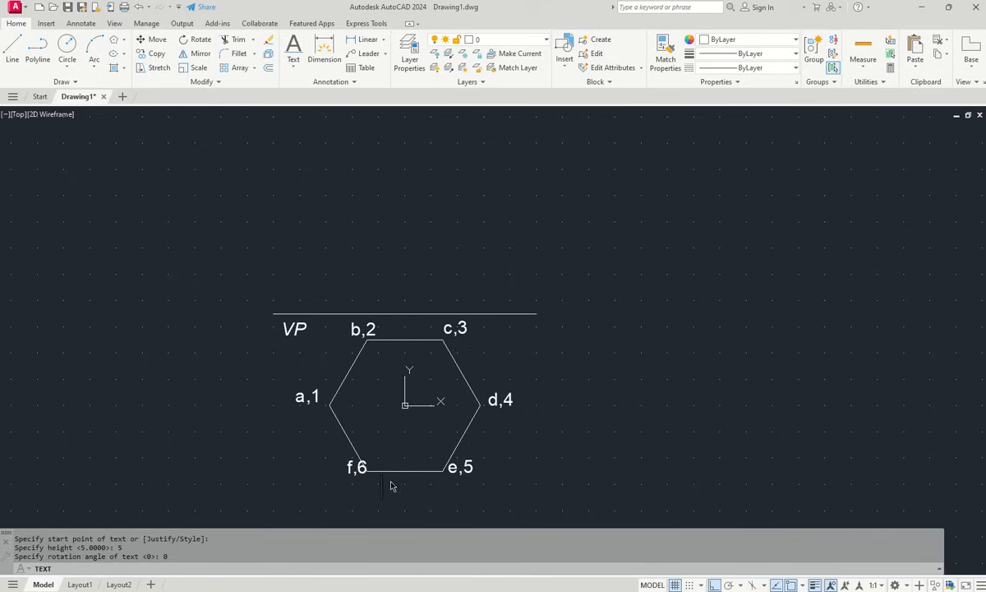
pyautogui.rightClick(391, 486)
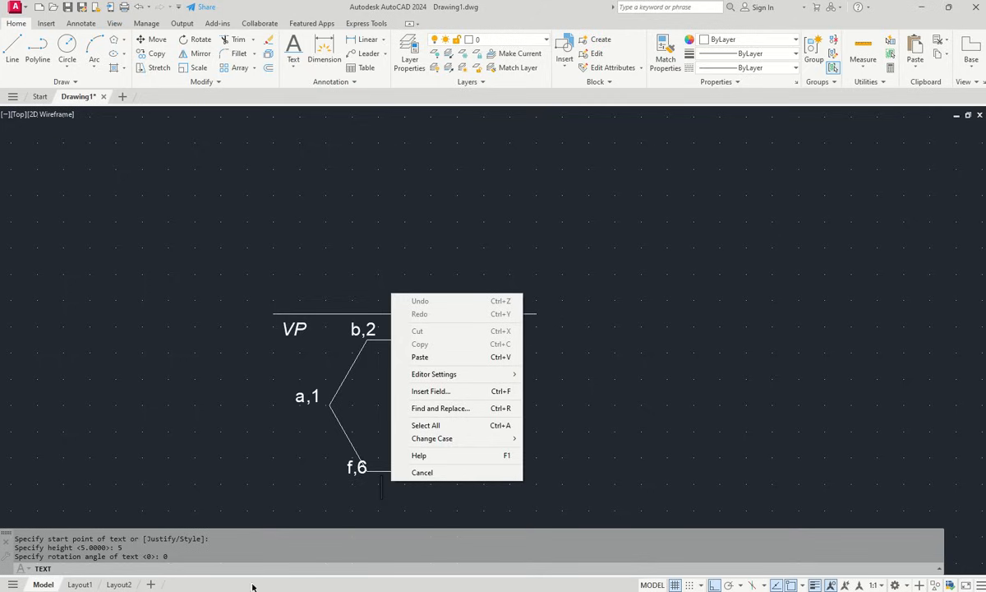
pyautogui.click(404, 551)
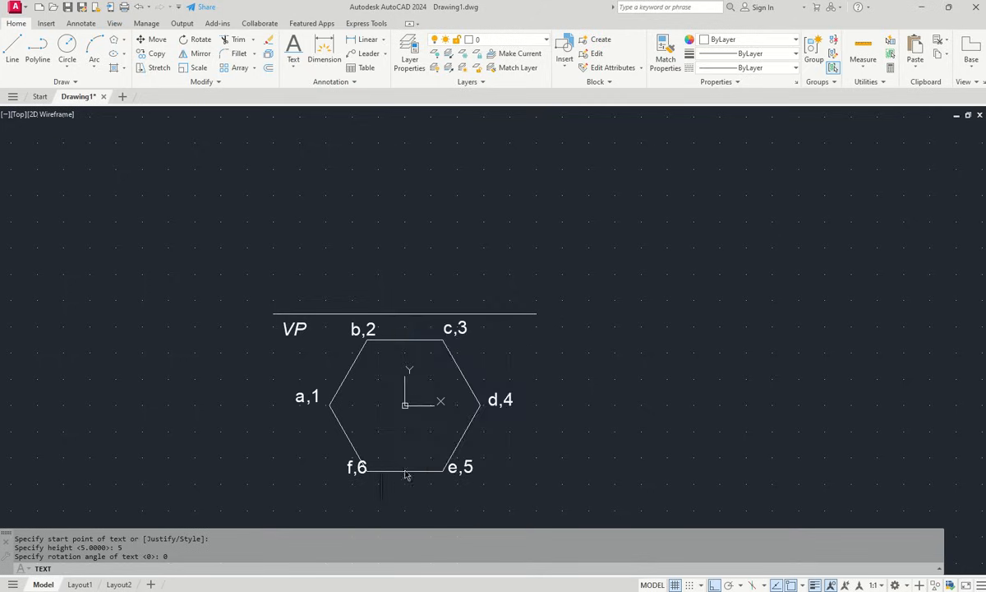
pyautogui.press('Escape')
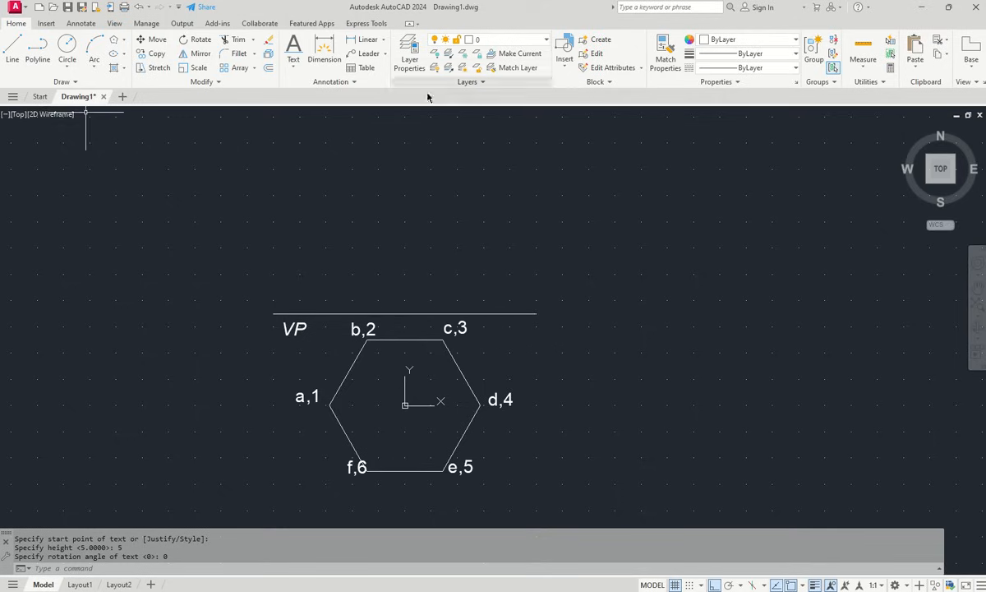
# - Offset the horizontal line above the hexagon upward by 10
pyautogui.click(270, 69)
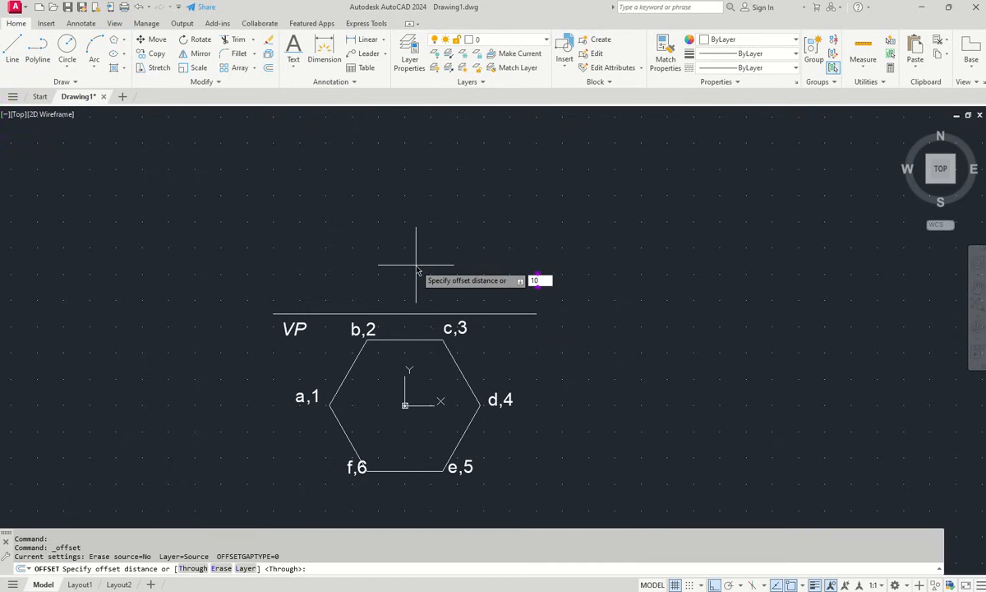
pyautogui.press('Return')
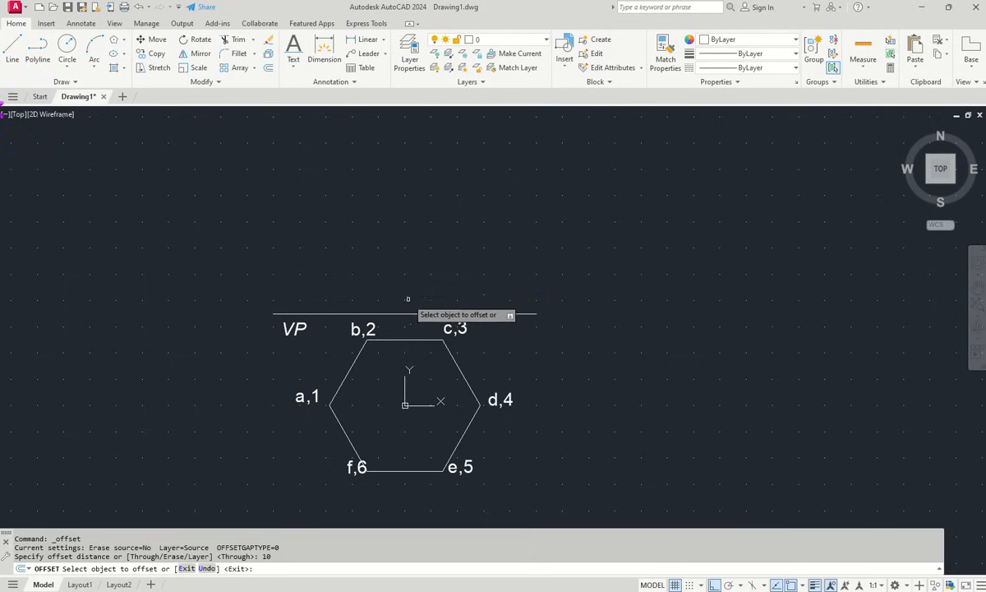
pyautogui.click(407, 313)
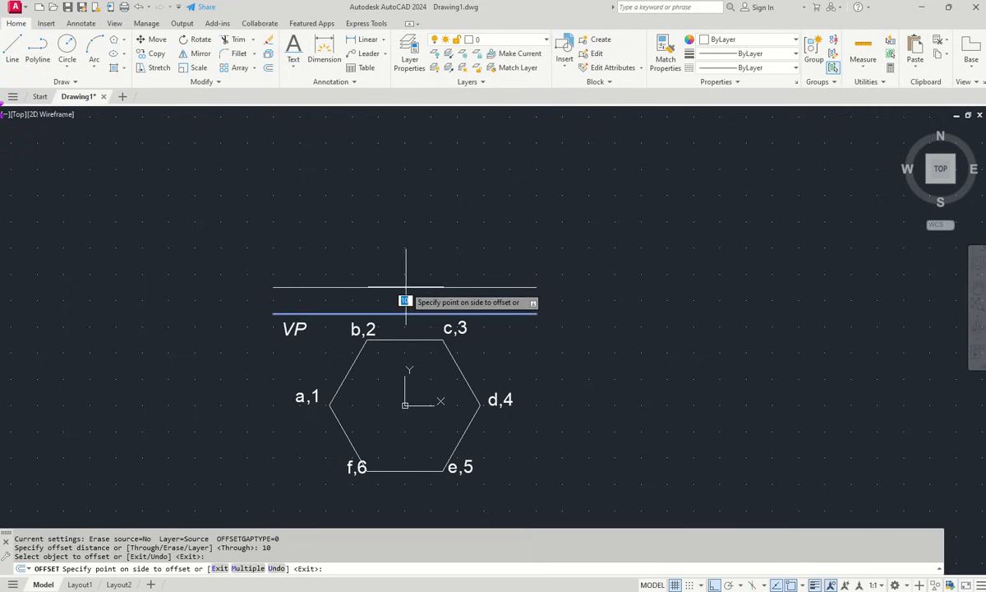
pyautogui.click(405, 285)
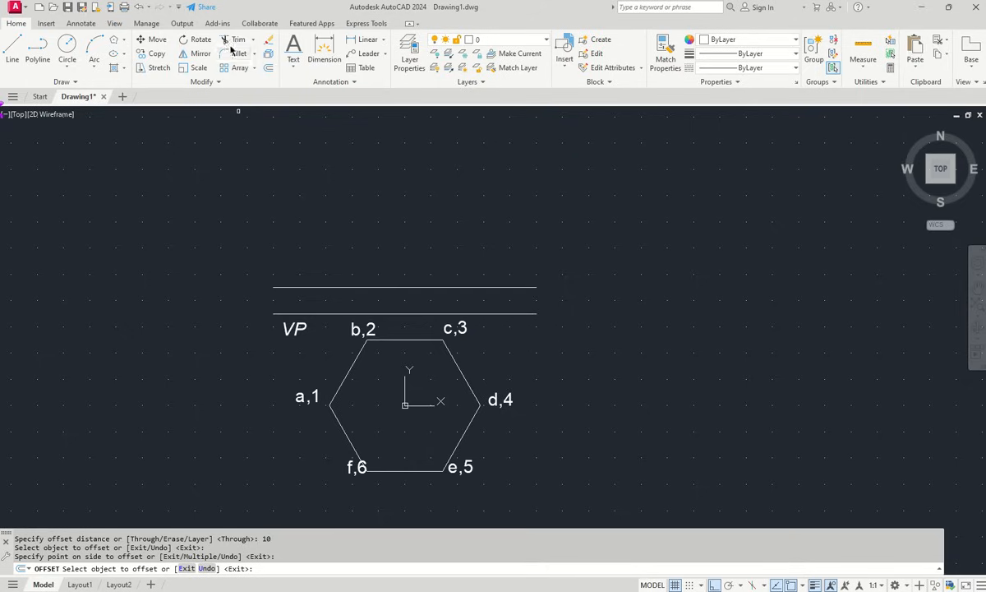
# - Add single-line text "HP" between the two horizontal lines near their left ends, directly above "VP", with height 5 and rotation 0
pyautogui.click(290, 66)
pyautogui.click(306, 110)
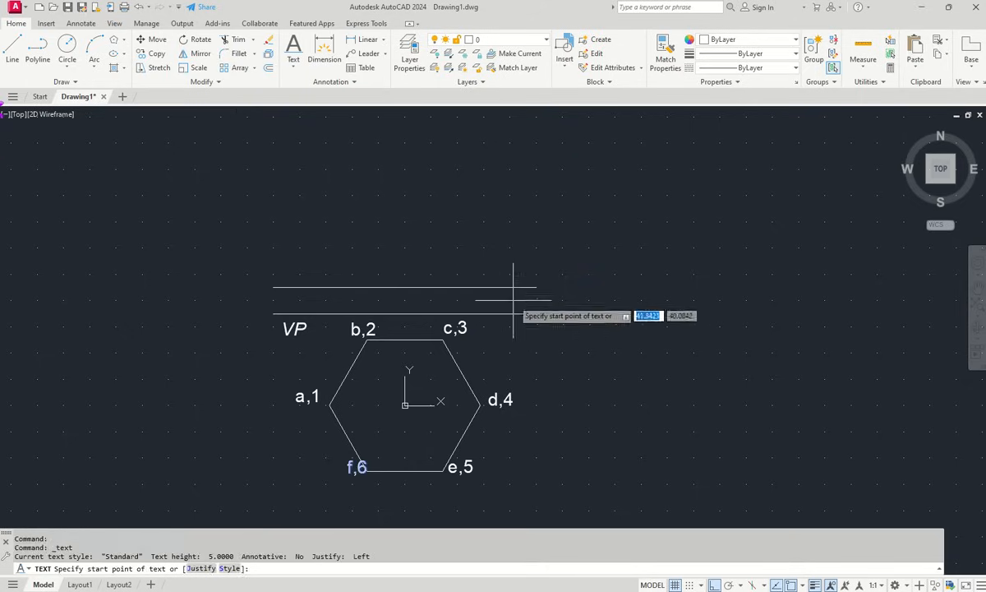
pyautogui.scroll(2, 502, 315)
pyautogui.scroll(2, 499, 304)
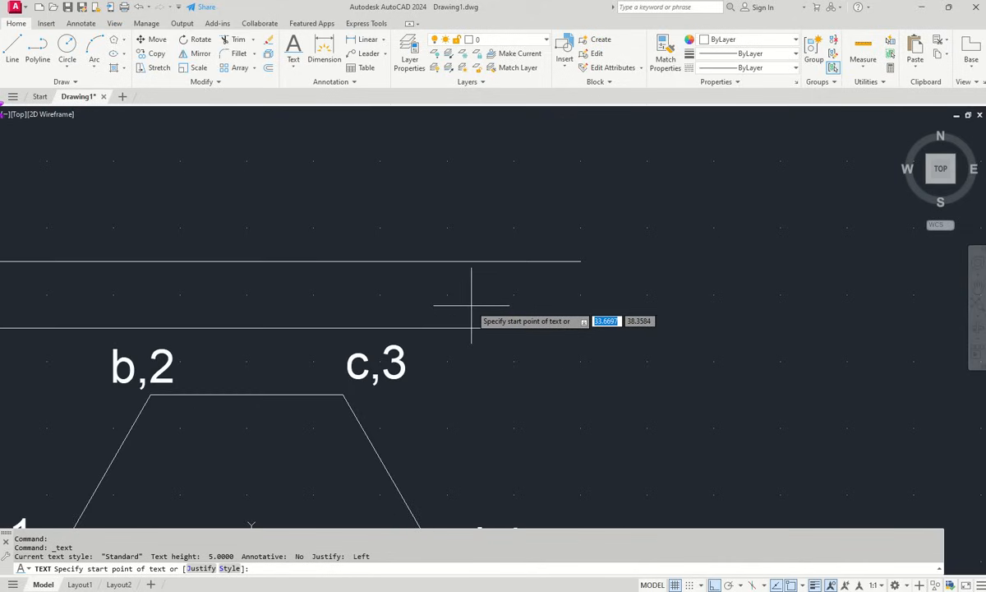
pyautogui.scroll(2, 471, 304)
pyautogui.scroll(-4, 470, 305)
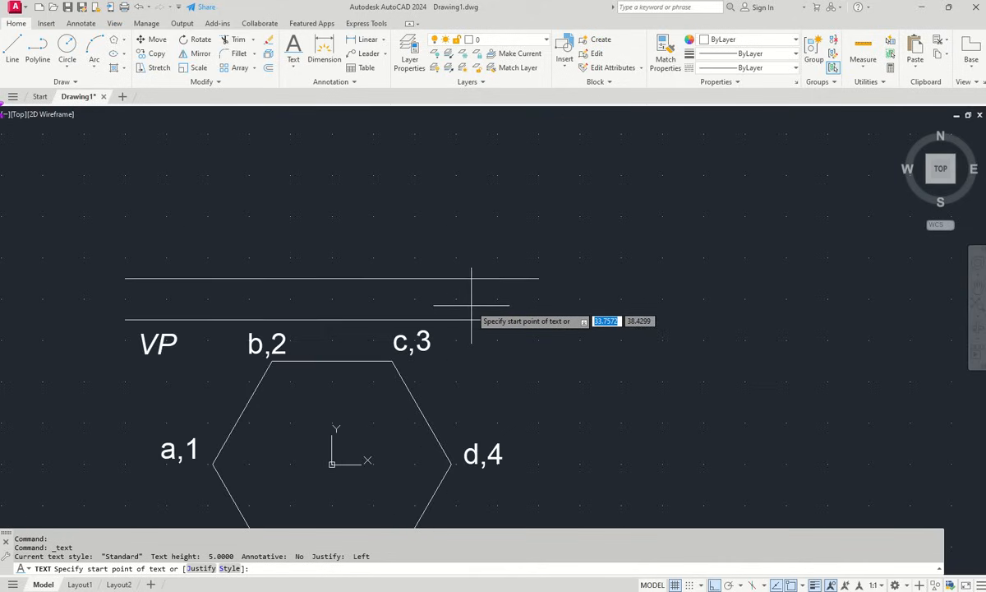
pyautogui.click(143, 300)
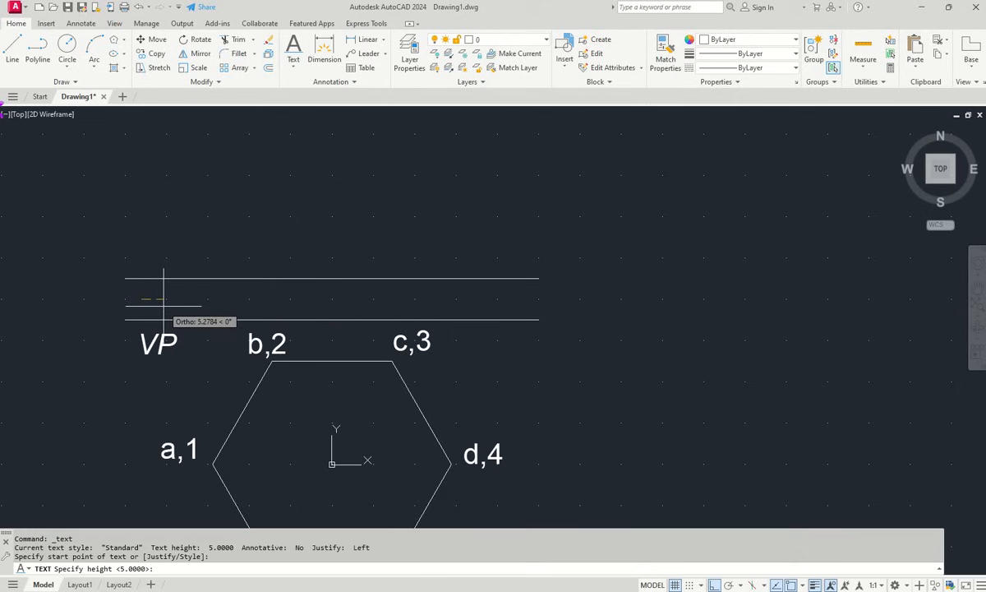
pyautogui.press('Return')
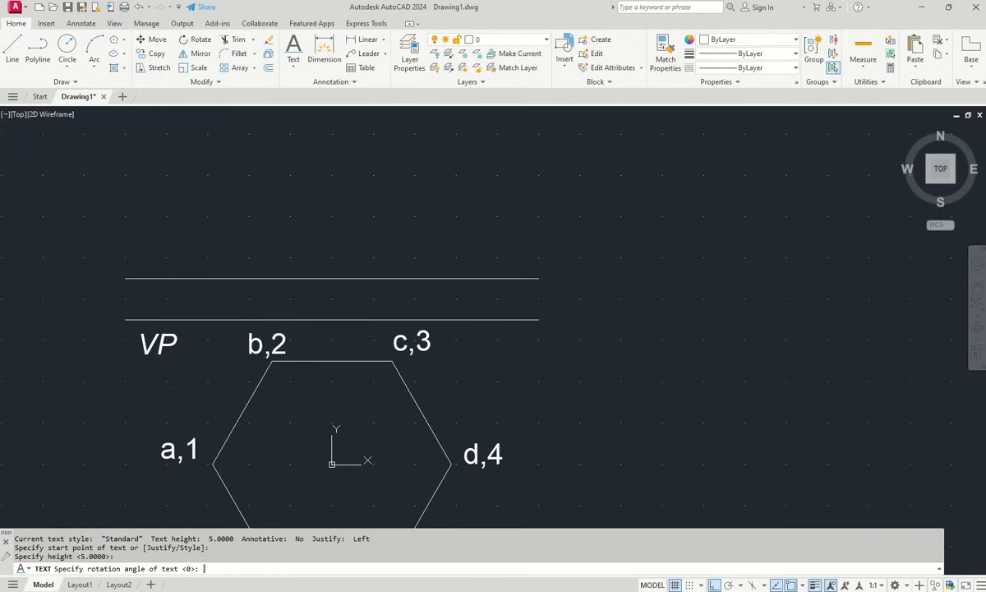
pyautogui.press('Return')
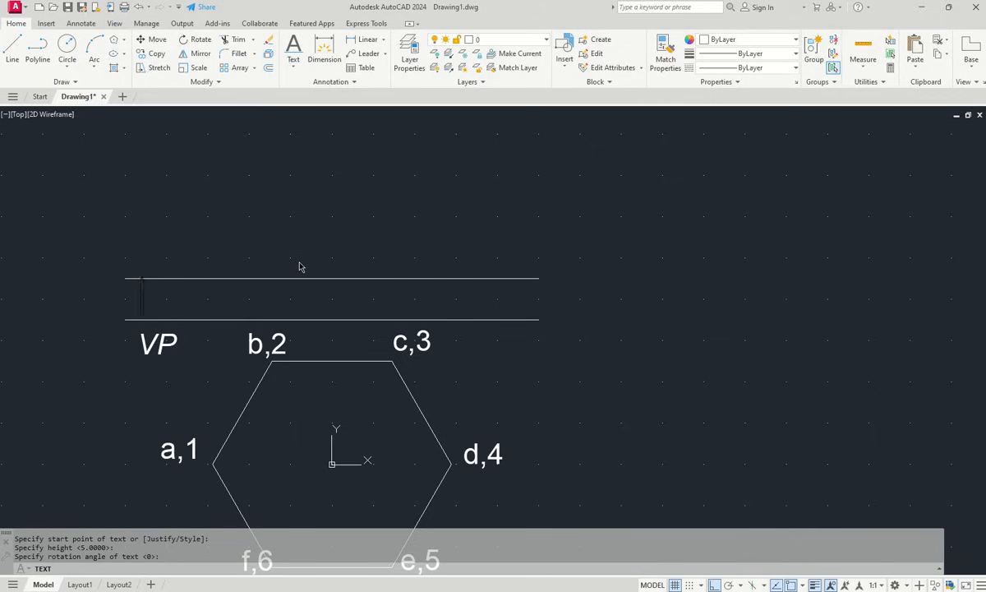
pyautogui.write('HP')
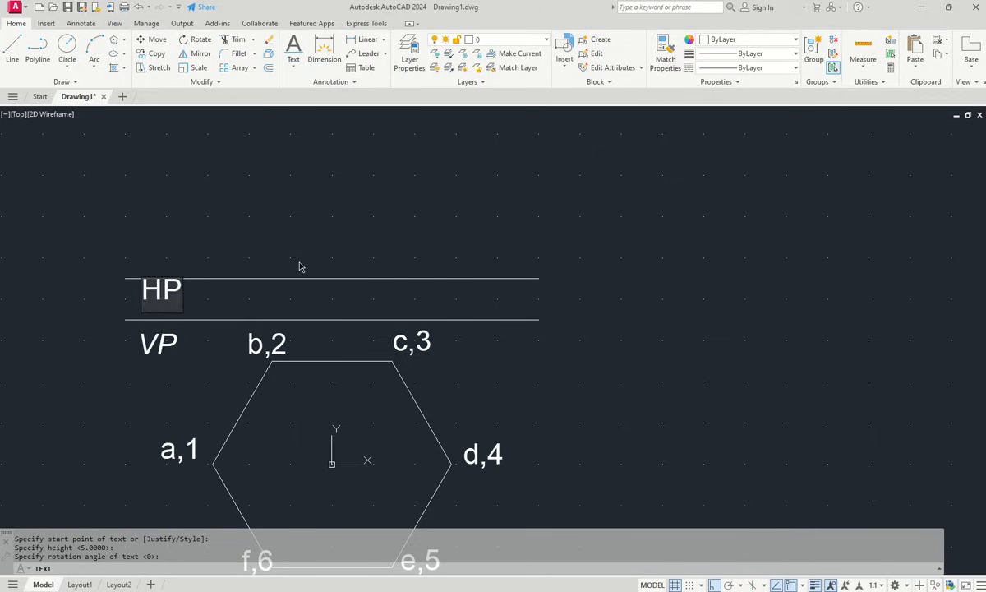
pyautogui.click(199, 301)
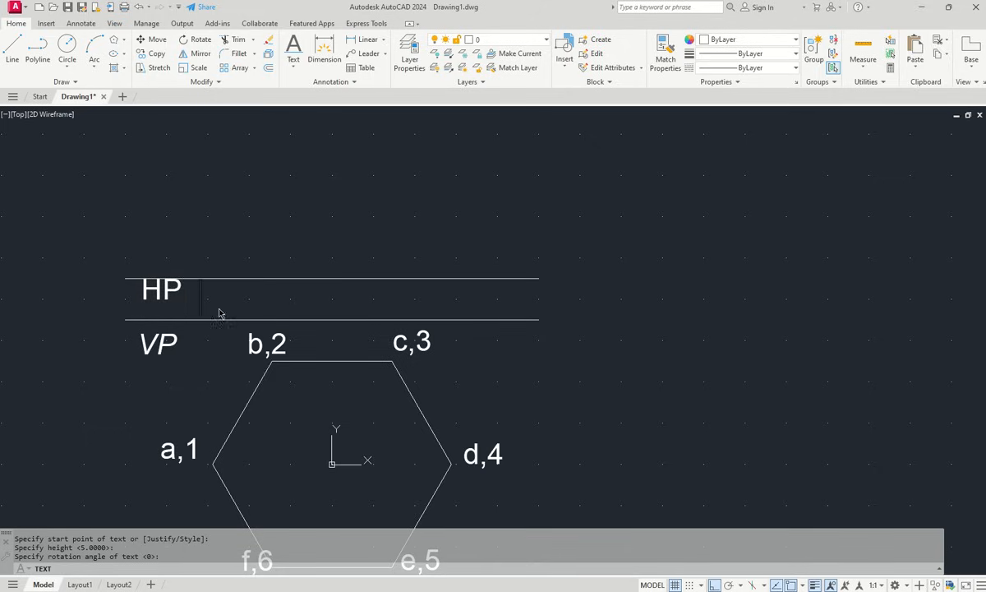
pyautogui.press('Escape')
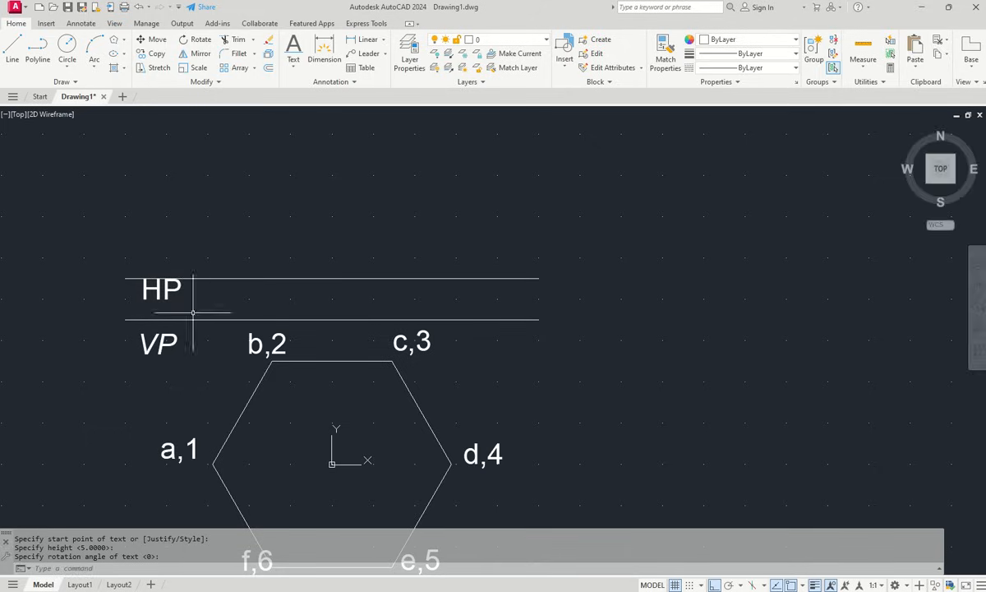
# - Move the "HP" text straight down by about 3 units, keeping it between the two horizontal lines
pyautogui.click(145, 293)
pyautogui.click(141, 298)
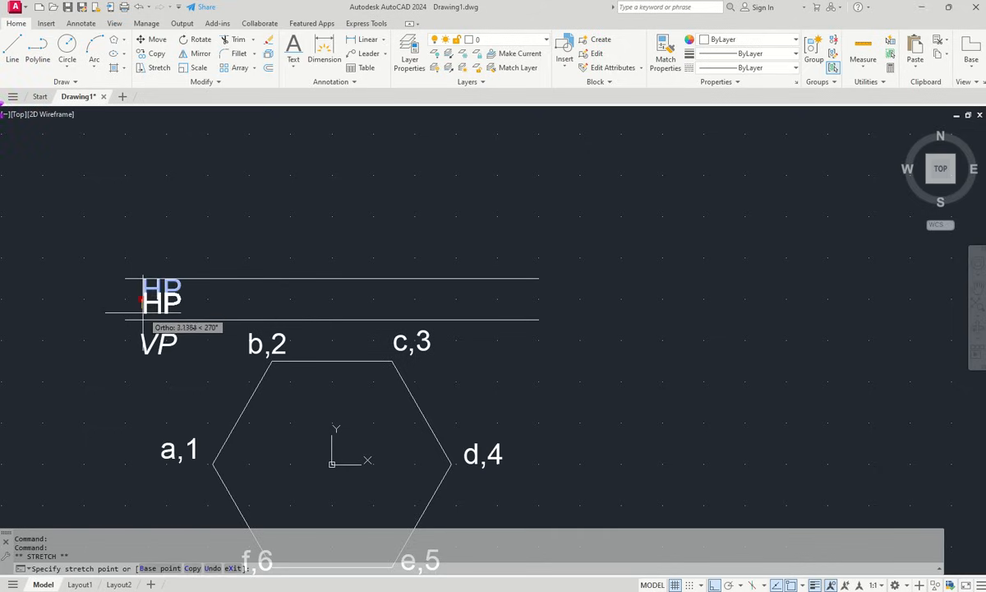
pyautogui.click(141, 301)
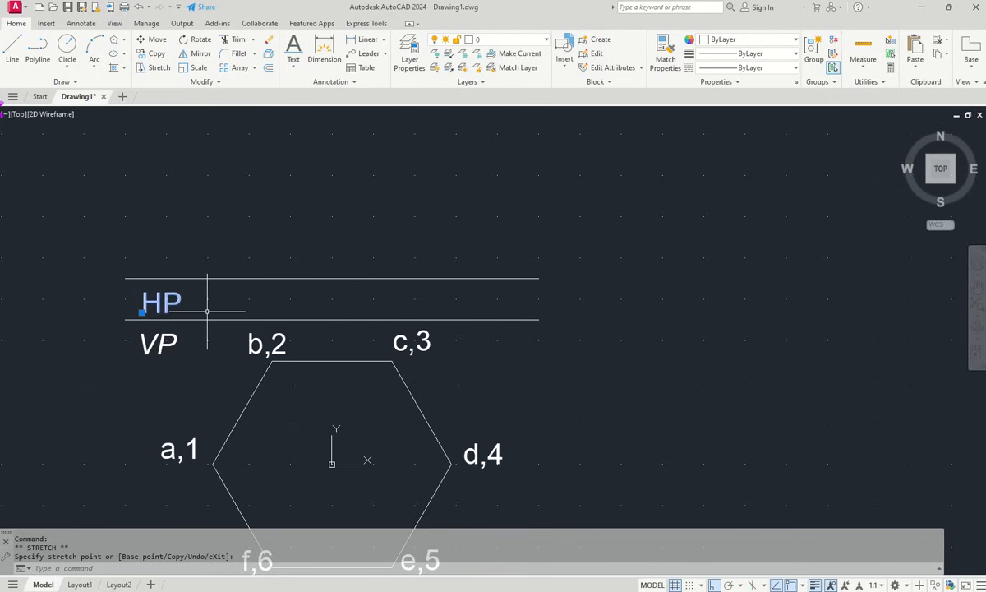
pyautogui.press('Escape')
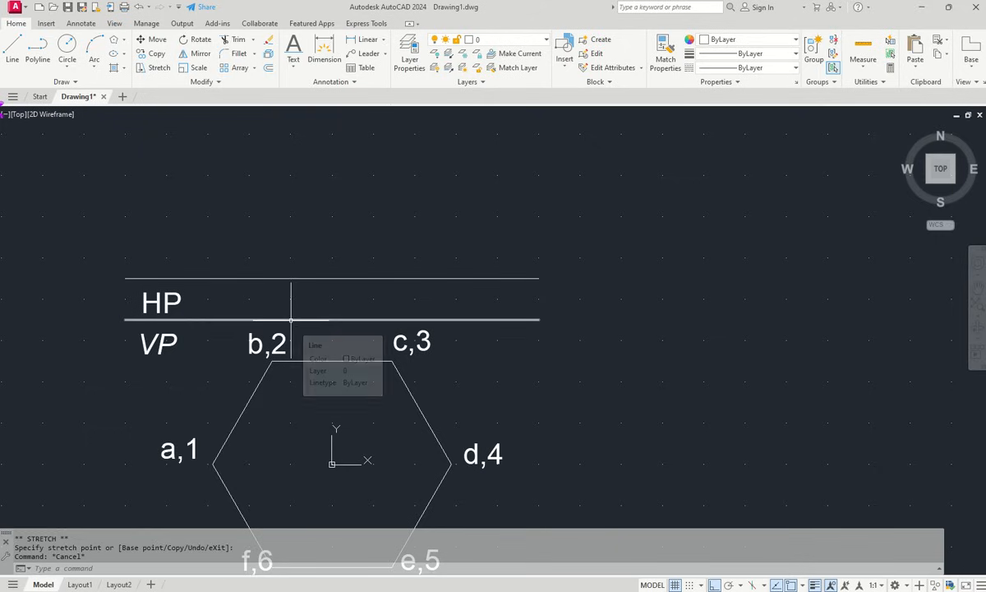
# - Assign the horizontal line between "HP" and "VP" to the Planes layer and clear the selection
pyautogui.click(291, 320)
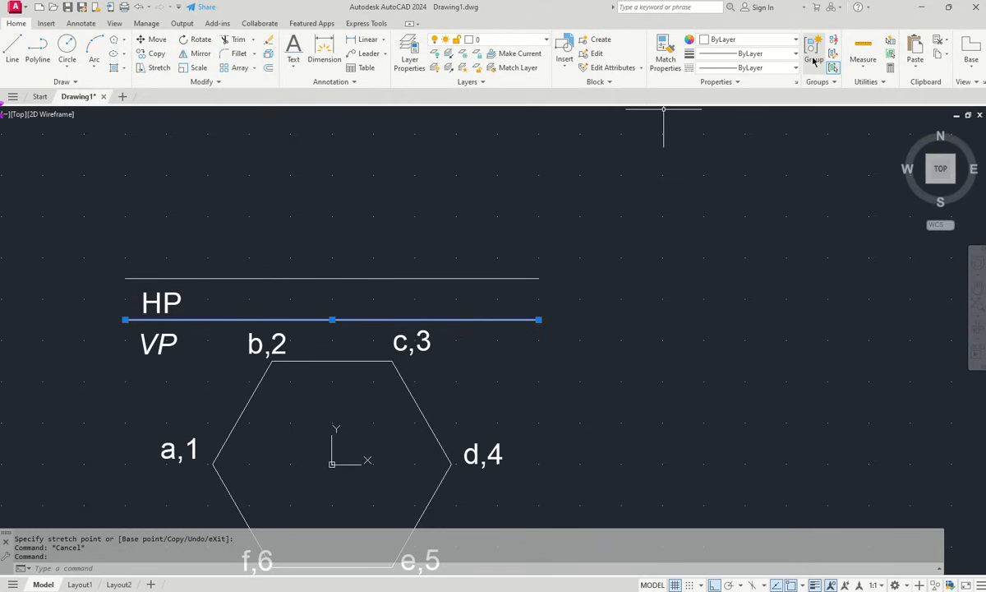
pyautogui.click(547, 40)
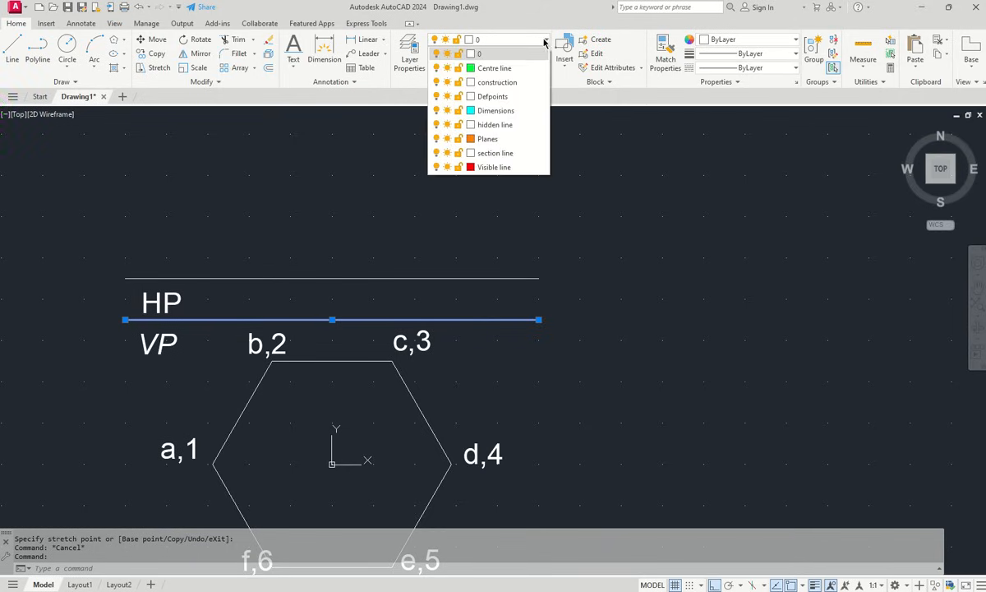
pyautogui.click(489, 139)
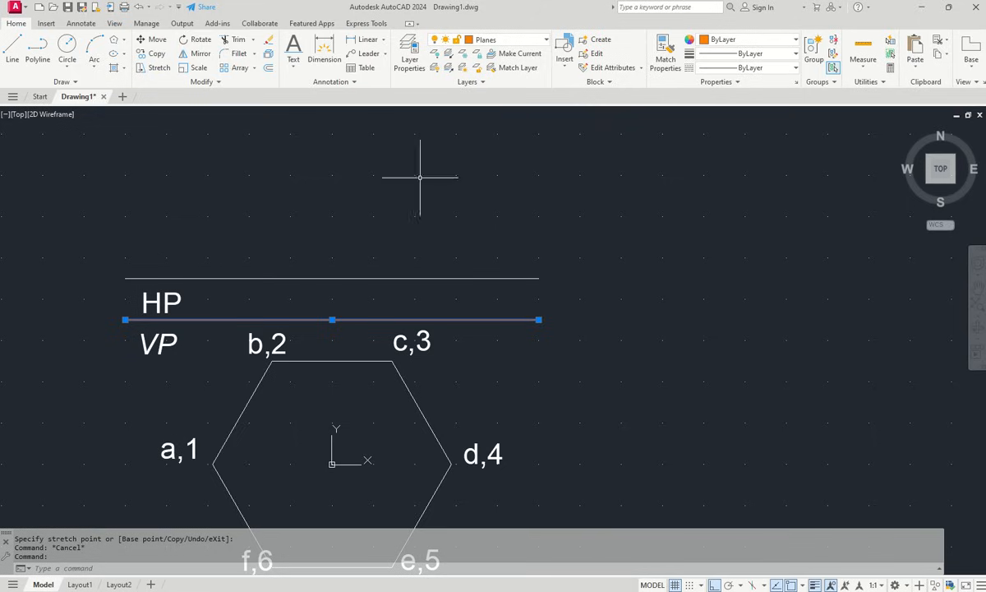
pyautogui.press('Escape')
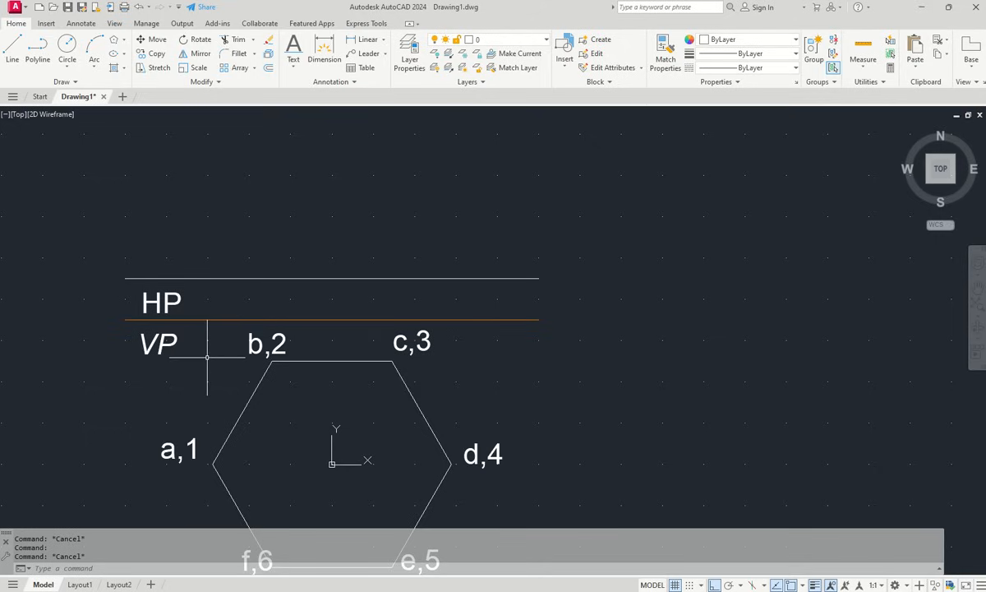
# - Draw a vertical projection line from the hexagon's corner a,1 upward to well above the upper horizontal line
pyautogui.click(12, 51)
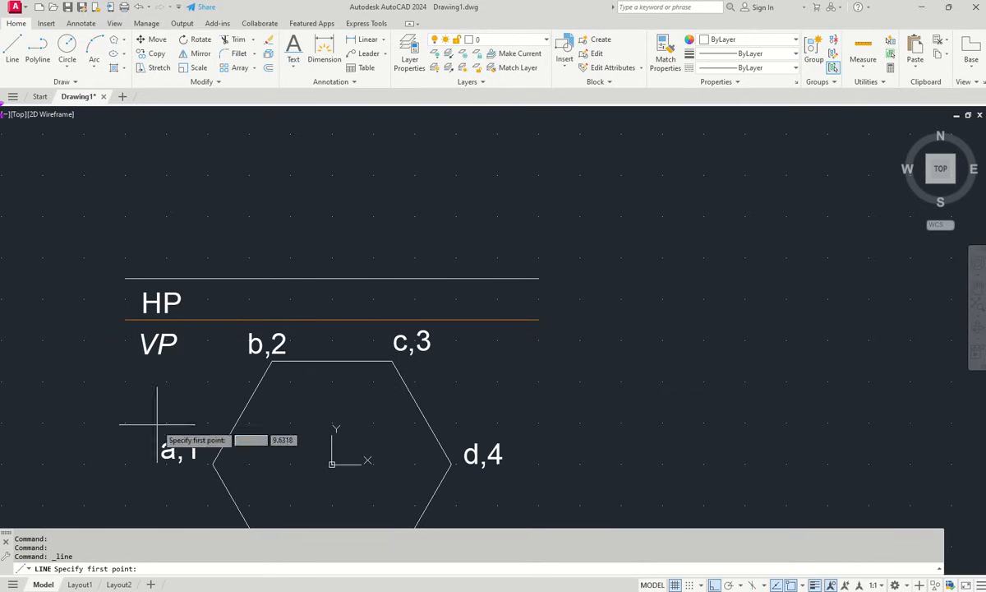
pyautogui.click(213, 464)
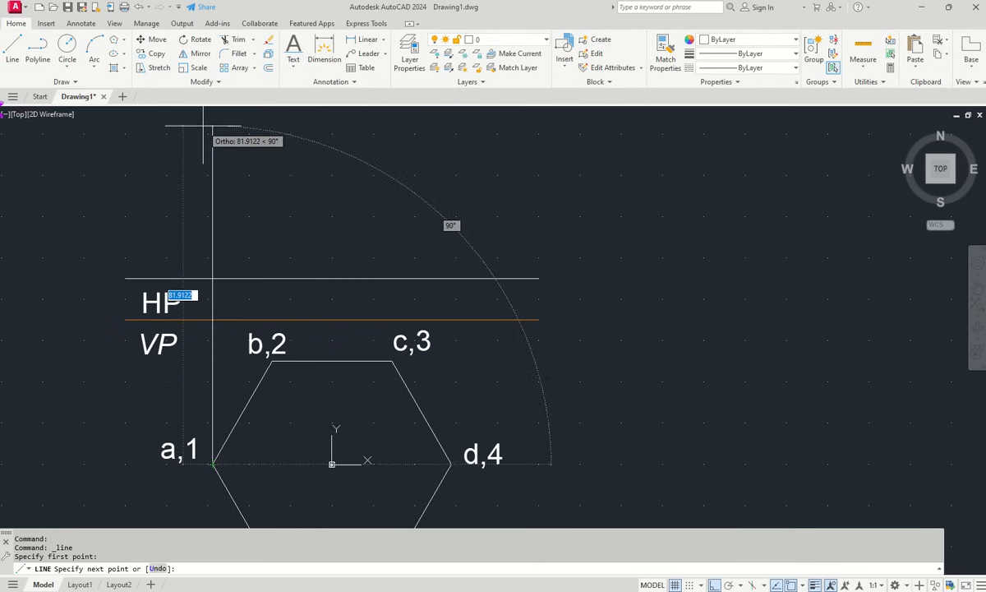
pyautogui.scroll(3, 209, 140)
pyautogui.scroll(-7, 220, 198)
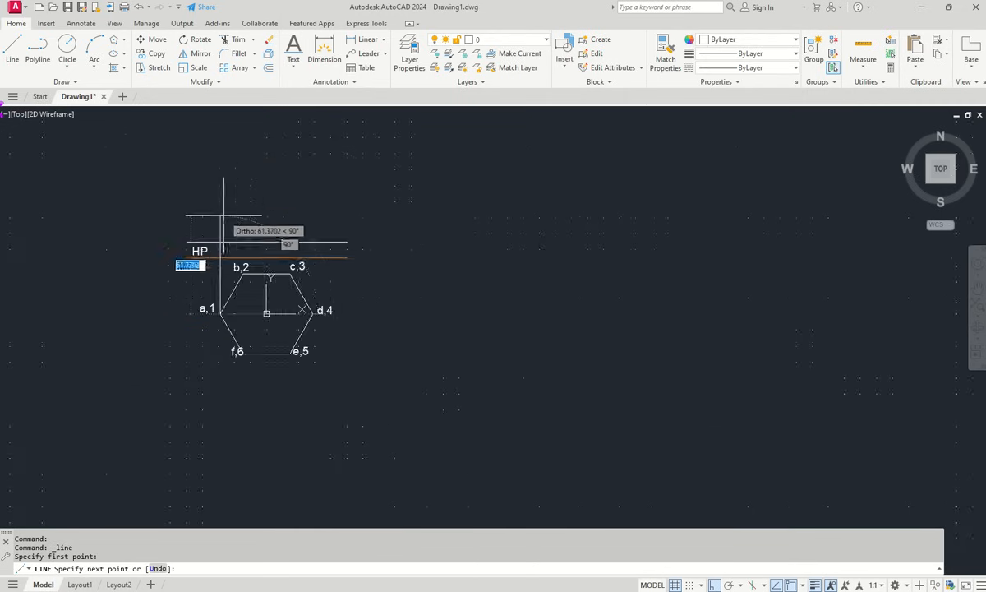
pyautogui.scroll(-1, 222, 218)
pyautogui.scroll(3, 223, 243)
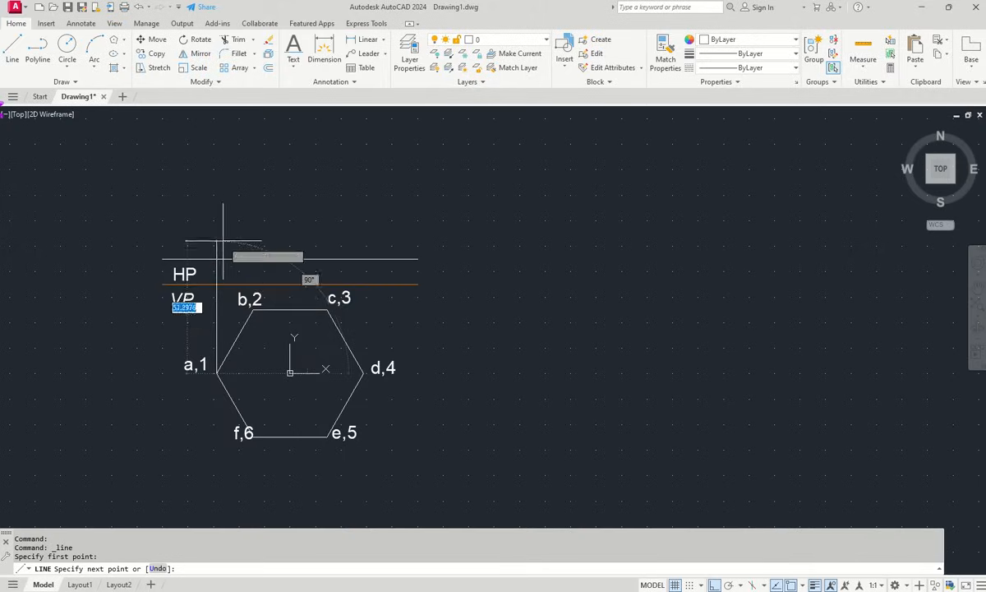
pyautogui.scroll(2, 227, 283)
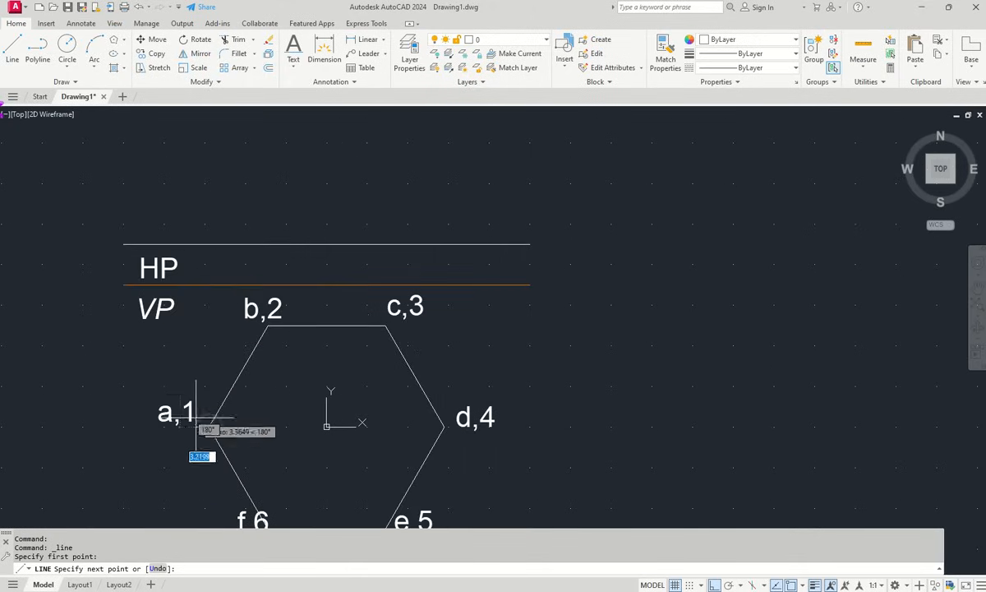
pyautogui.scroll(-3, 197, 421)
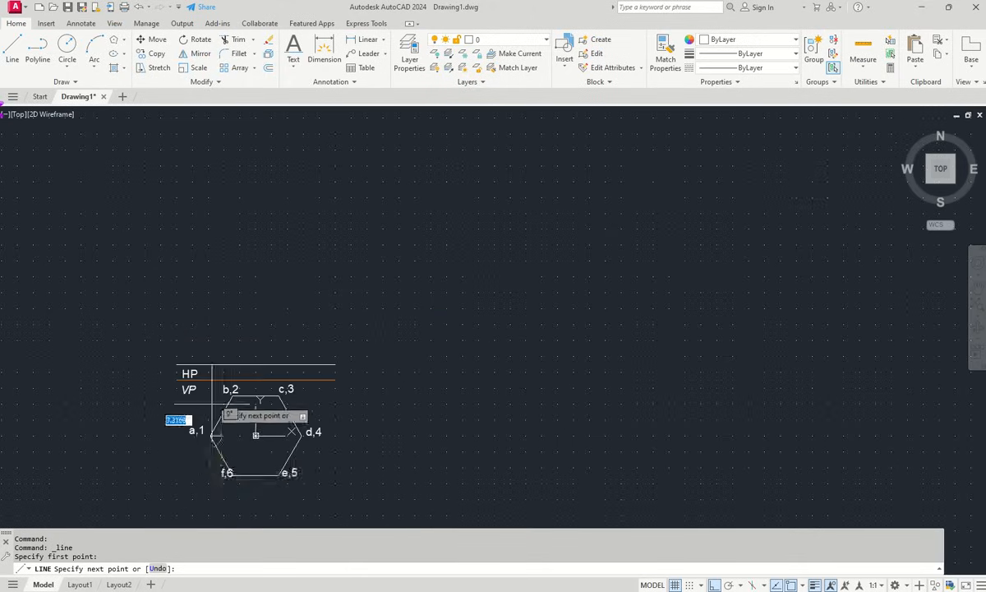
pyautogui.click(211, 165)
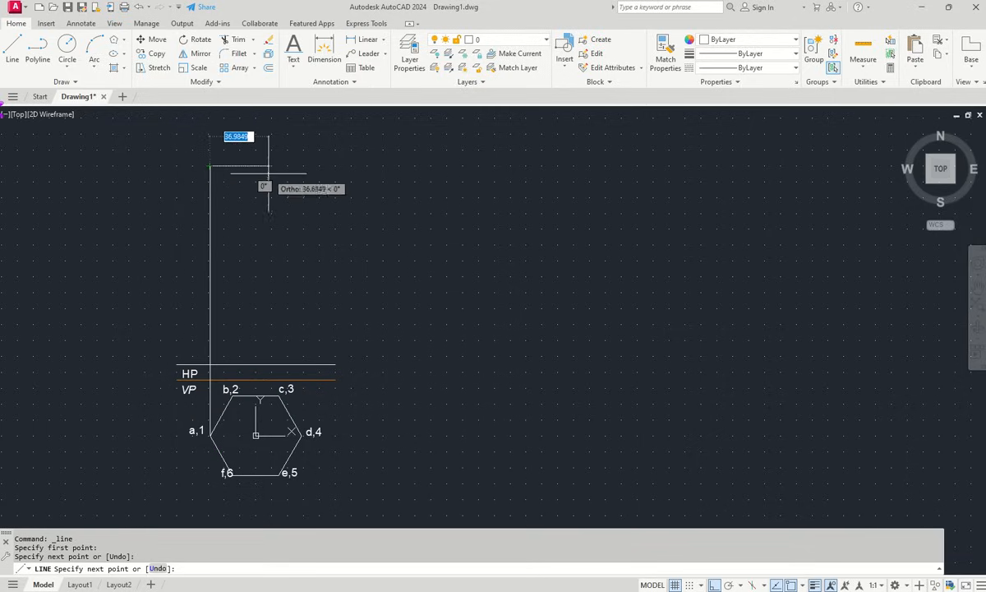
pyautogui.rightClick(267, 174)
pyautogui.click(312, 187)
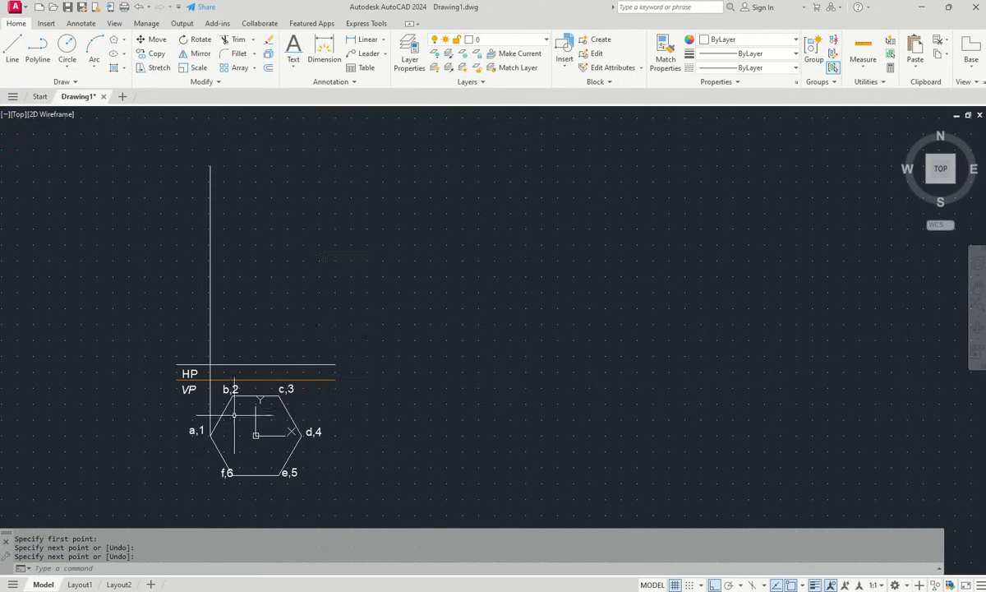
# - Draw a vertical projection line from corner b,2 upward, ending slightly higher than the a,1 projector
pyautogui.rightClick(268, 253)
pyautogui.click(292, 260)
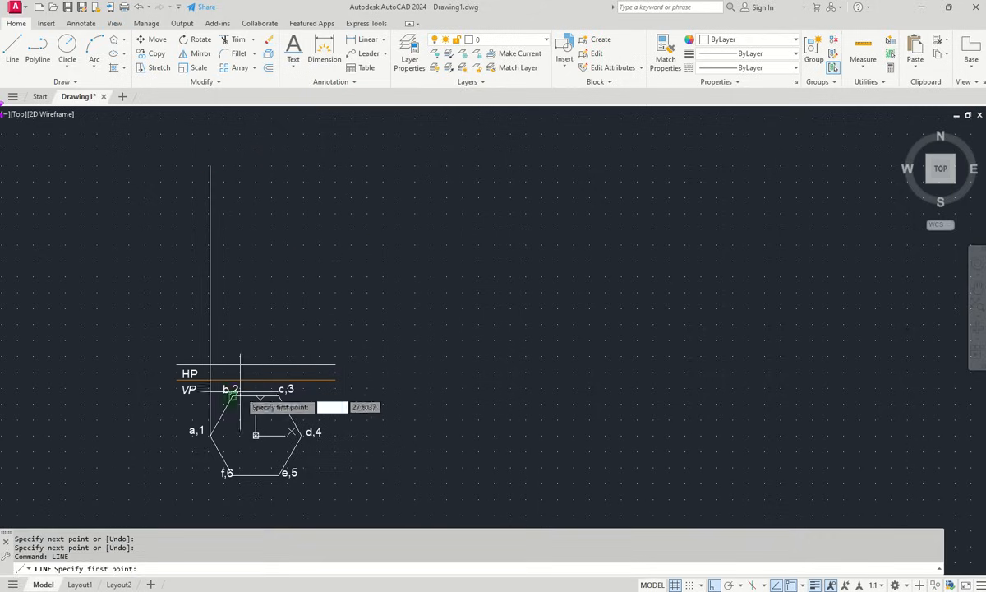
pyautogui.click(232, 396)
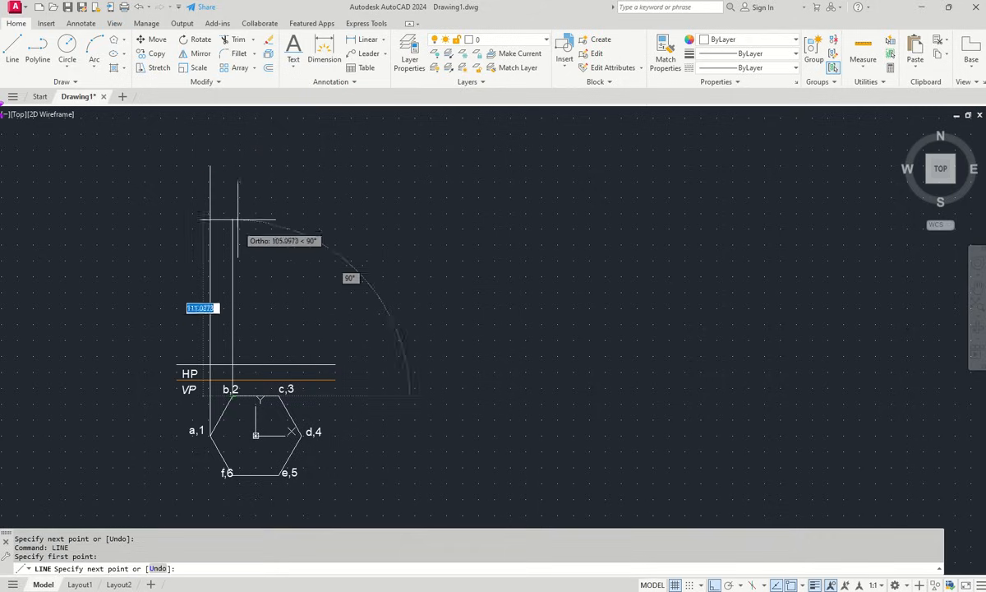
pyautogui.click(232, 144)
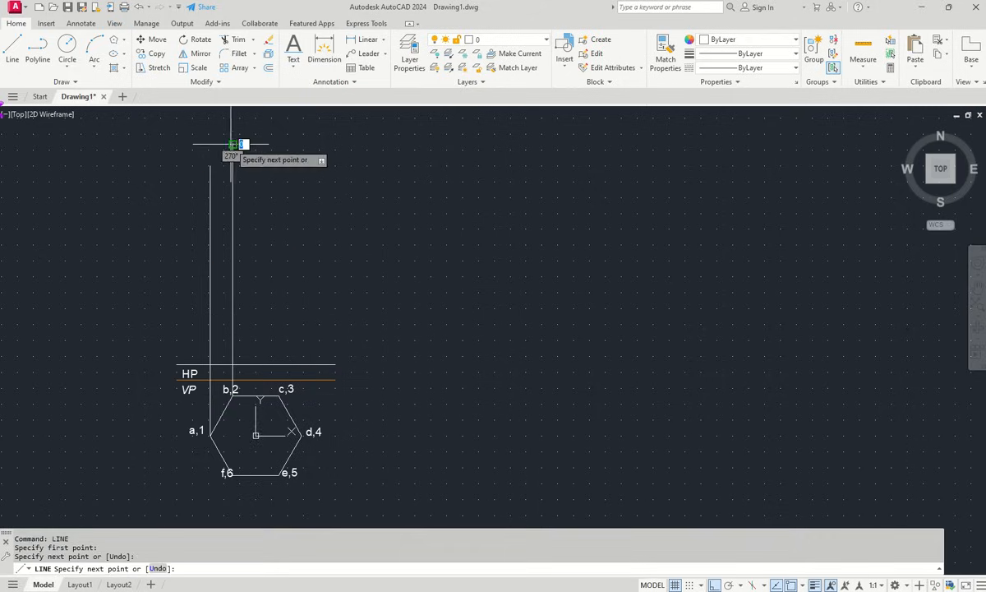
pyautogui.rightClick(280, 149)
pyautogui.click(305, 156)
# - Draw a vertical projection line from corner c,3 up to about the height of the b,2 projector
pyautogui.rightClick(332, 193)
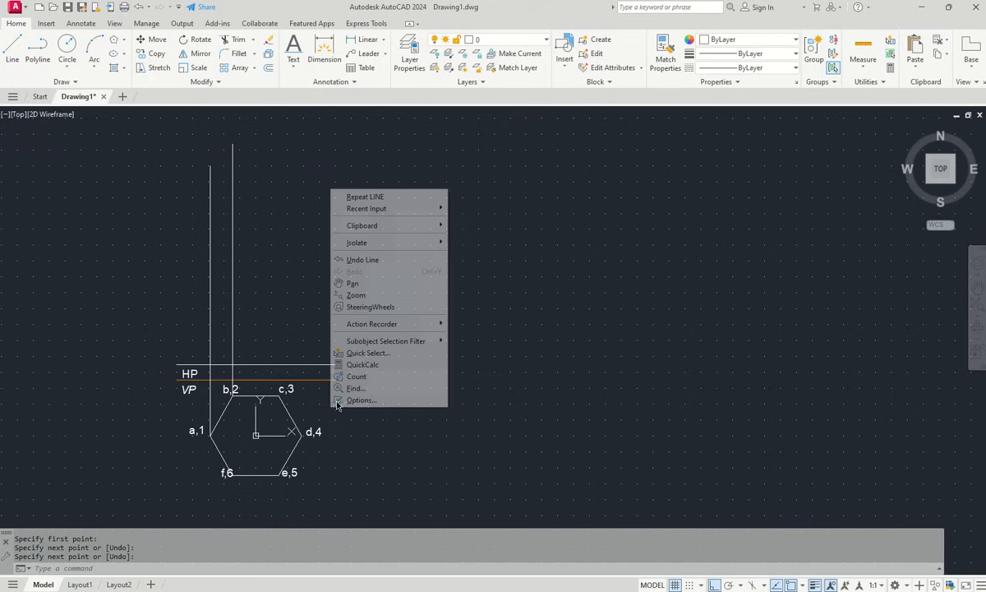
pyautogui.click(365, 197)
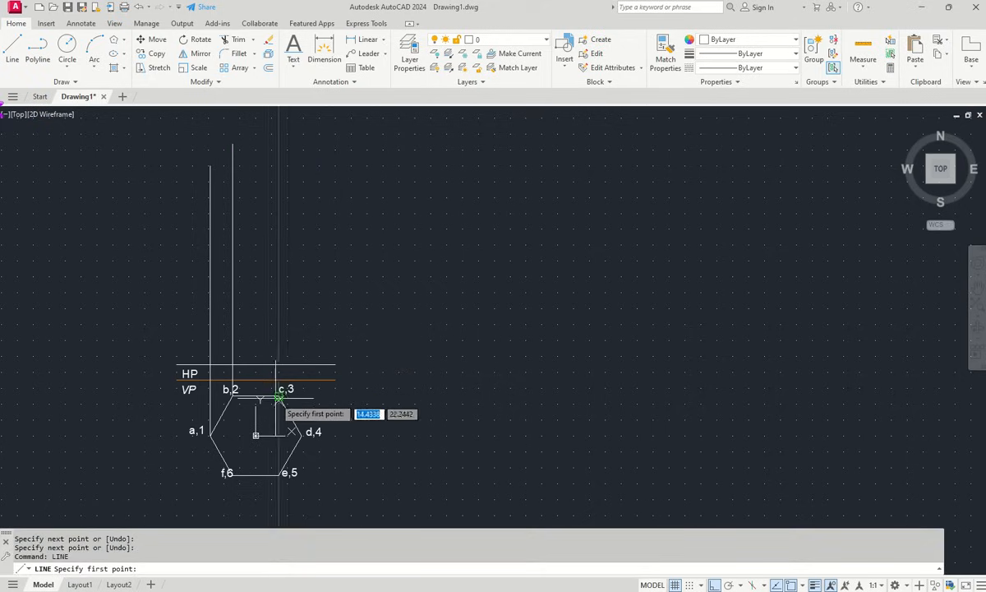
pyautogui.click(279, 395)
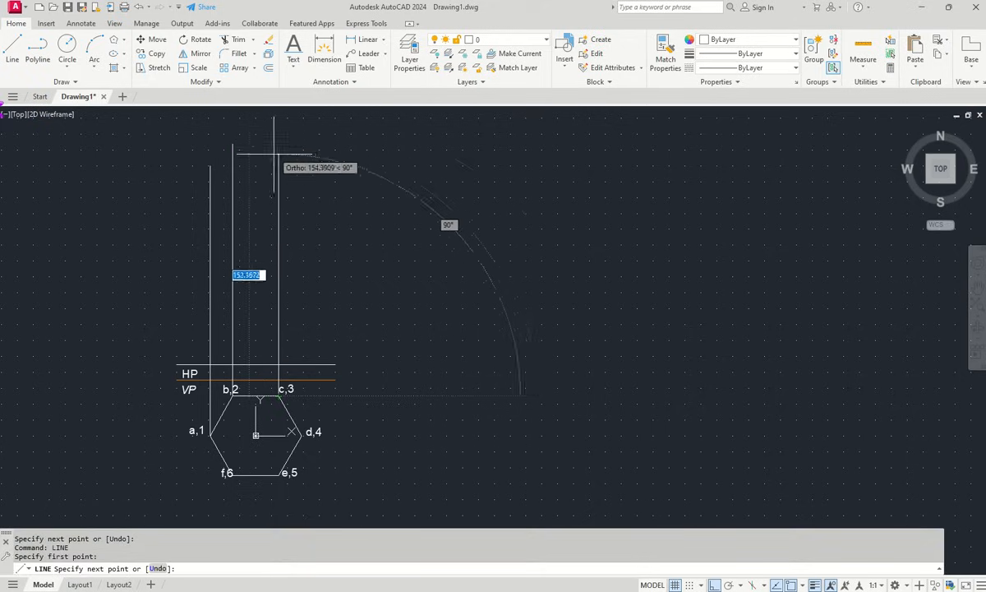
pyautogui.click(280, 140)
pyautogui.rightClick(350, 203)
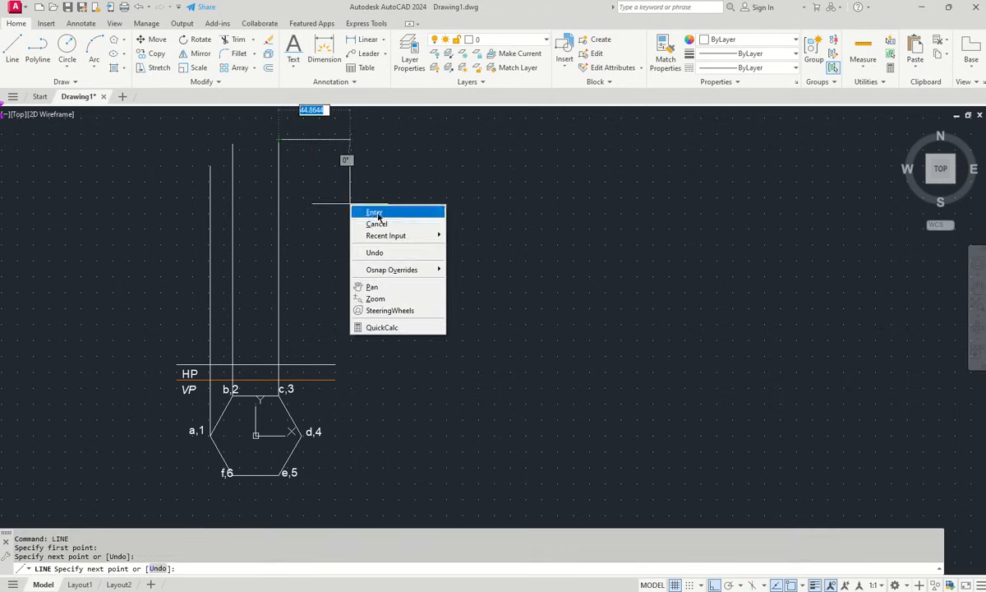
pyautogui.click(374, 213)
# - Draw a vertical projection line from corner d,4 up to about the height of the c,3 projector
pyautogui.rightClick(367, 198)
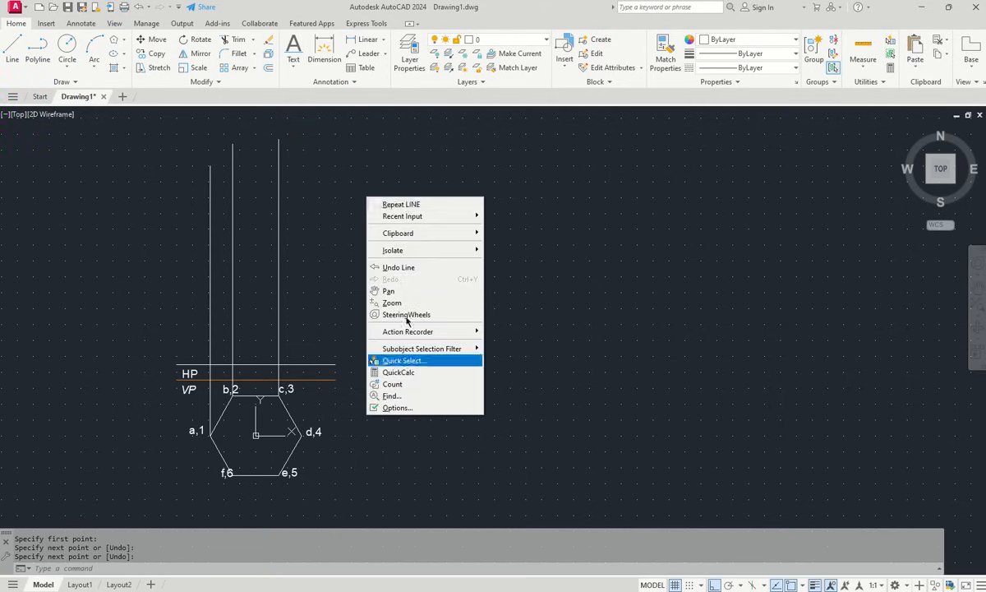
pyautogui.click(405, 205)
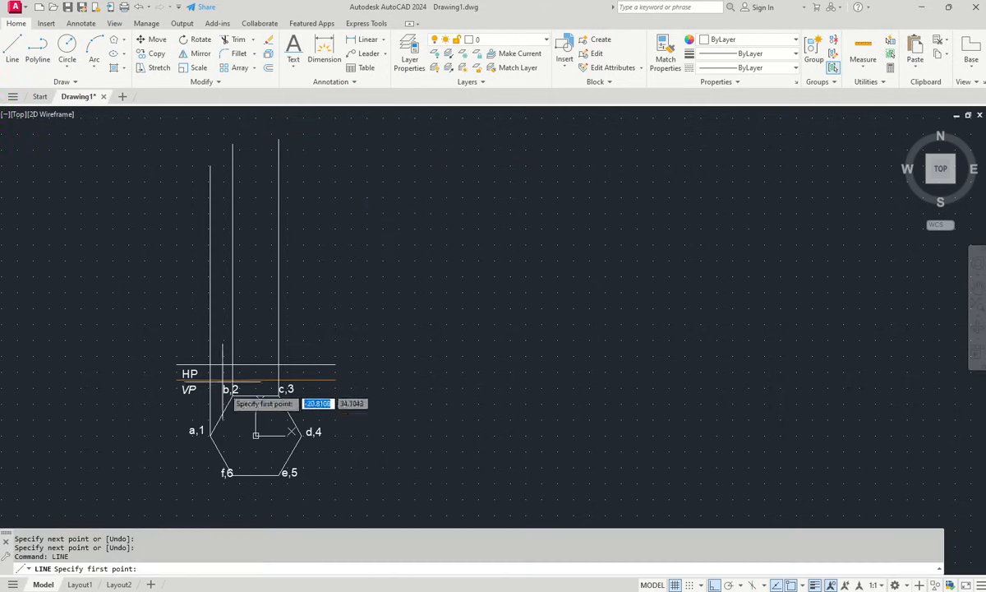
pyautogui.click(301, 434)
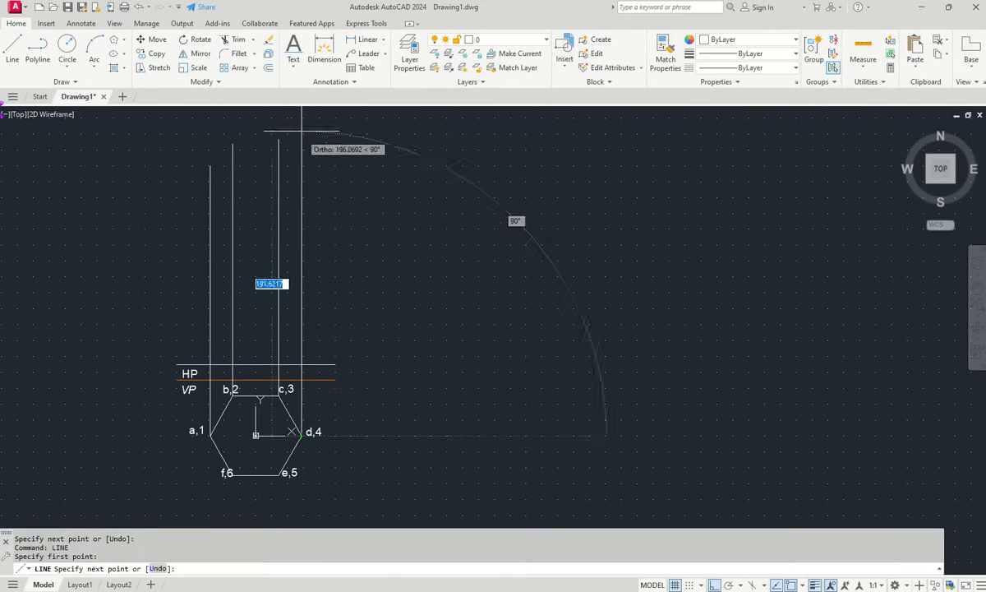
pyautogui.click(301, 175)
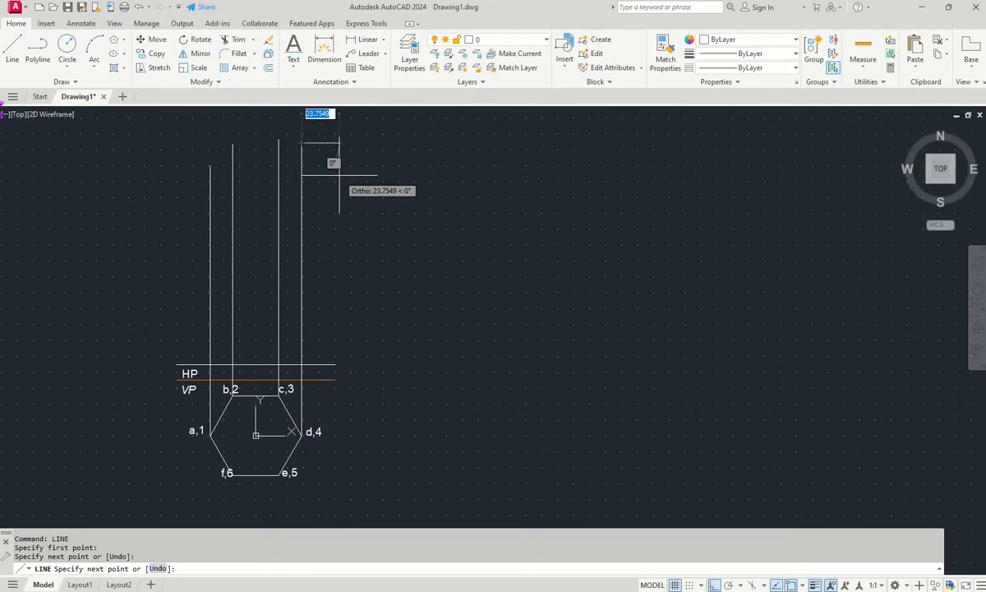
pyautogui.rightClick(345, 180)
pyautogui.click(348, 183)
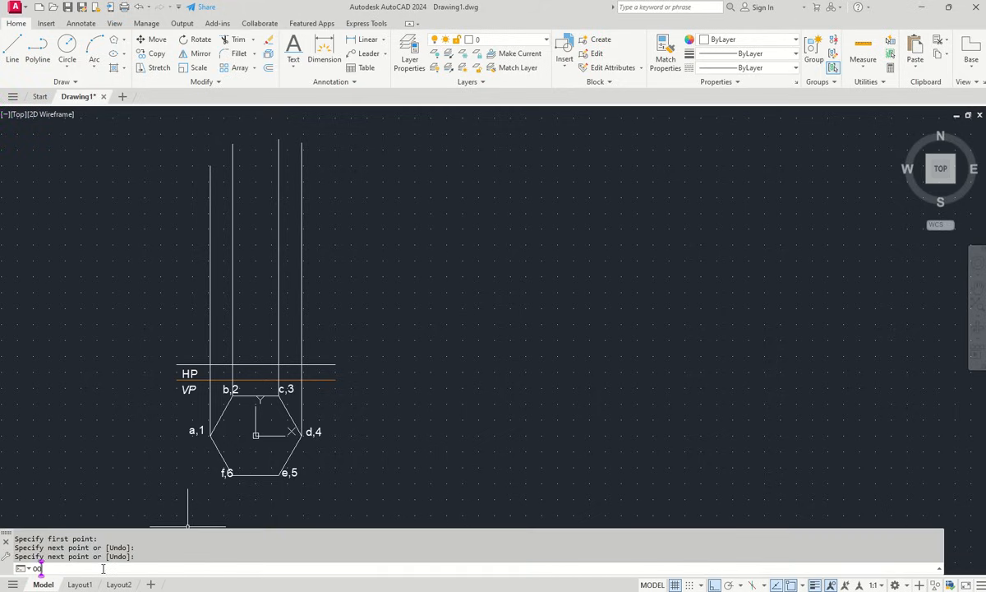
# - Offset the horizontal line above "HP" upward by 100 to set the prism's top edge
pyautogui.write('ff')
pyautogui.press('BackSpace')
pyautogui.press('BackSpace')
pyautogui.press('BackSpace')
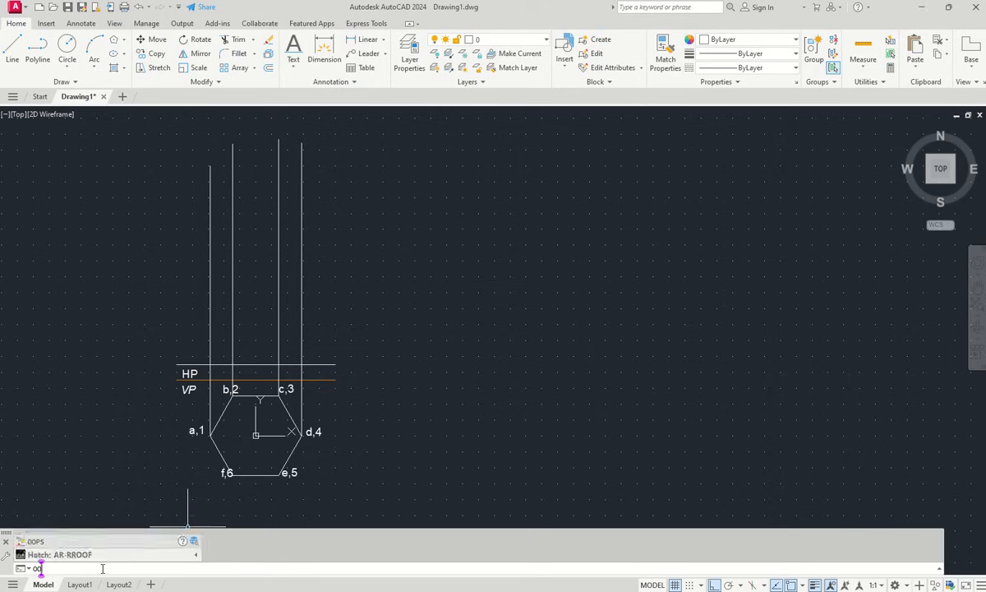
pyautogui.write('ffsET')
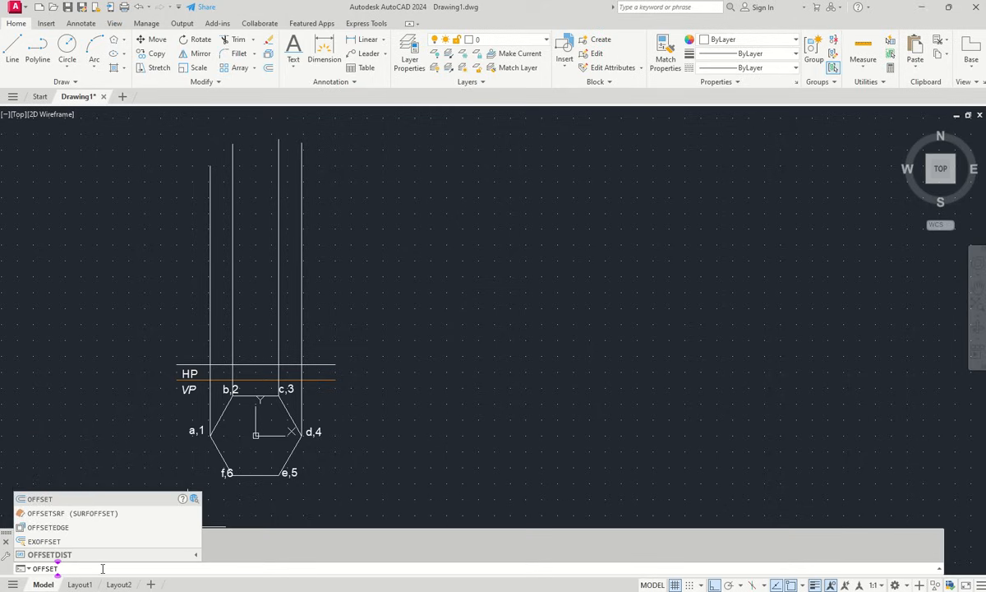
pyautogui.press('Return')
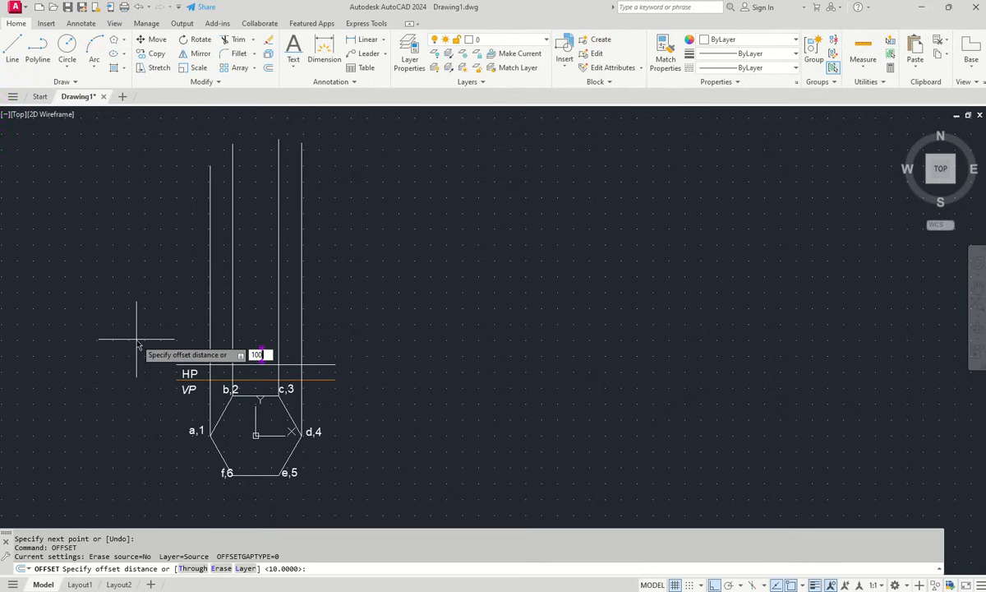
pyautogui.press('Return')
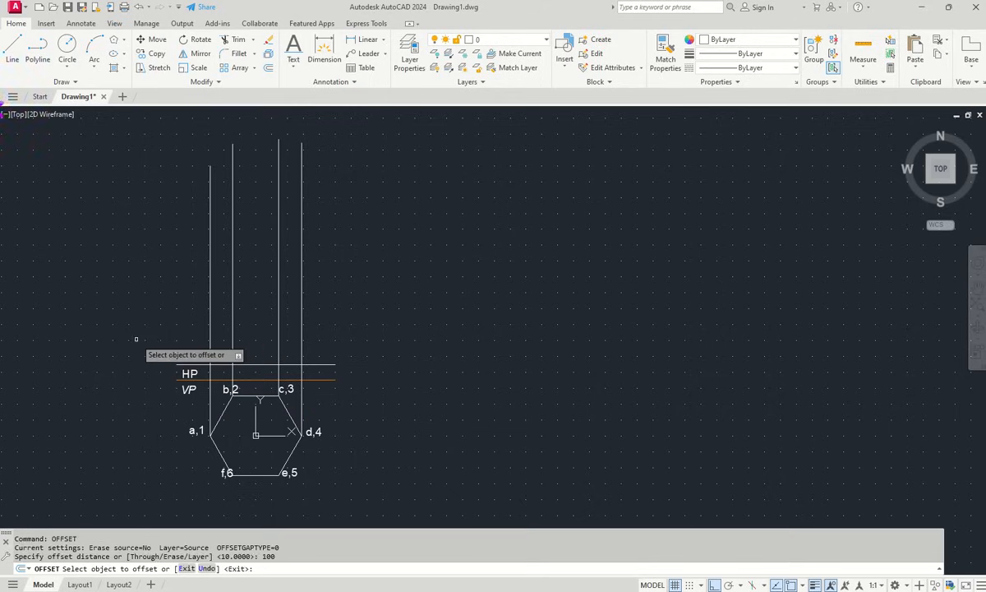
pyautogui.click(259, 364)
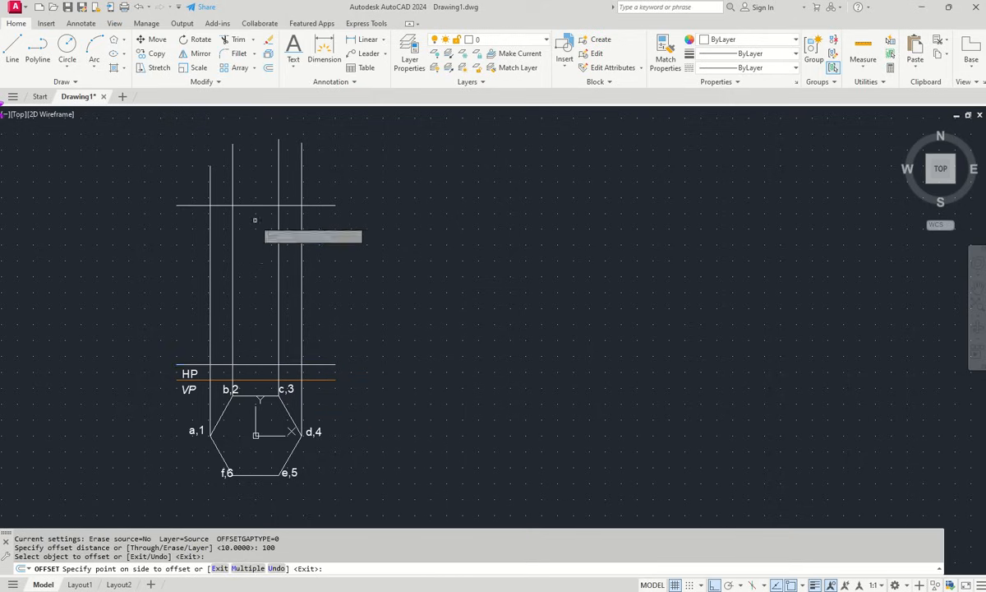
pyautogui.click(250, 243)
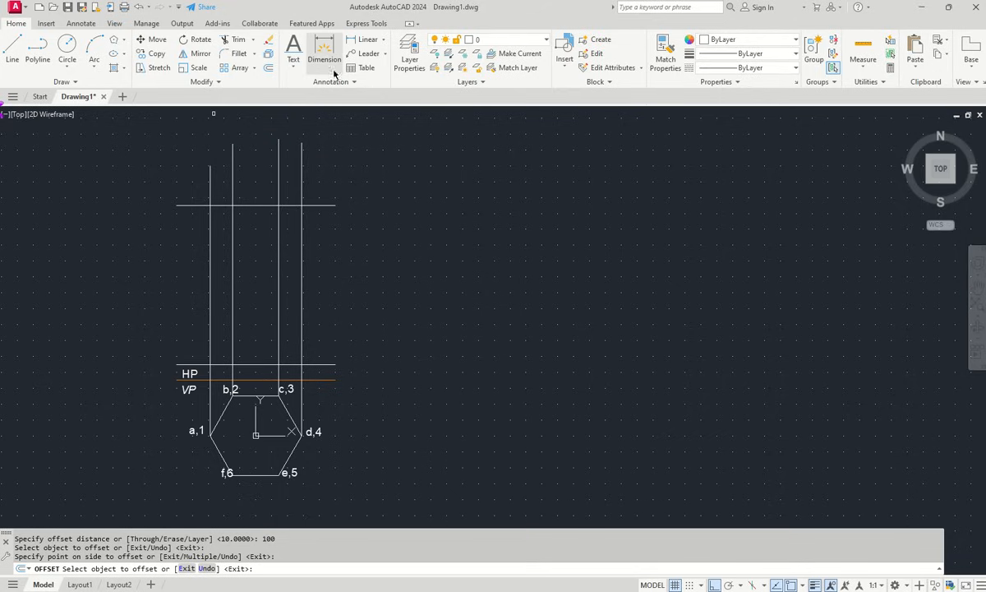
# - Trim the four vertical projectors where they extend above the prism's top edge line
pyautogui.click(239, 43)
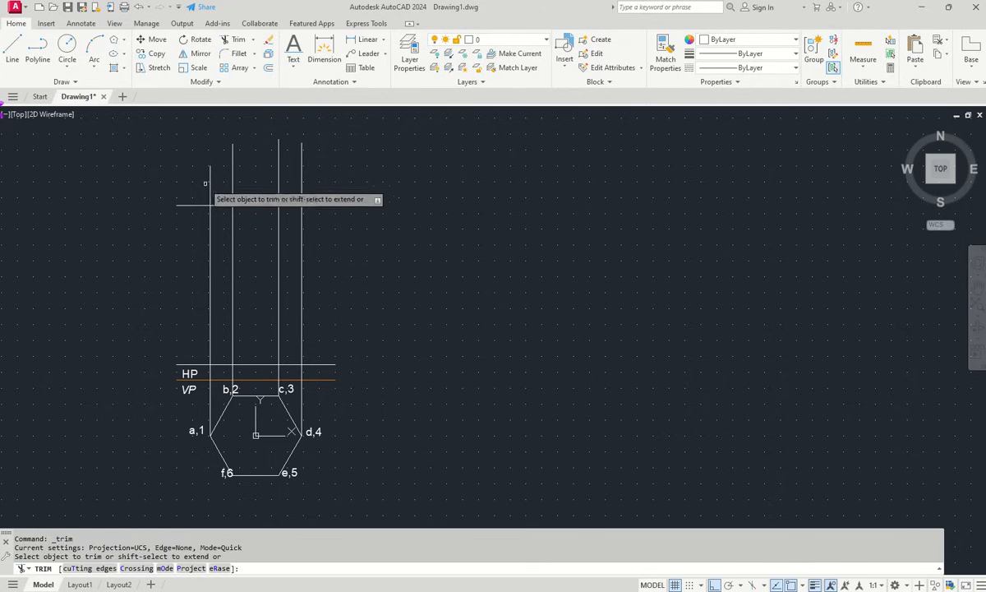
pyautogui.click(210, 185)
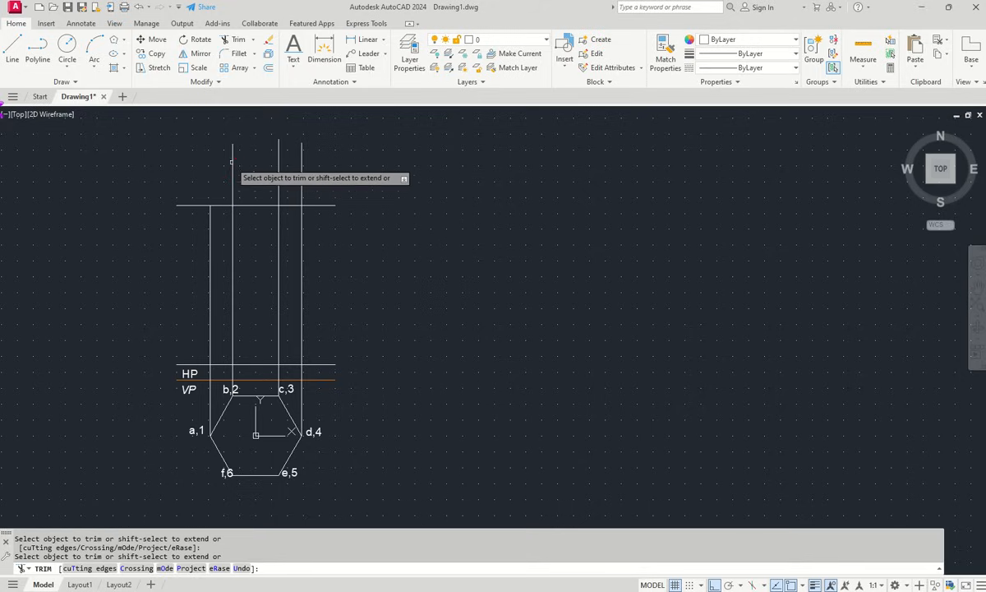
pyautogui.click(232, 166)
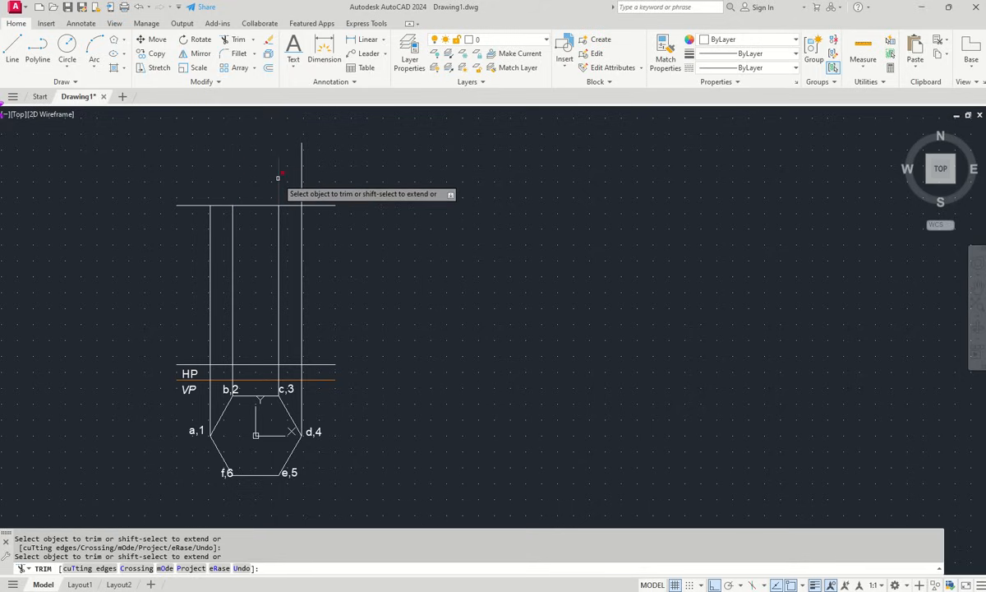
pyautogui.click(278, 177)
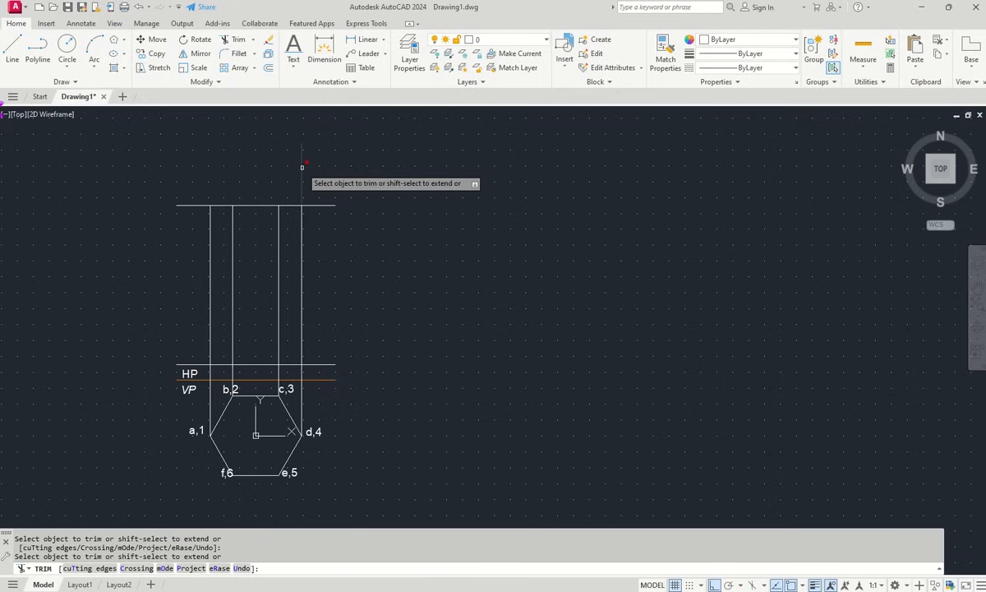
pyautogui.click(302, 167)
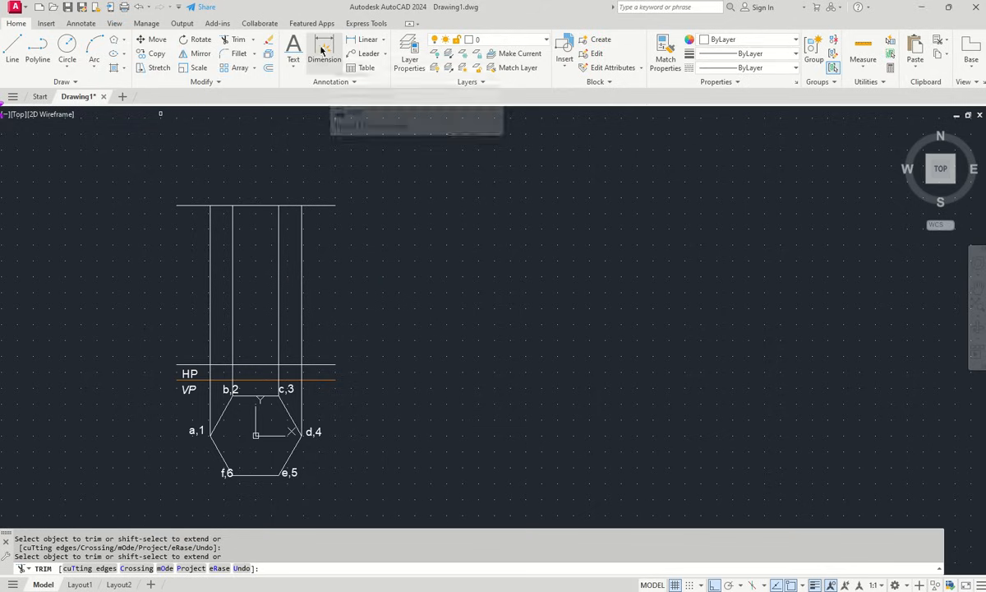
# - Add a vertical linear dimension for the prism's height along the d,4 projector, placing it to the left of the front view
pyautogui.click(383, 39)
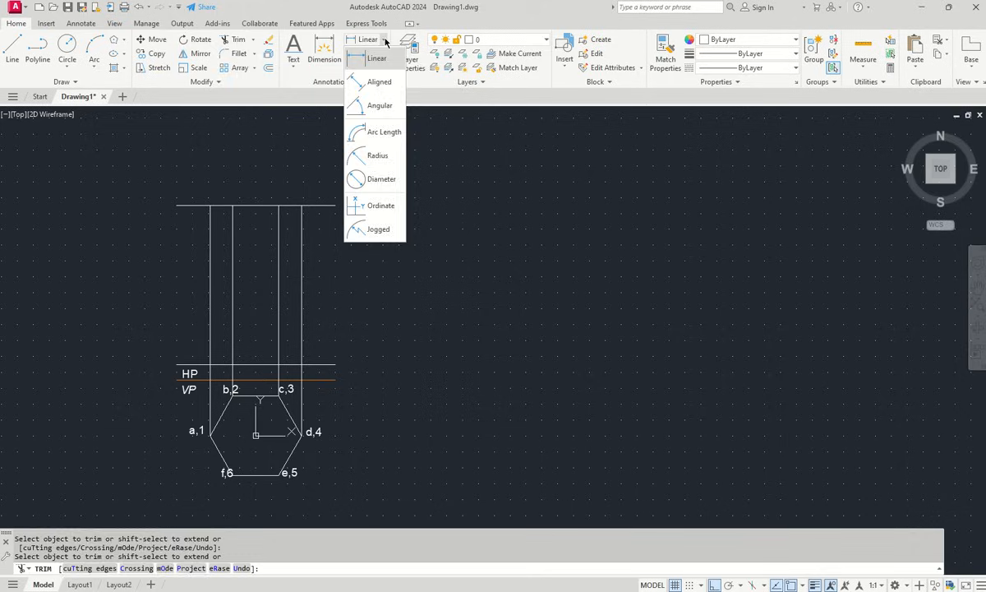
pyautogui.click(374, 59)
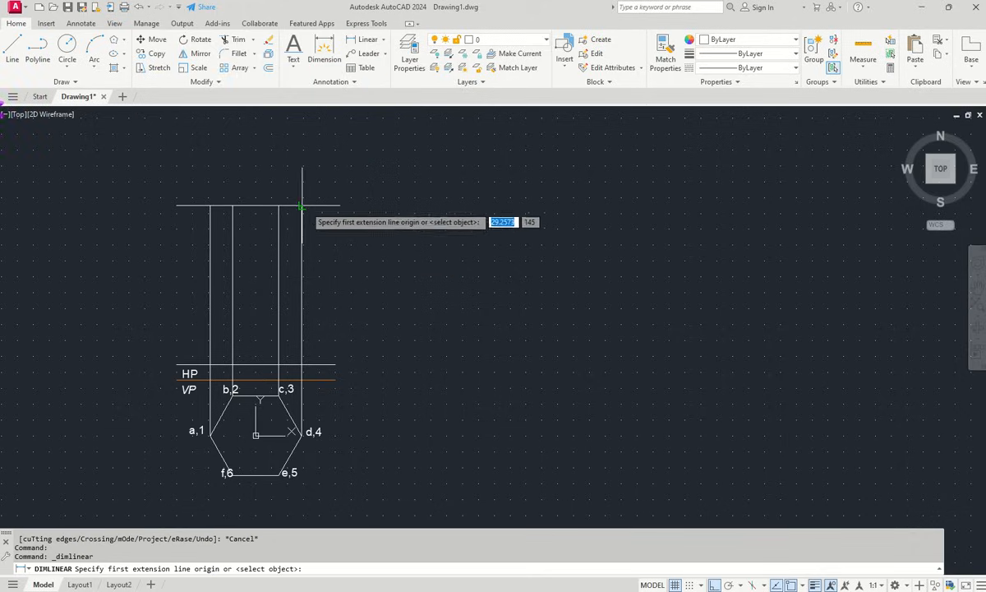
pyautogui.scroll(6, 301, 206)
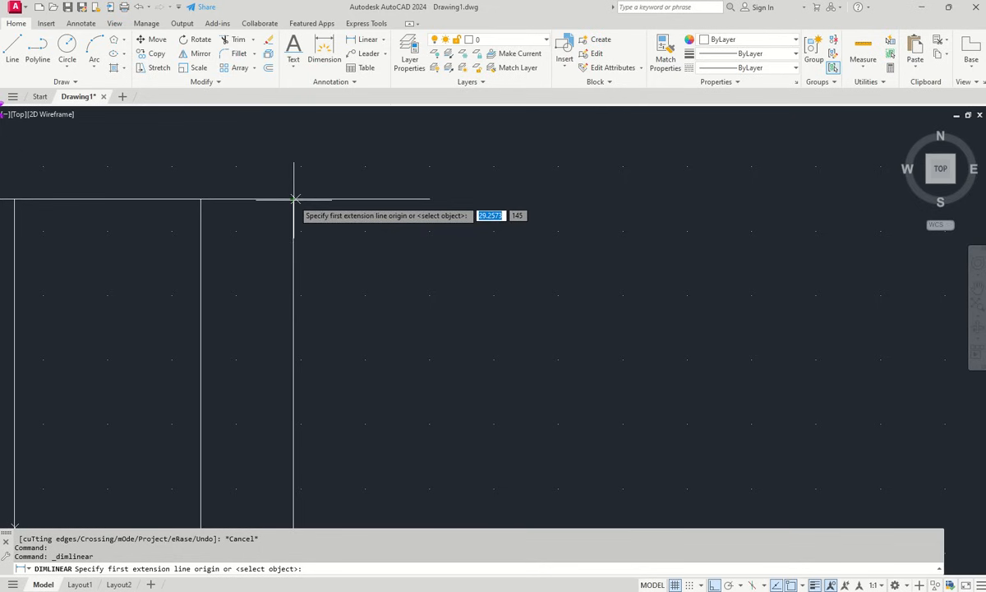
pyautogui.click(293, 199)
pyautogui.scroll(-8, 293, 246)
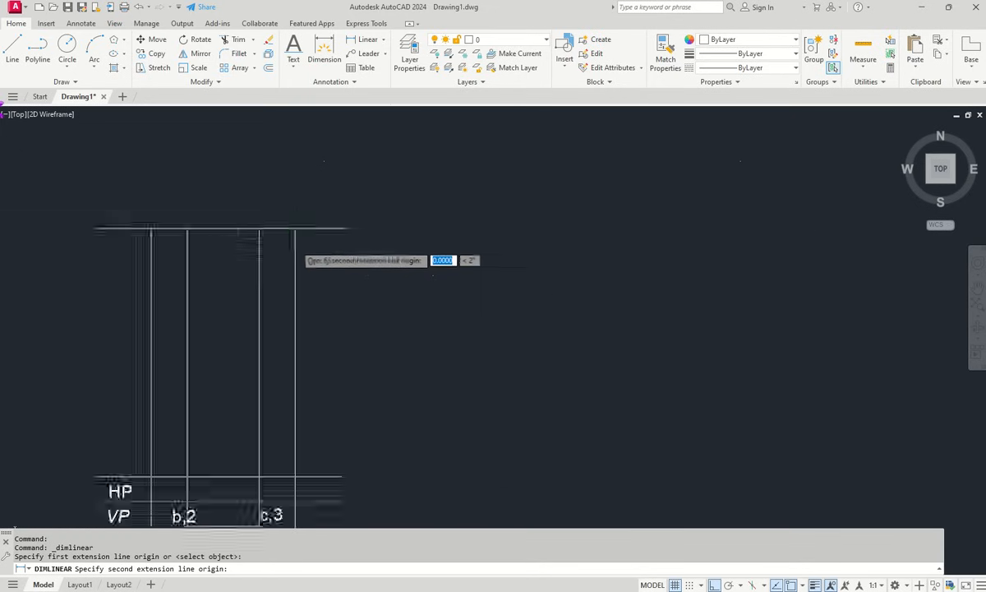
pyautogui.scroll(2, 286, 354)
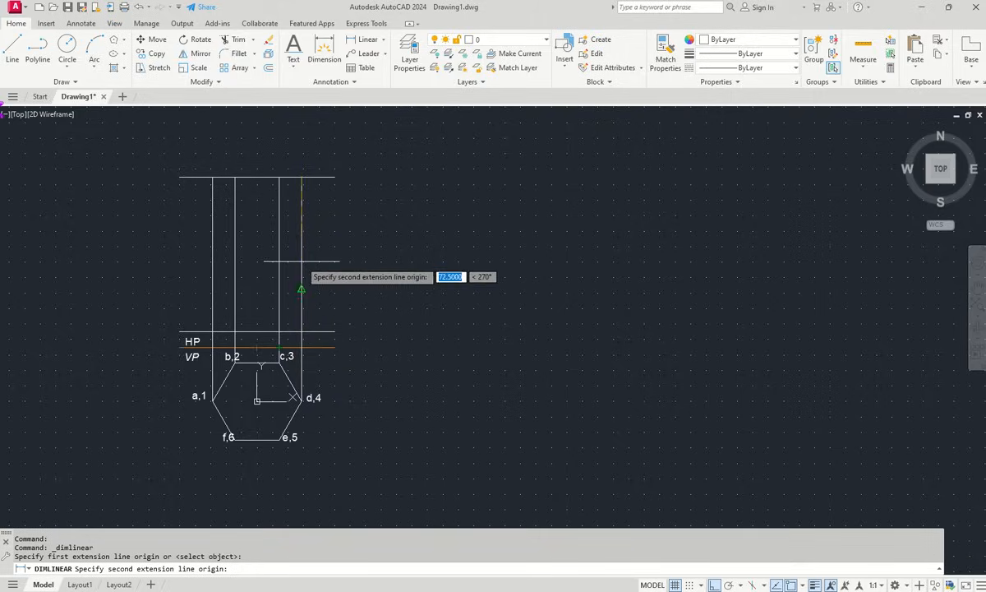
pyautogui.scroll(4, 292, 335)
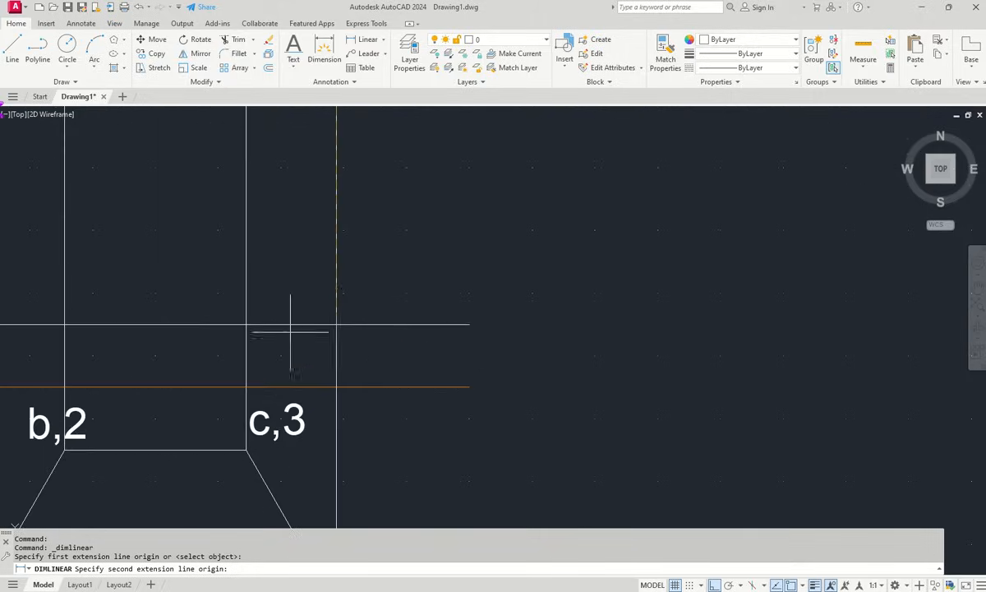
pyautogui.click(336, 325)
pyautogui.scroll(3, 336, 324)
pyautogui.scroll(-7, 336, 325)
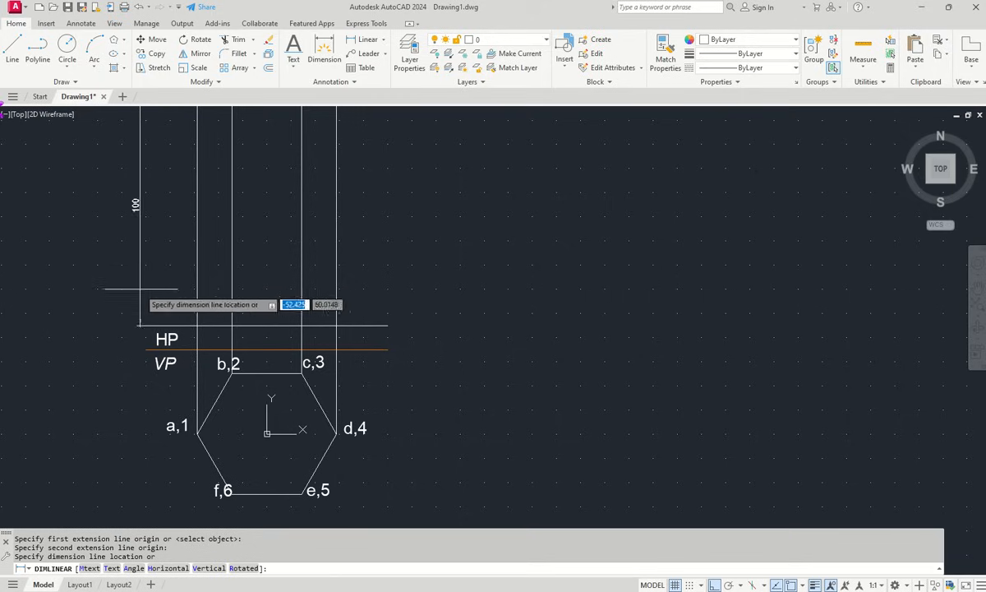
pyautogui.click(140, 321)
# - Assign the prism's height dimension to the Dimensions layer
pyautogui.scroll(4, 317, 319)
pyautogui.scroll(-8, 317, 329)
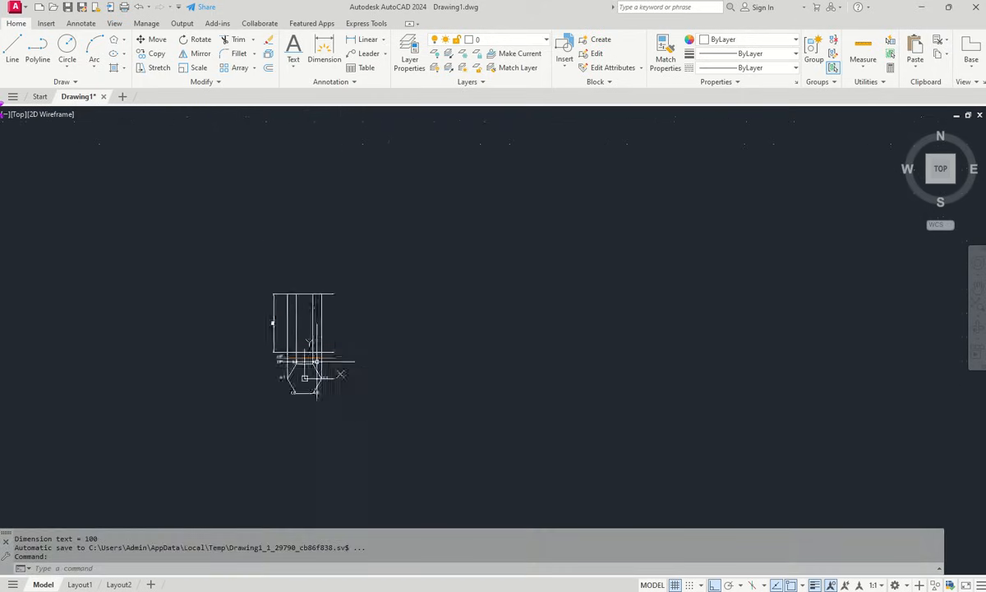
pyautogui.scroll(1, 314, 345)
pyautogui.scroll(3, 233, 319)
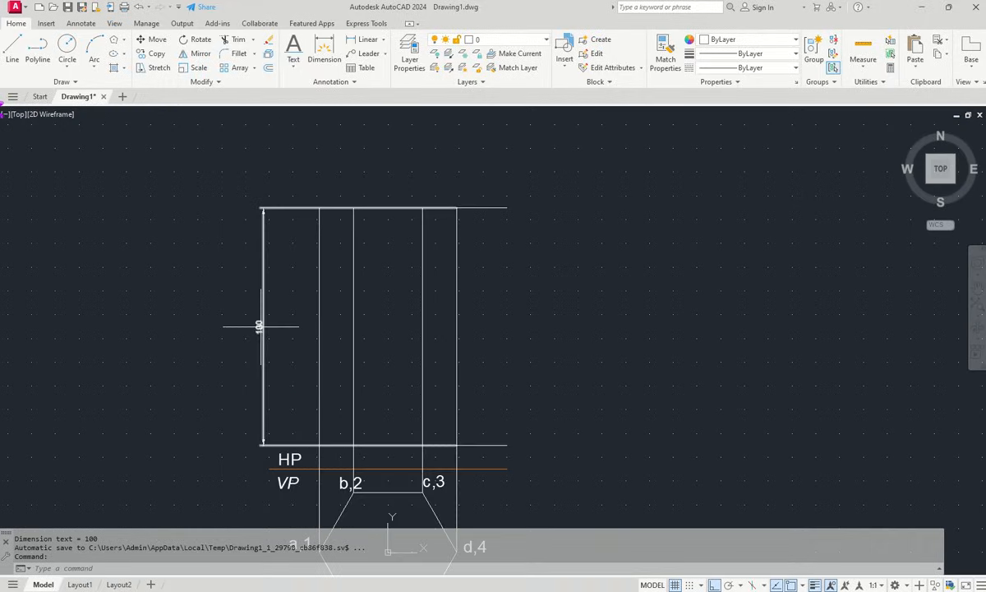
pyautogui.click(260, 326)
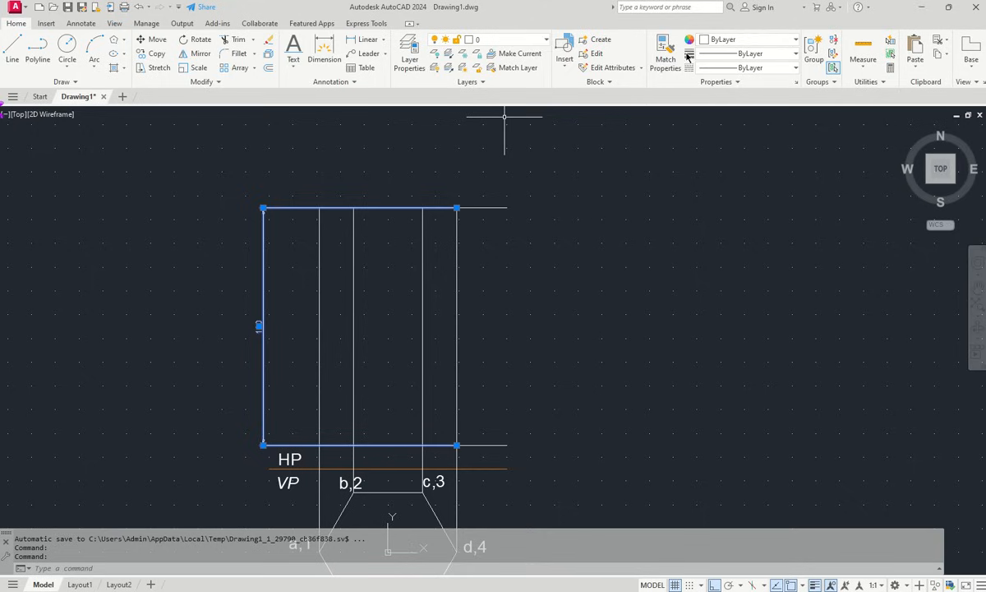
pyautogui.click(516, 39)
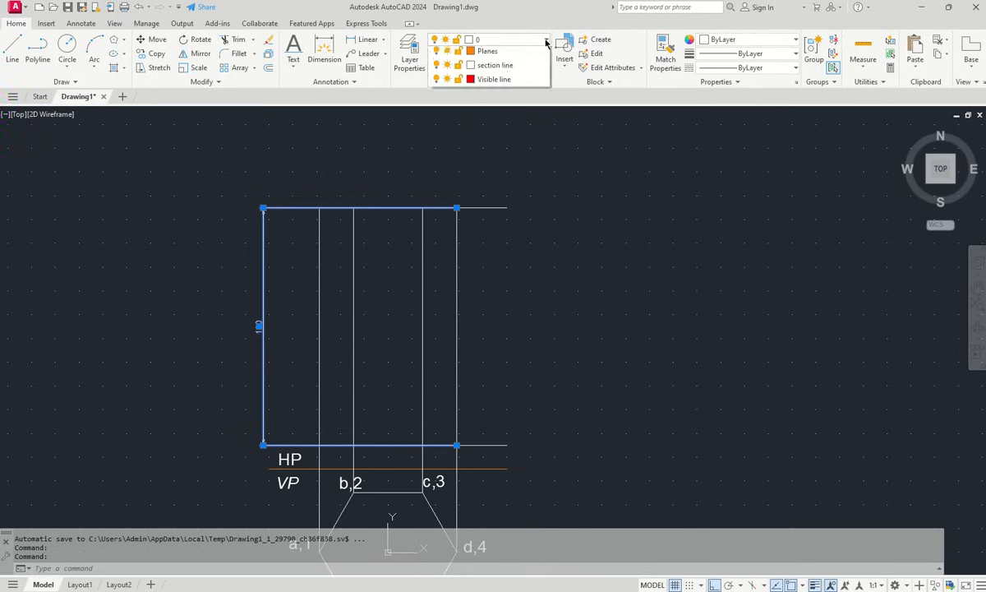
pyautogui.click(495, 111)
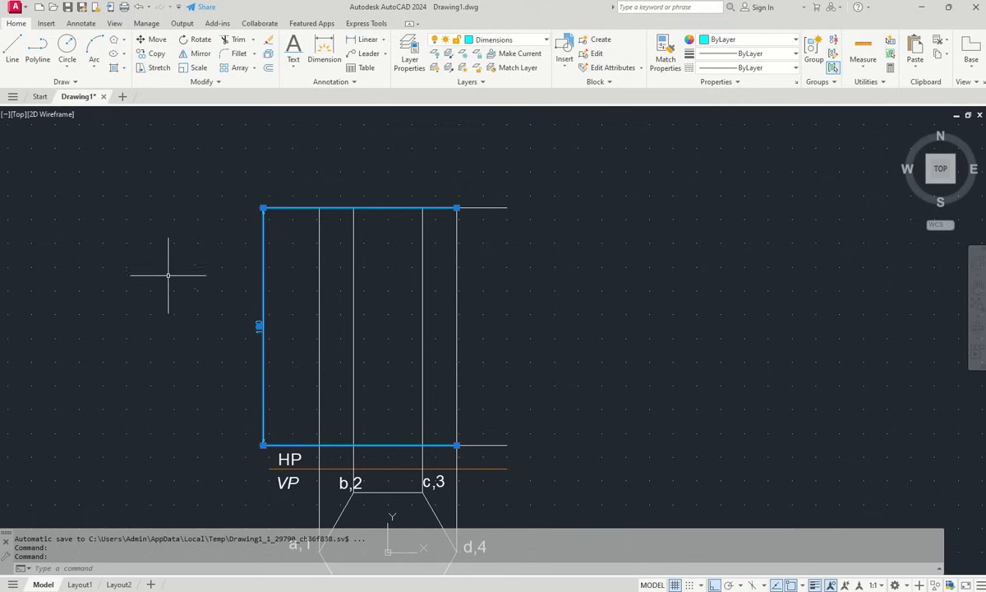
pyautogui.press('Escape')
pyautogui.scroll(-3, 231, 269)
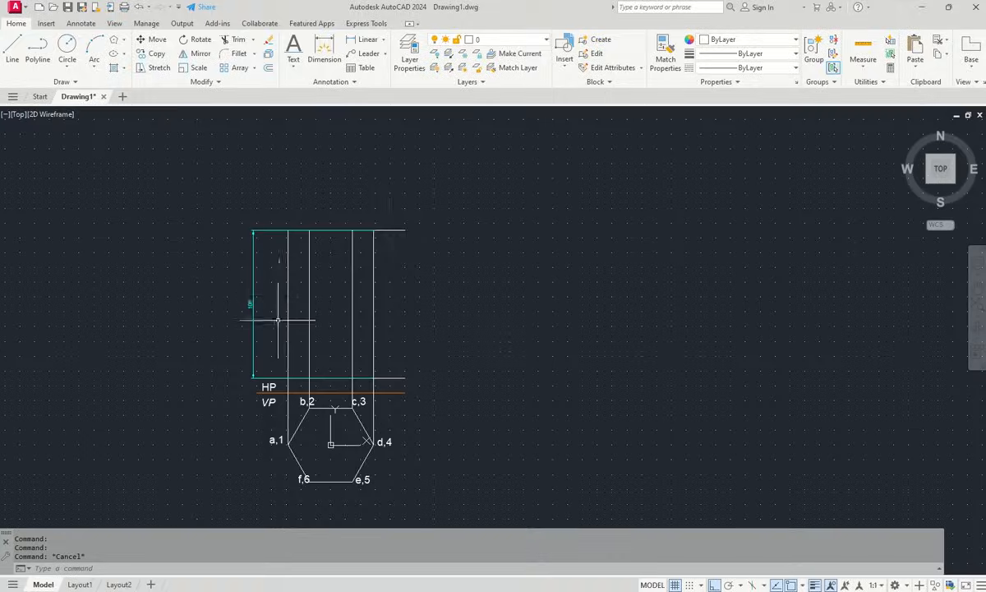
# - Rotate the prism's top edge line 30 degrees about the upper end of the d,4 projector, with Ortho off
pyautogui.scroll(4, 309, 190)
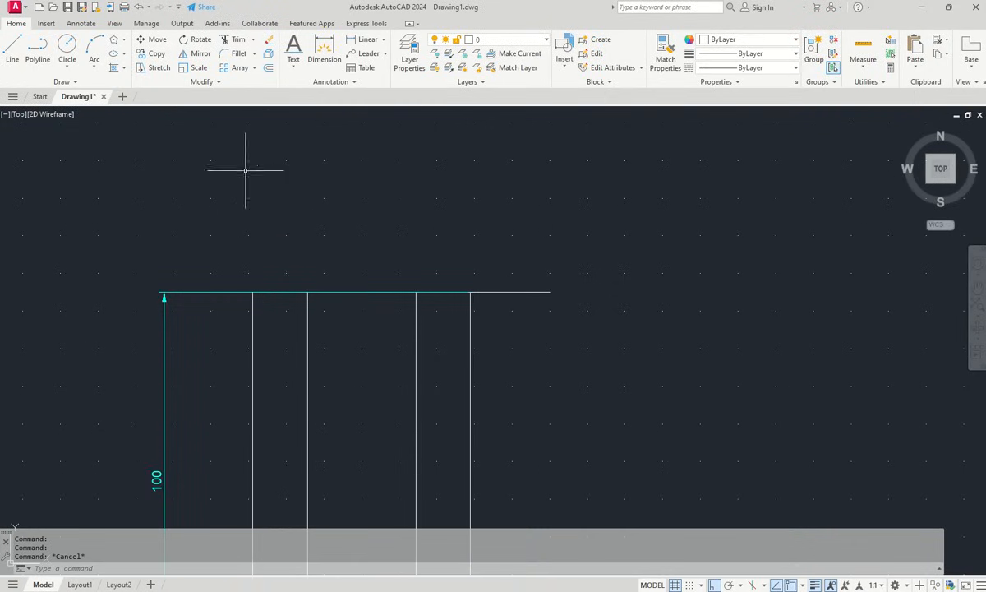
pyautogui.scroll(-4, 307, 214)
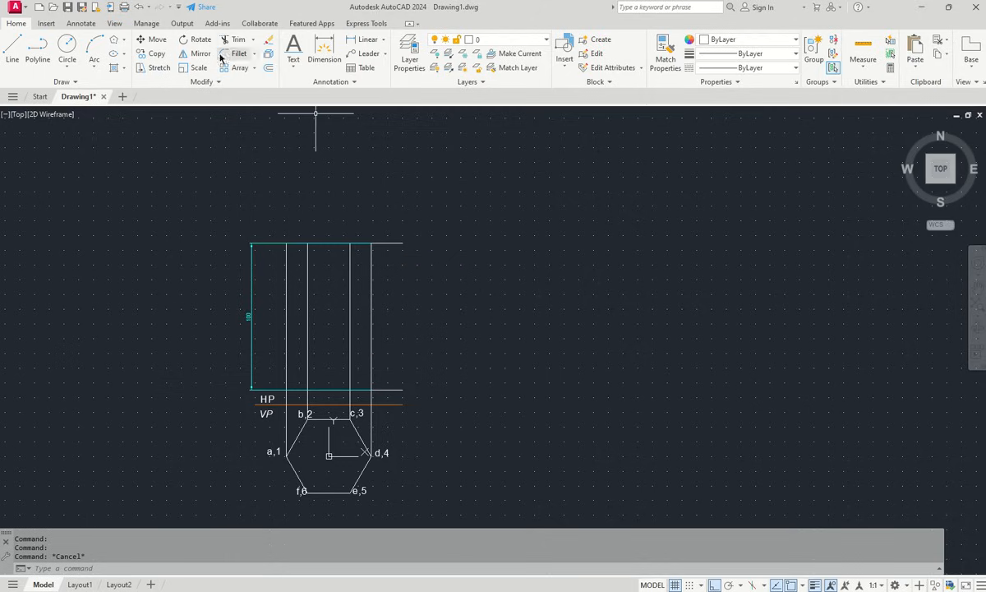
pyautogui.click(188, 41)
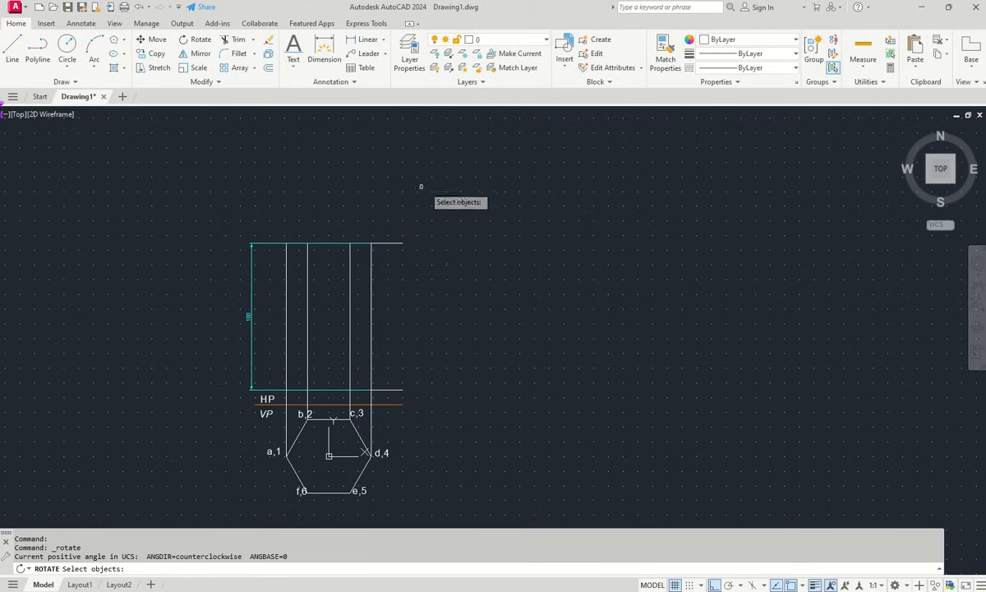
pyautogui.click(385, 244)
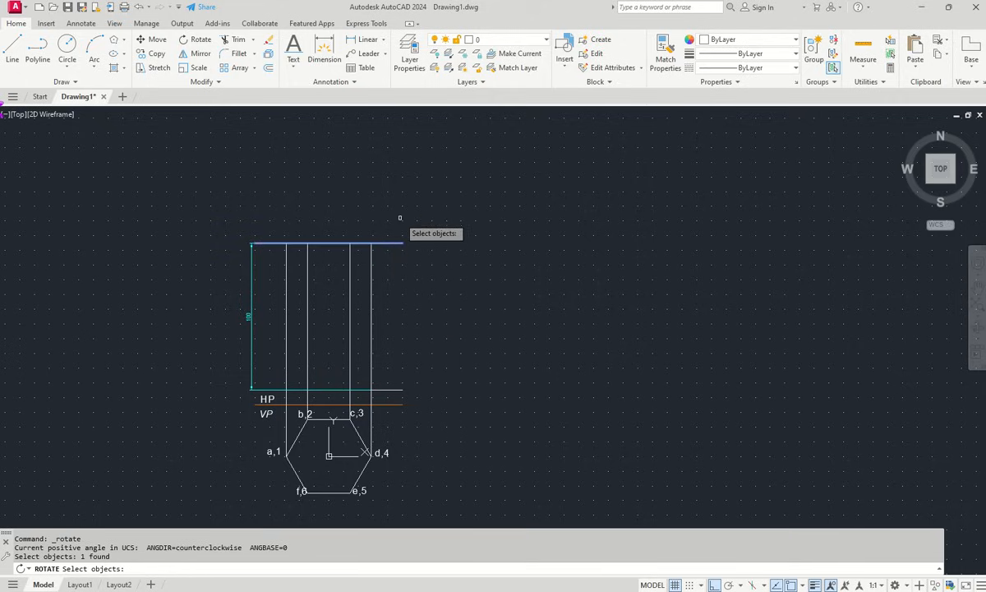
pyautogui.press('Return')
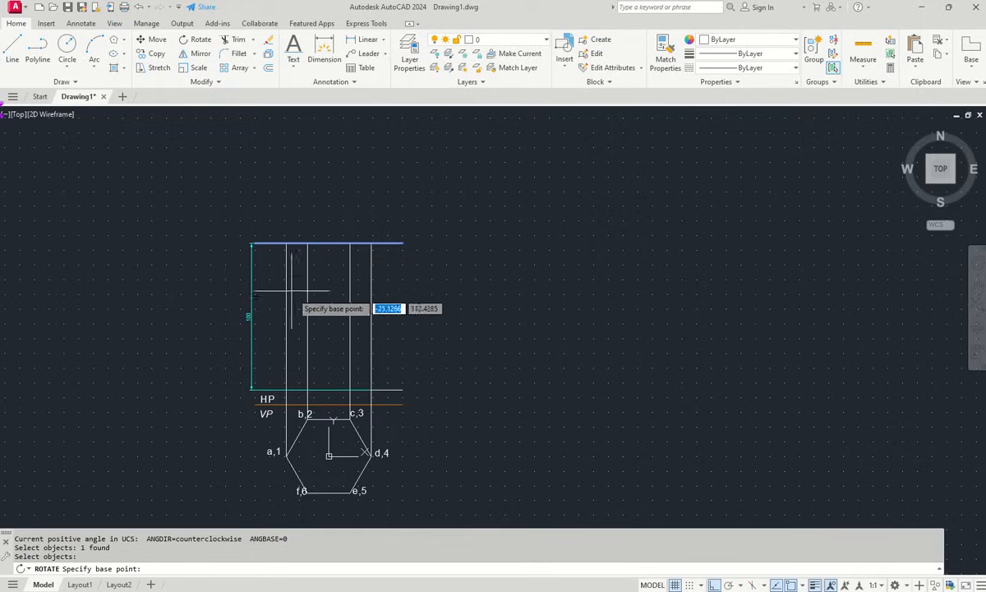
pyautogui.scroll(4, 346, 227)
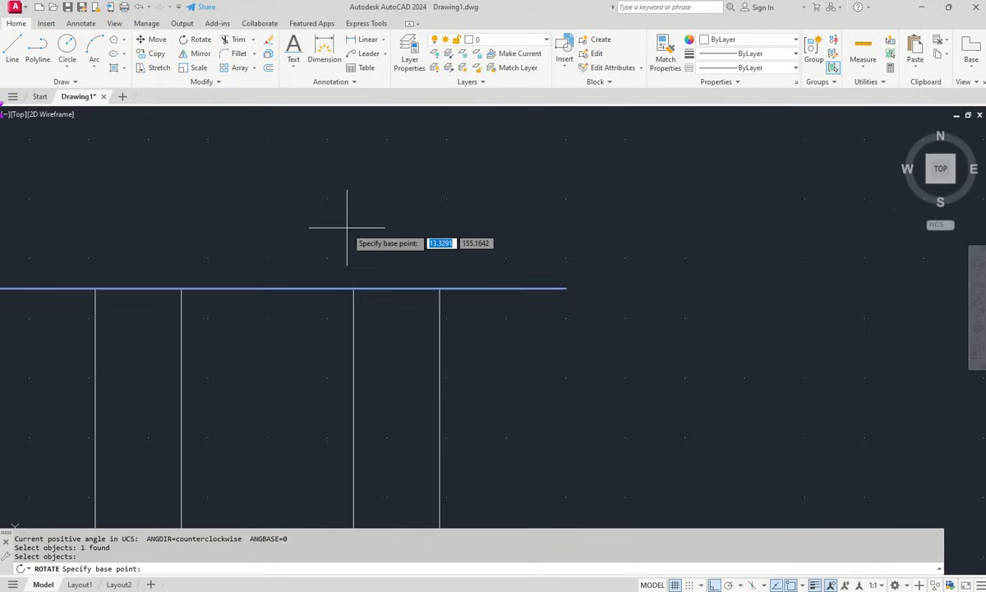
pyautogui.scroll(-2, 350, 218)
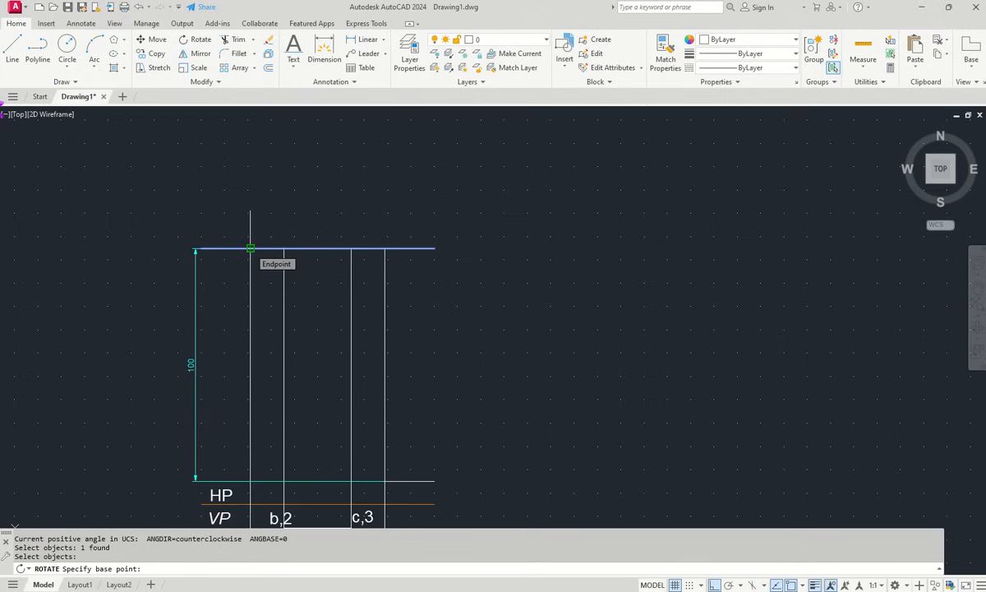
pyautogui.scroll(4, 250, 247)
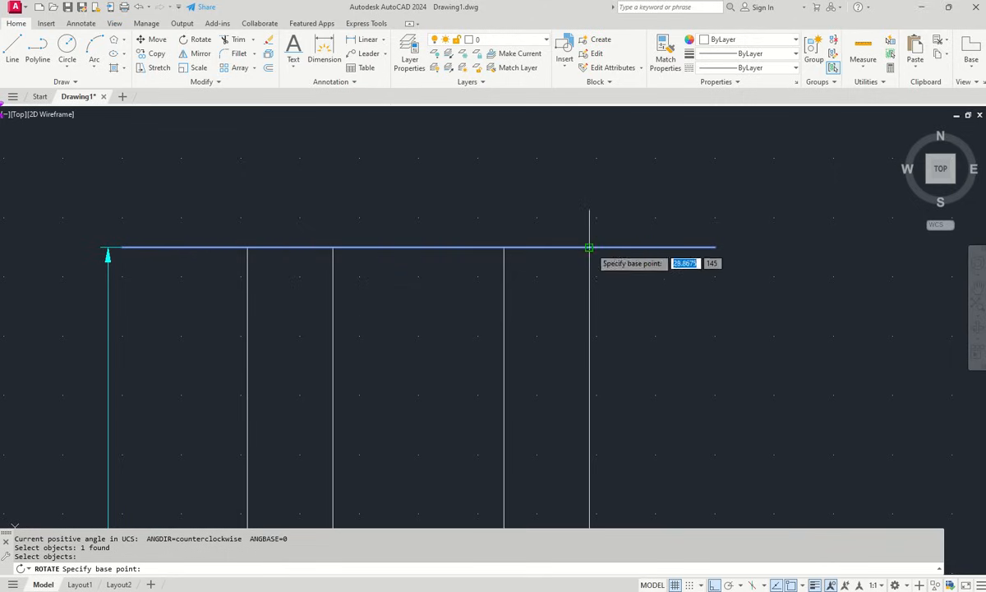
pyautogui.scroll(-4, 588, 246)
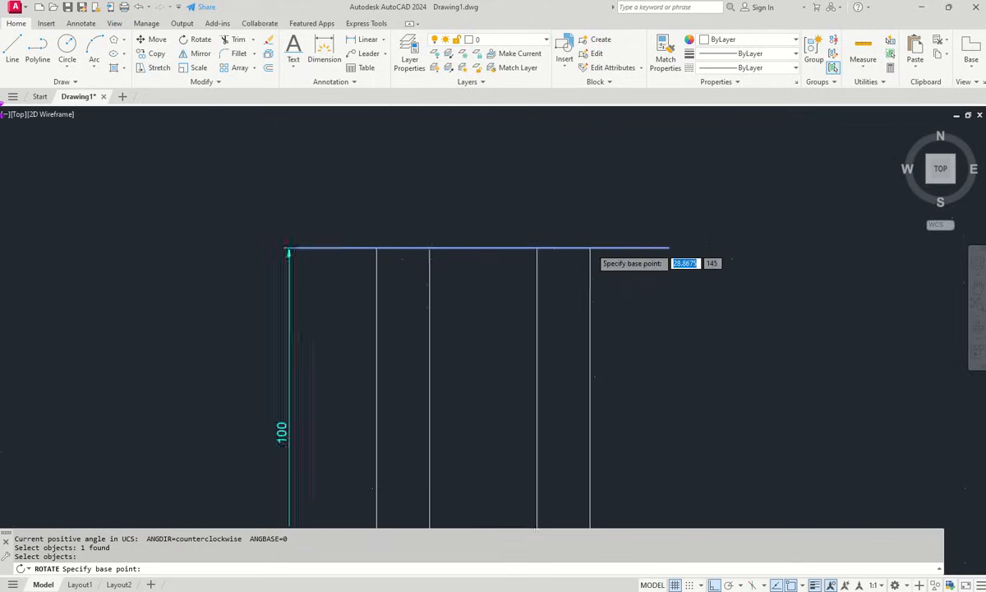
pyautogui.scroll(-2, 197, 177)
pyautogui.scroll(4, 435, 220)
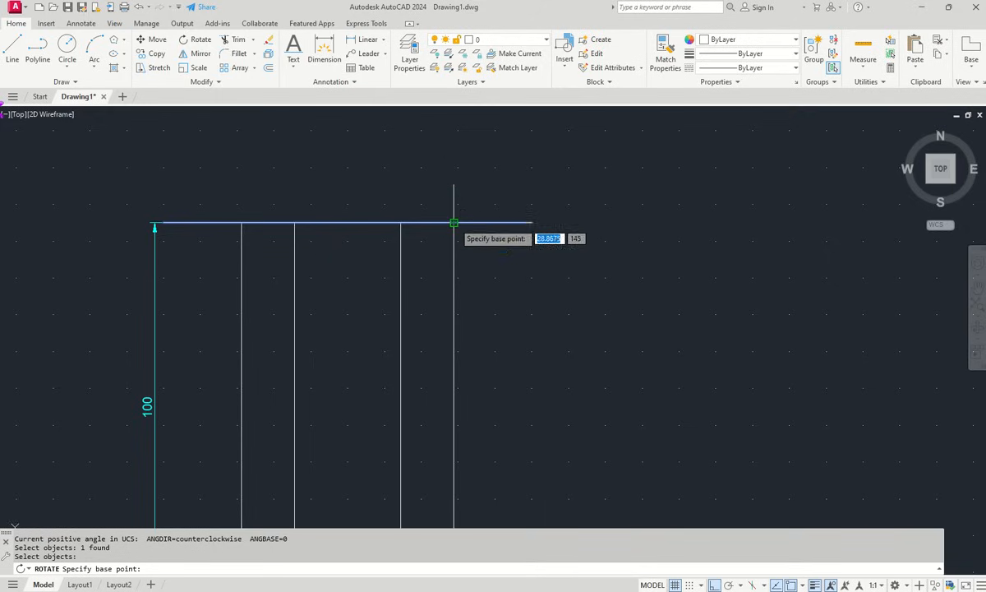
pyautogui.click(454, 222)
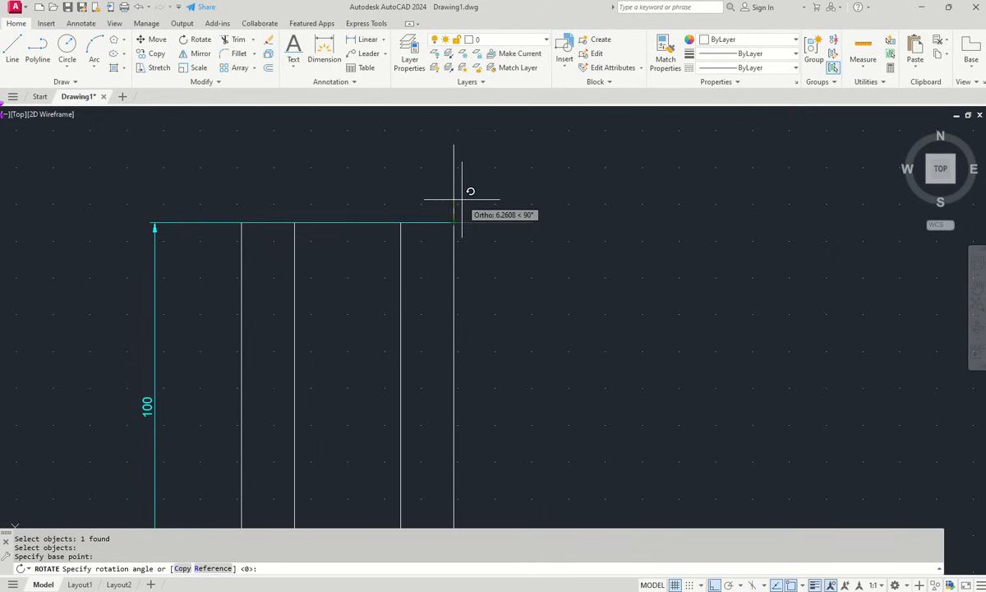
pyautogui.click(714, 584)
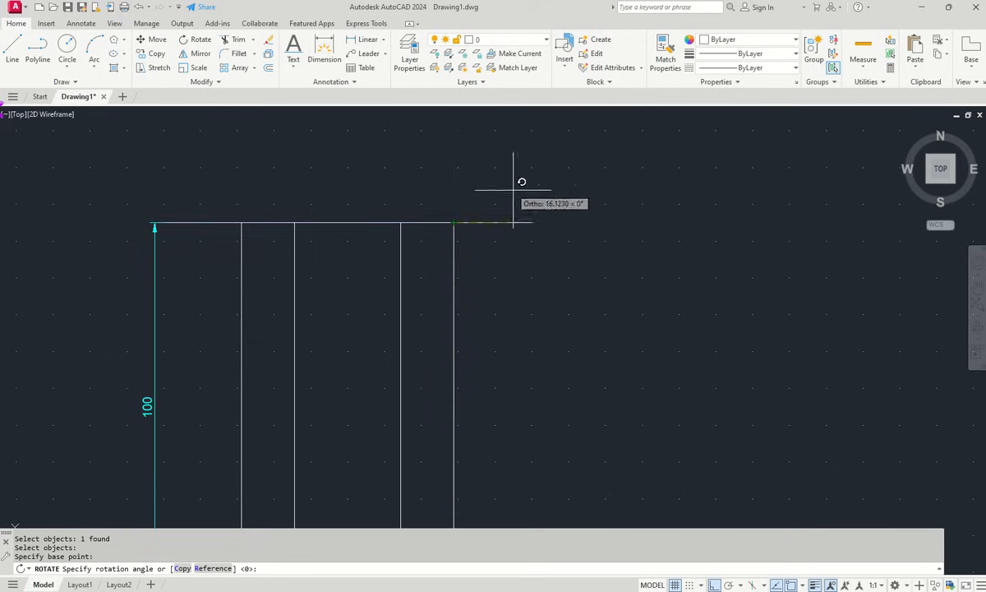
pyautogui.click(714, 584)
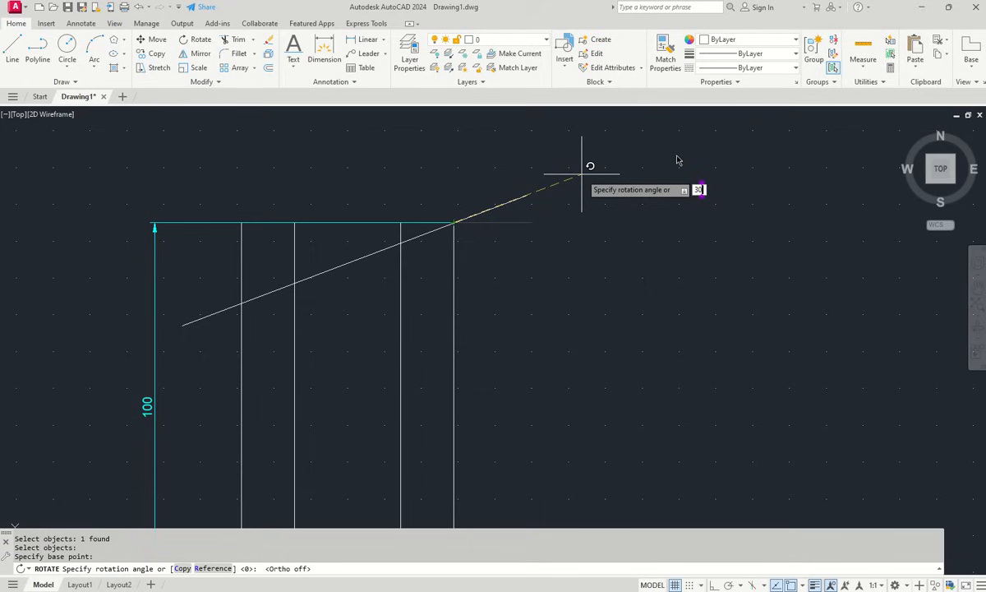
pyautogui.press('Return')
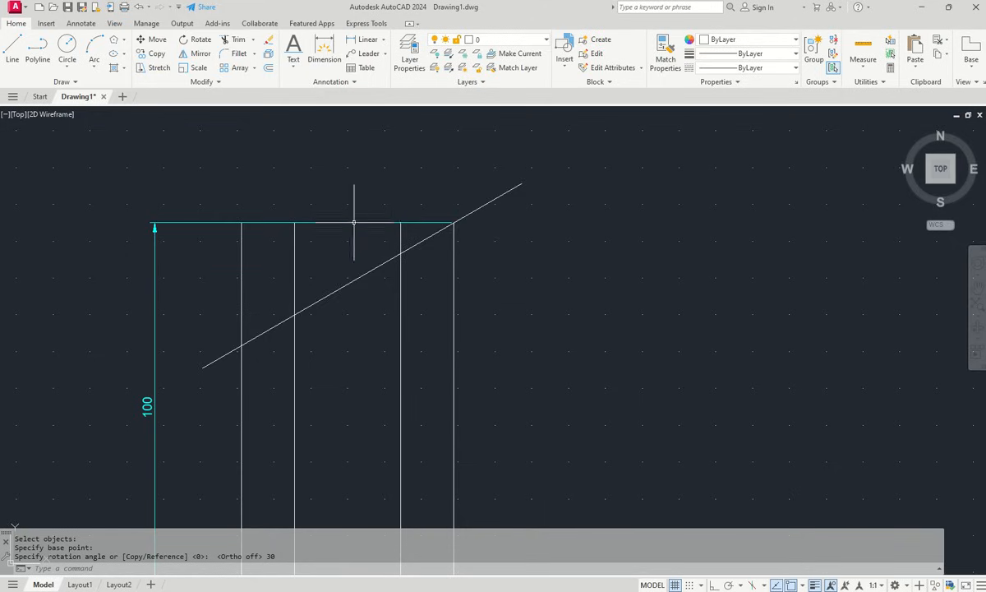
pyautogui.scroll(6, 295, 222)
pyautogui.scroll(-5, 295, 221)
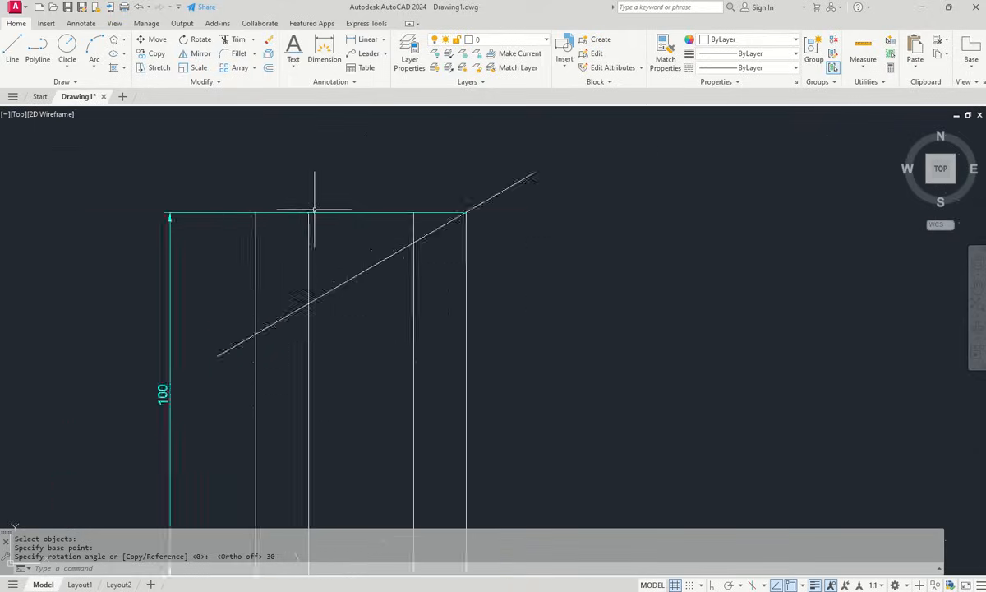
pyautogui.scroll(2, 282, 214)
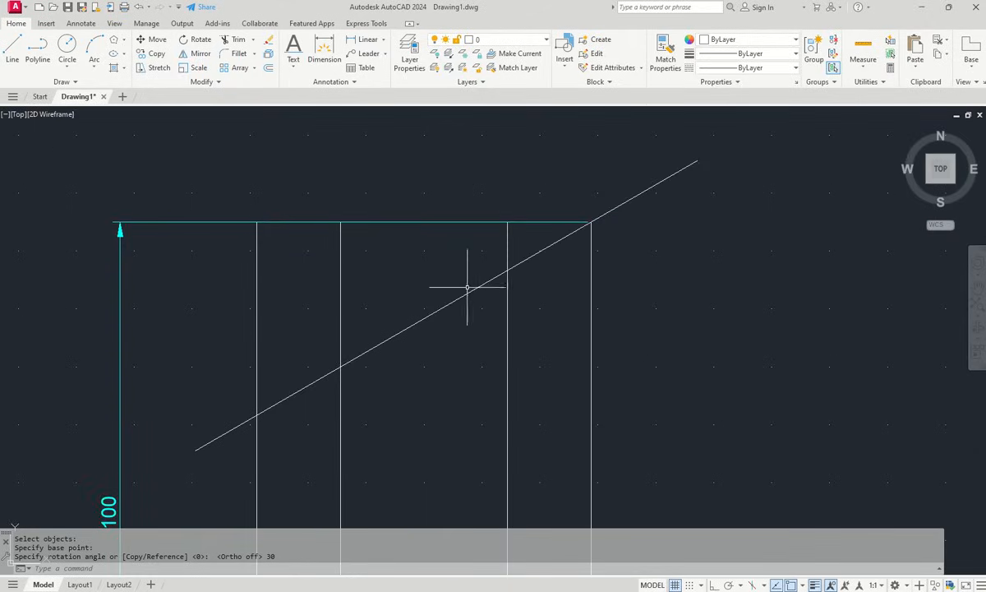
pyautogui.scroll(2, 484, 299)
pyautogui.scroll(-4, 485, 295)
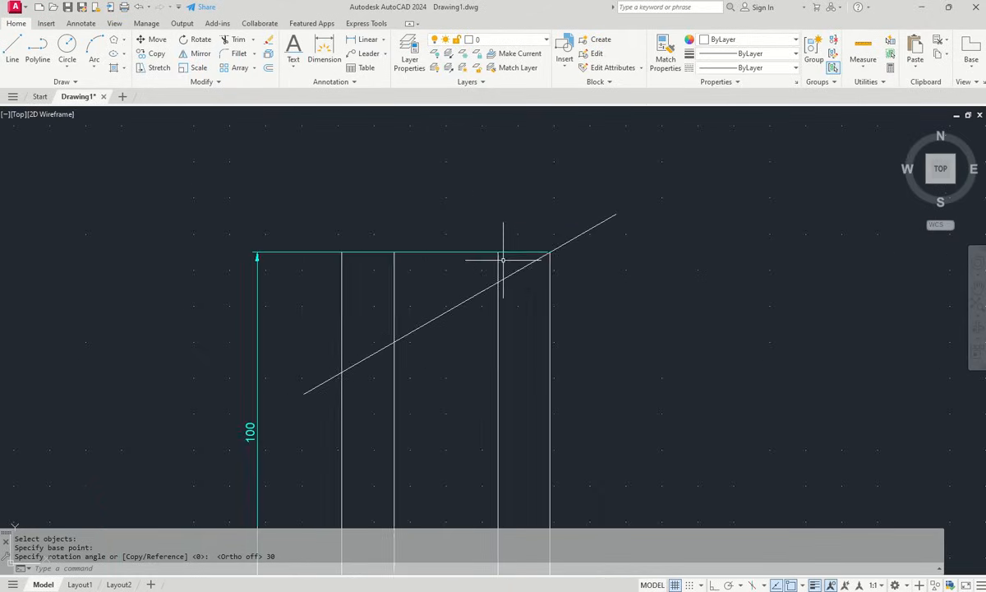
# - Stretch the lower end of the inclined cutting line about 43 units along its own direction, beyond the height dimension
pyautogui.click(461, 302)
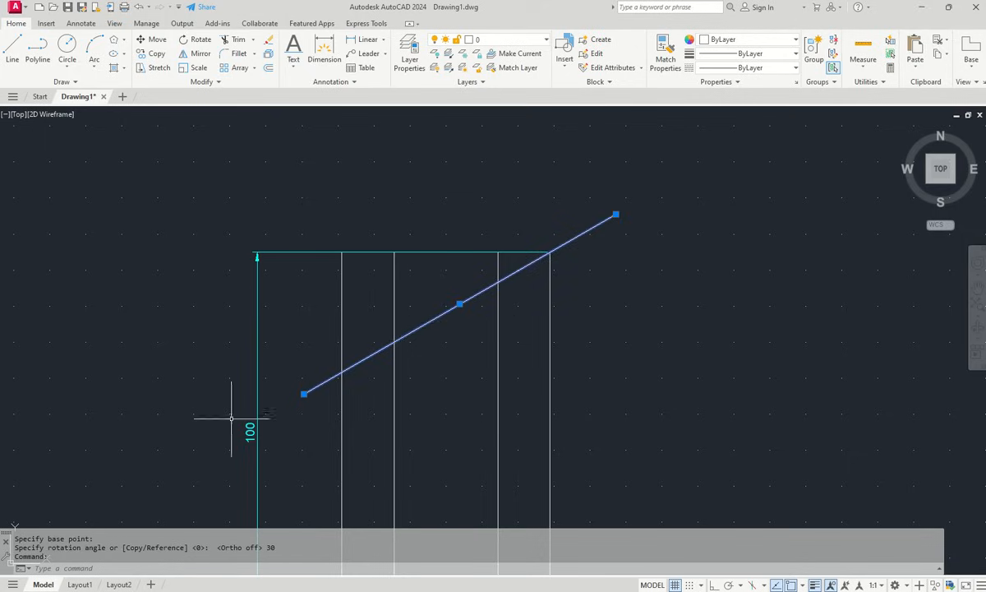
pyautogui.moveTo(304, 394)
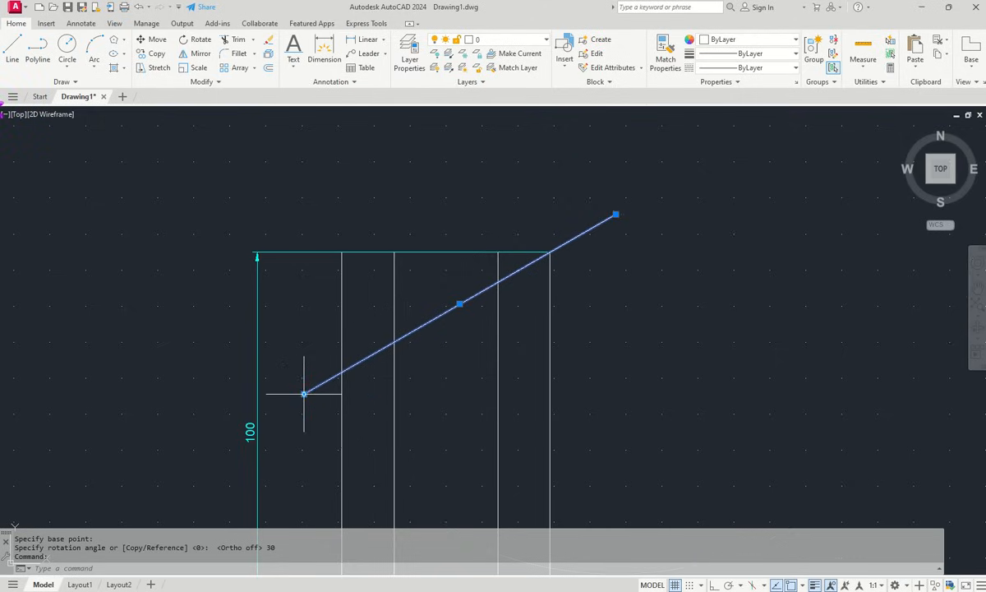
pyautogui.click(303, 394)
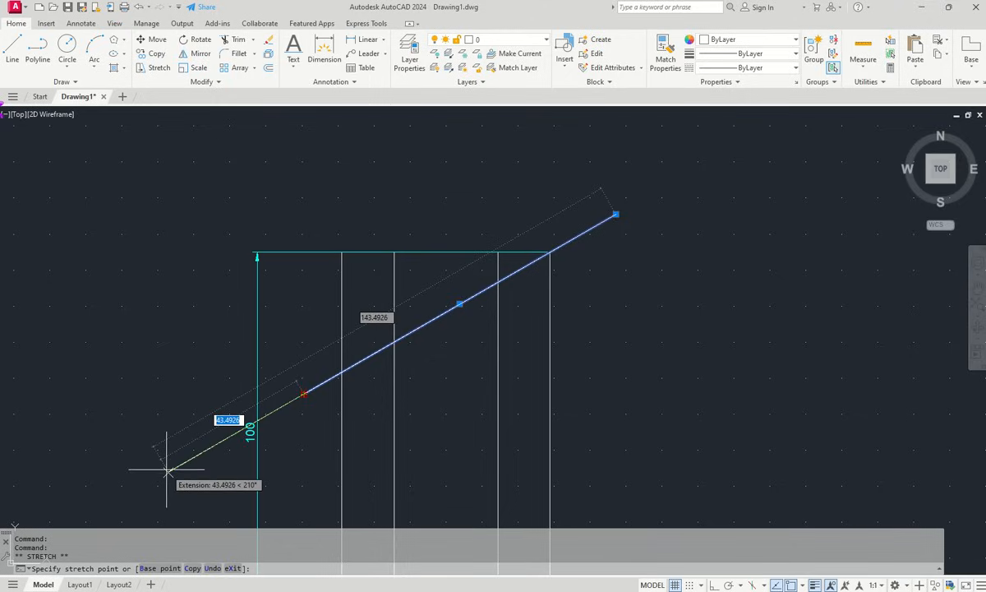
pyautogui.click(167, 471)
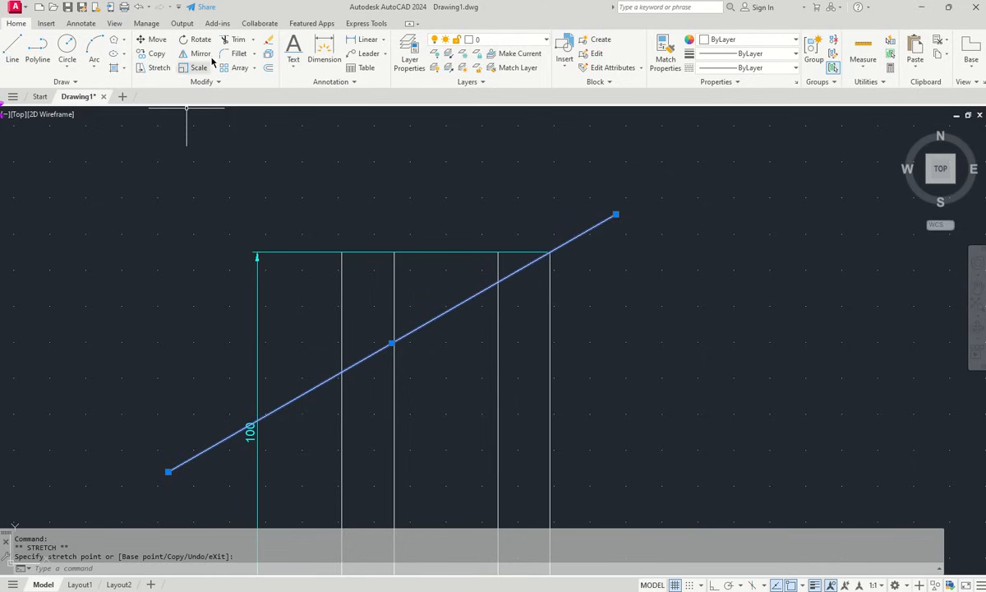
pyautogui.click(12, 51)
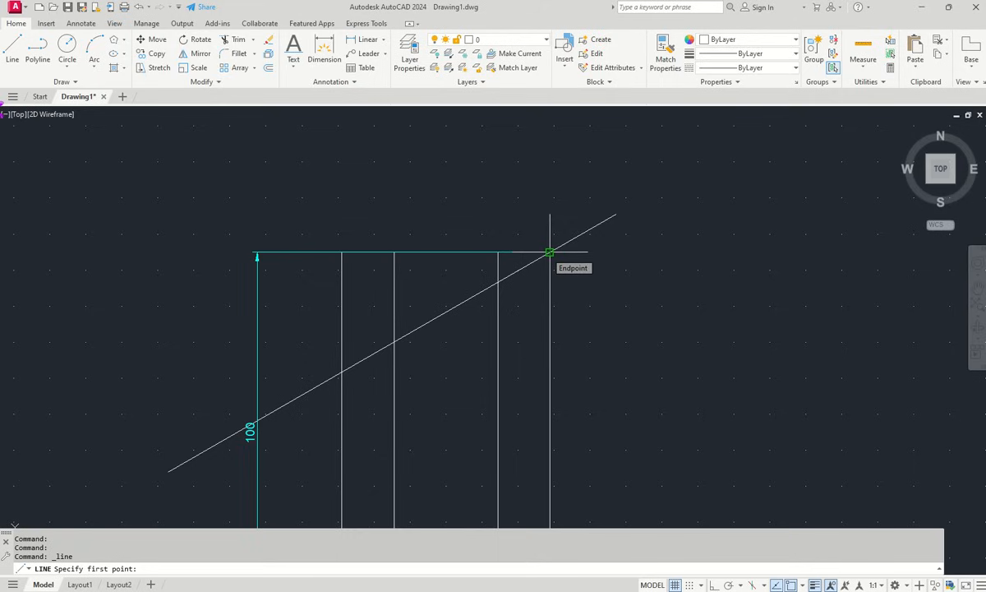
pyautogui.click(655, 252)
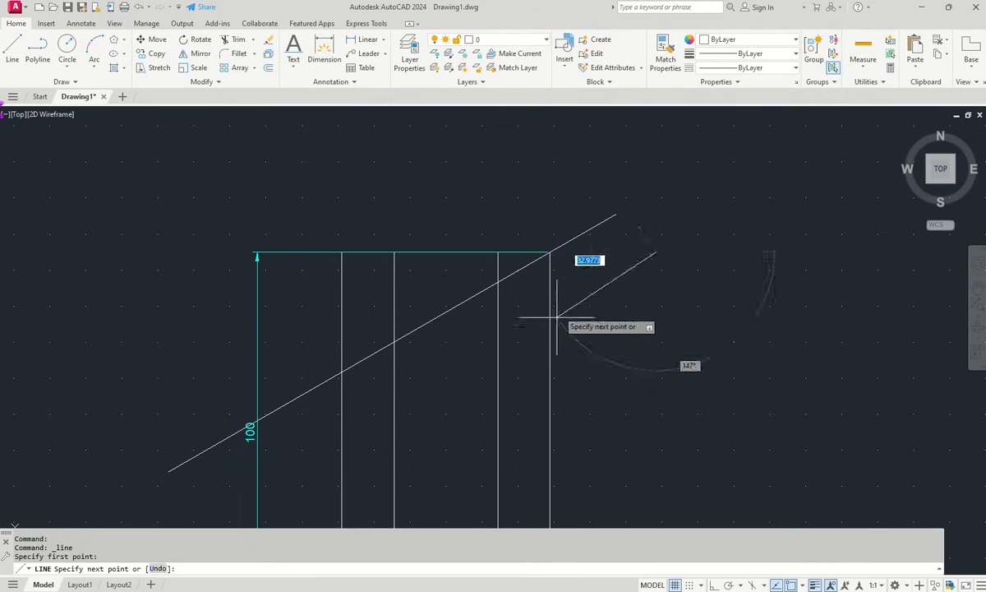
pyautogui.rightClick(629, 286)
pyautogui.click(650, 293)
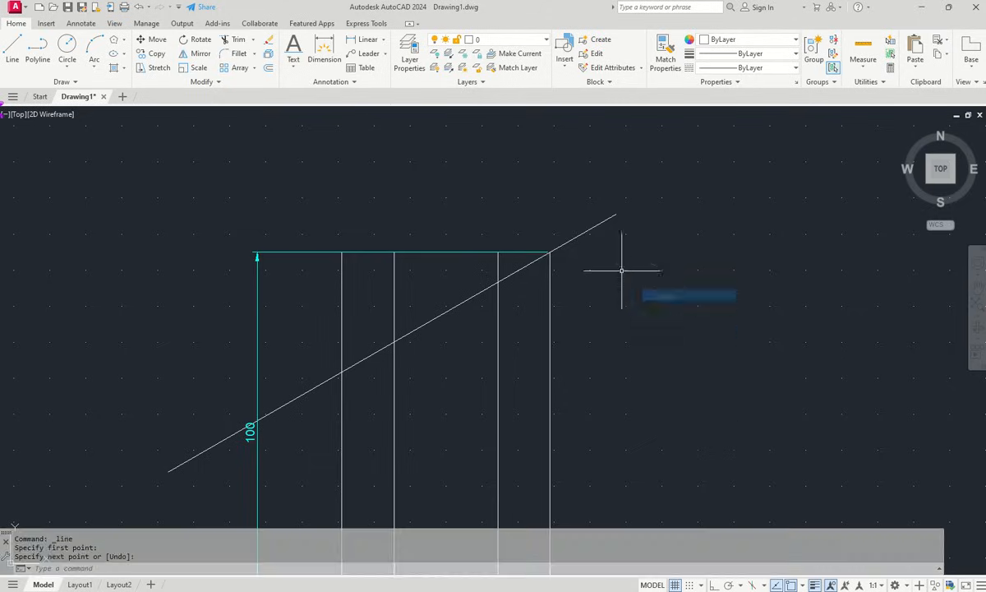
# - Draw a horizontal top edge line from the upper end of the d,4 projector to a point between the b,2 and c,3 projectors
pyautogui.rightClick(623, 271)
pyautogui.click(657, 278)
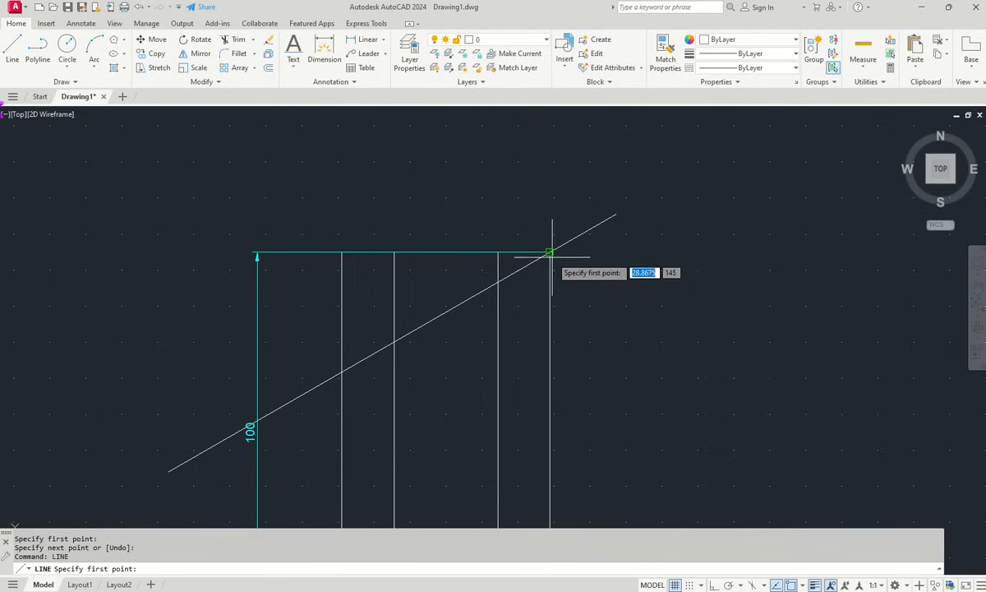
pyautogui.scroll(2, 555, 261)
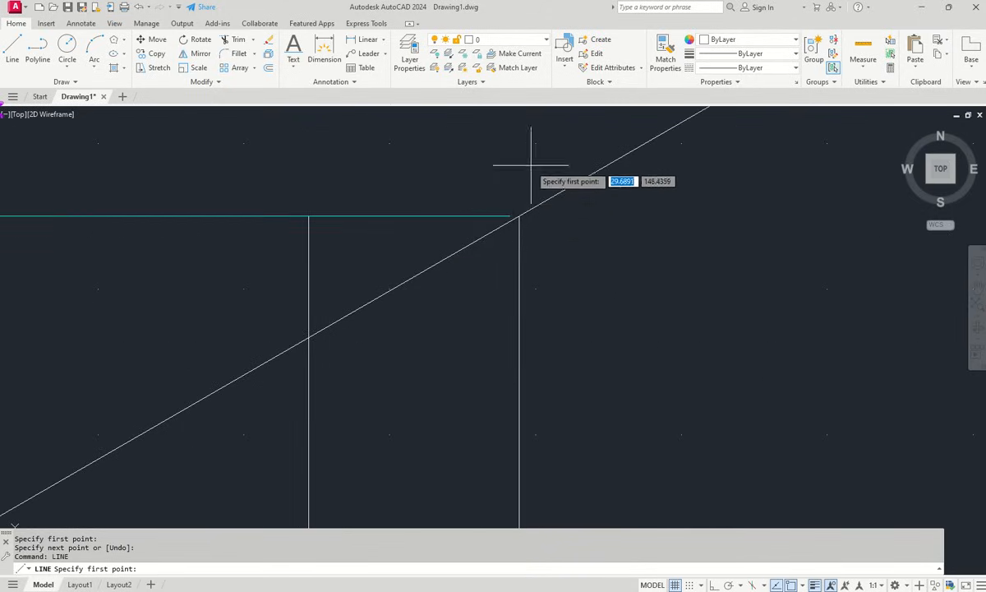
pyautogui.scroll(5, 575, 273)
pyautogui.scroll(-10, 583, 271)
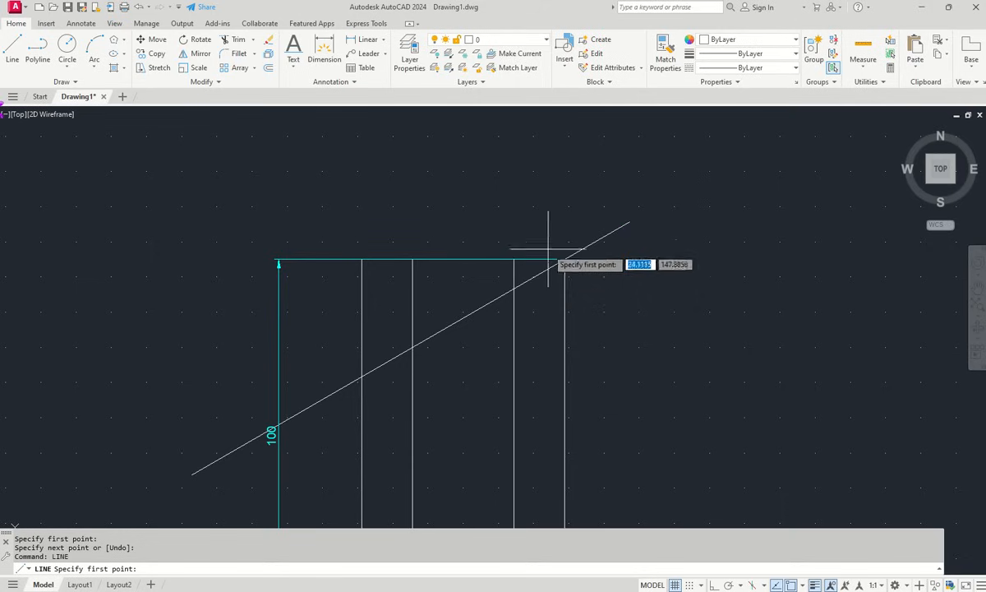
pyautogui.click(564, 259)
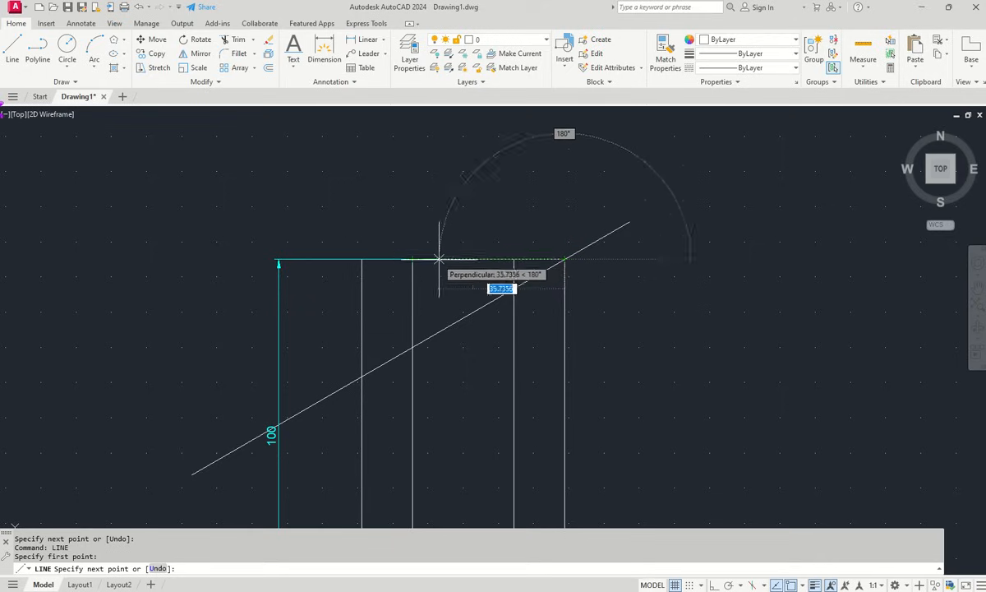
pyautogui.click(467, 259)
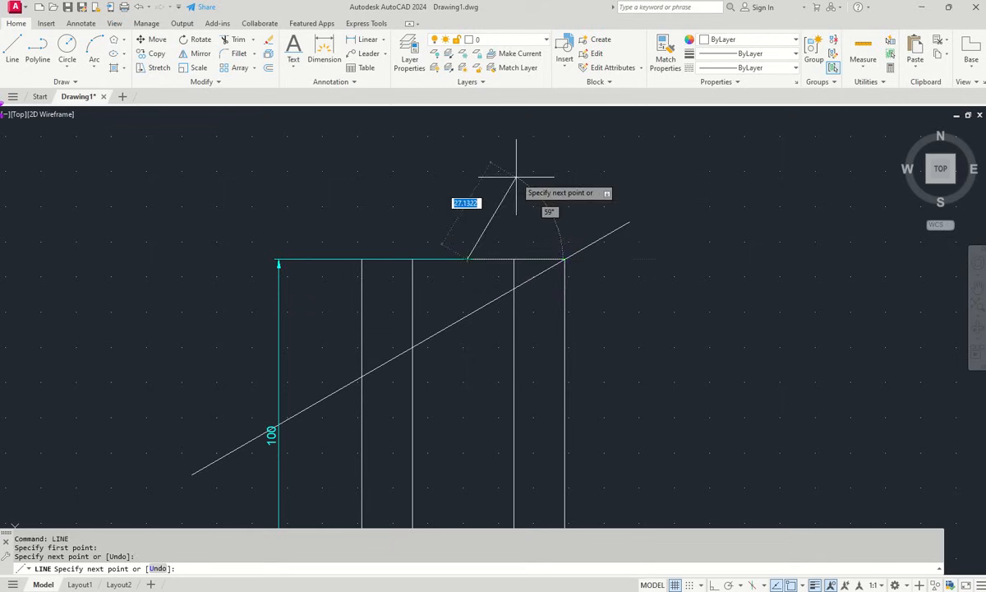
pyautogui.rightClick(485, 222)
pyautogui.click(511, 220)
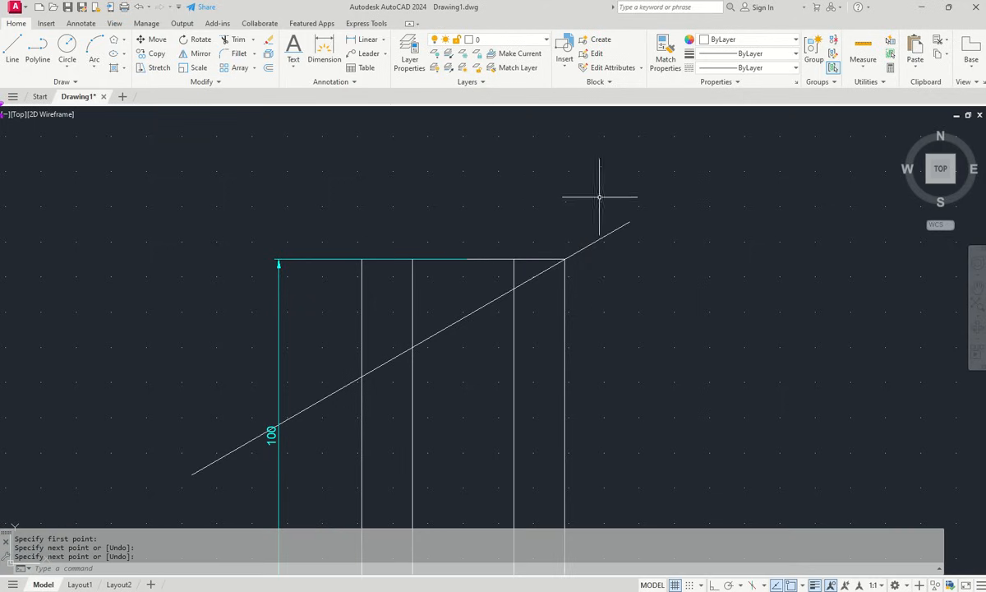
# - Add an angular dimension between the inclined cutting line and the horizontal top edge line, placing its arc just outside the d,4 projector
pyautogui.scroll(3, 529, 242)
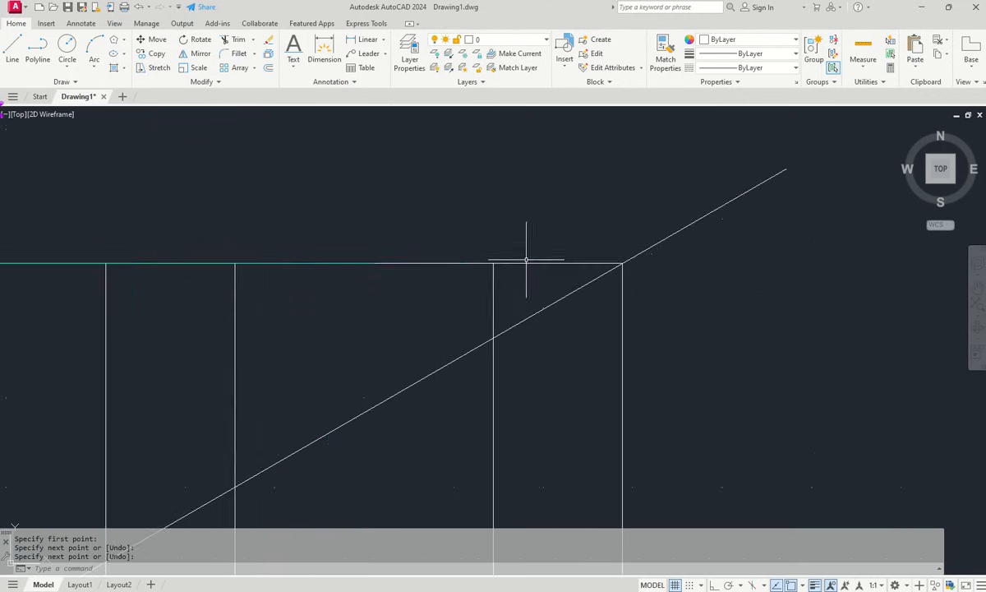
pyautogui.scroll(-5, 523, 237)
pyautogui.scroll(2, 526, 260)
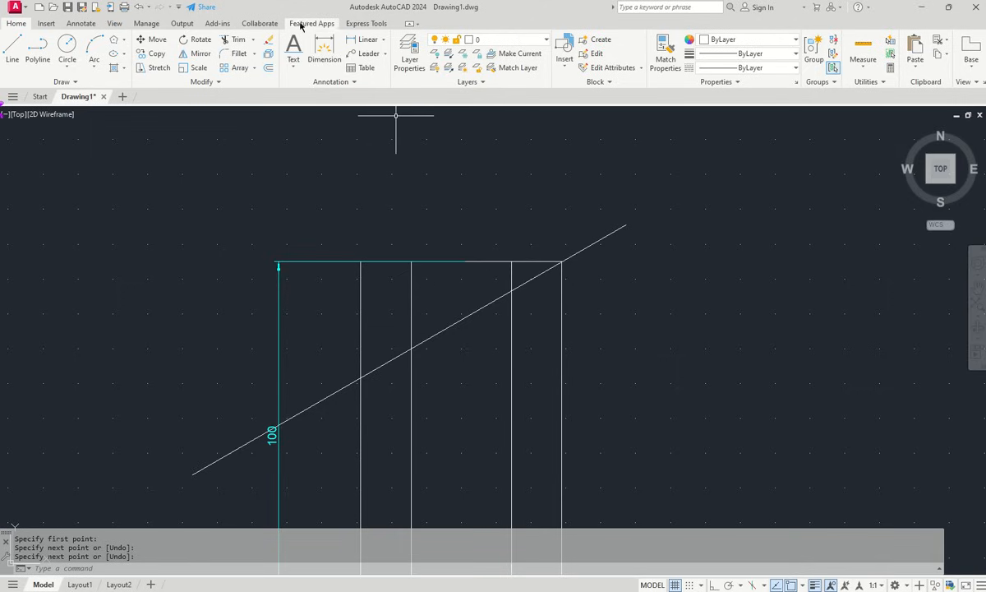
pyautogui.click(380, 41)
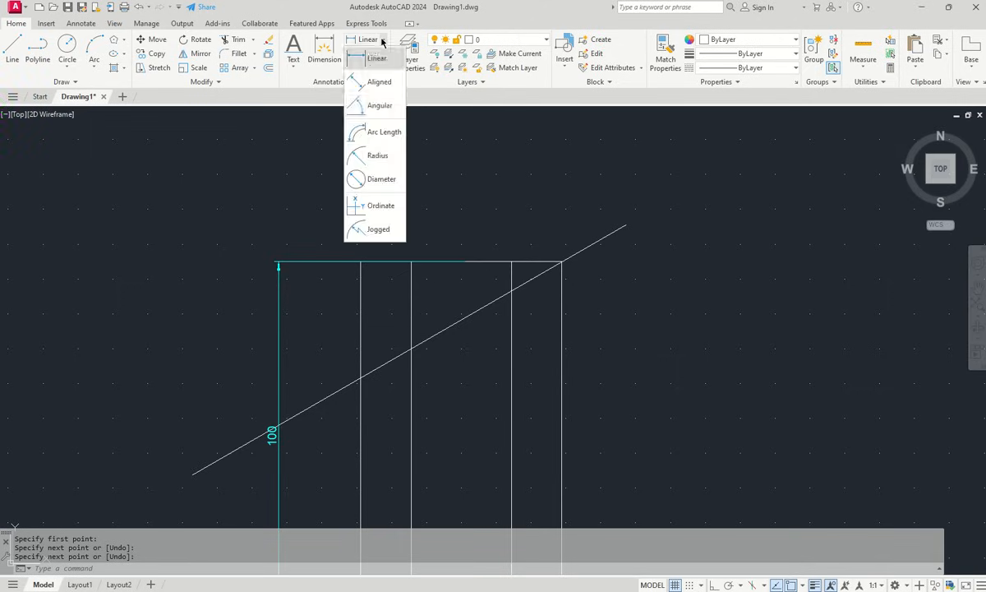
pyautogui.click(375, 104)
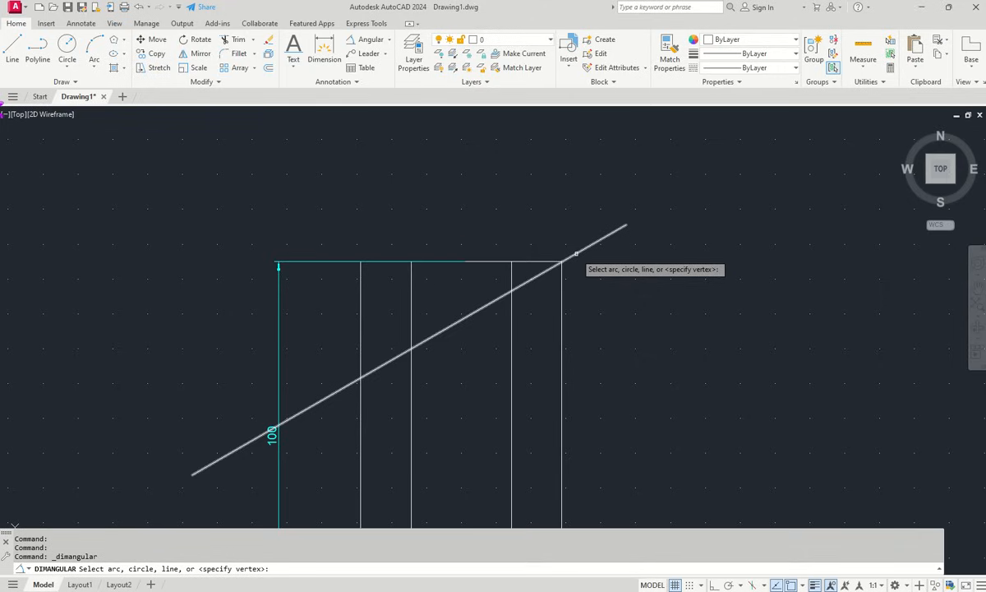
pyautogui.click(575, 253)
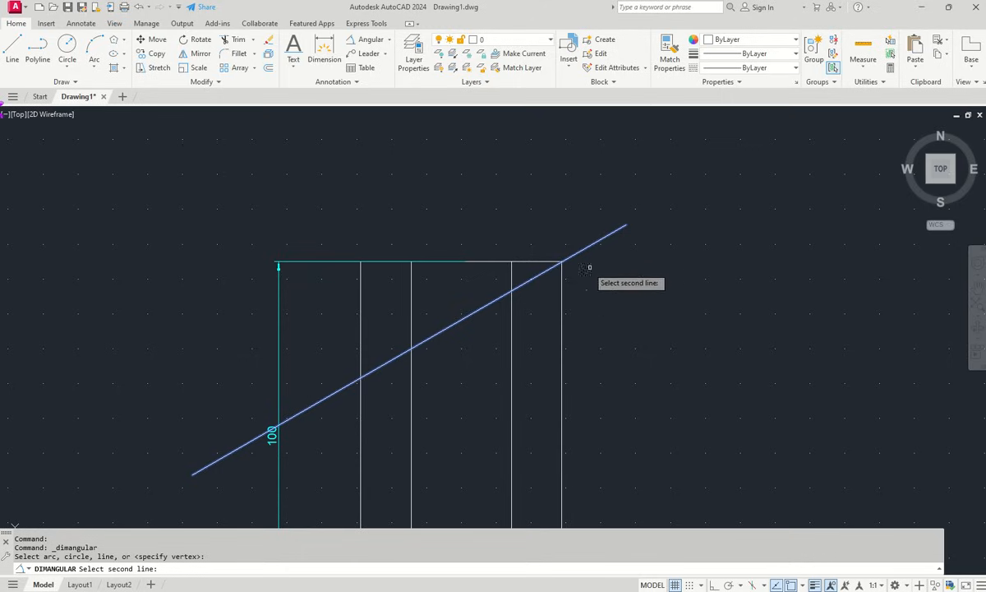
pyautogui.click(530, 261)
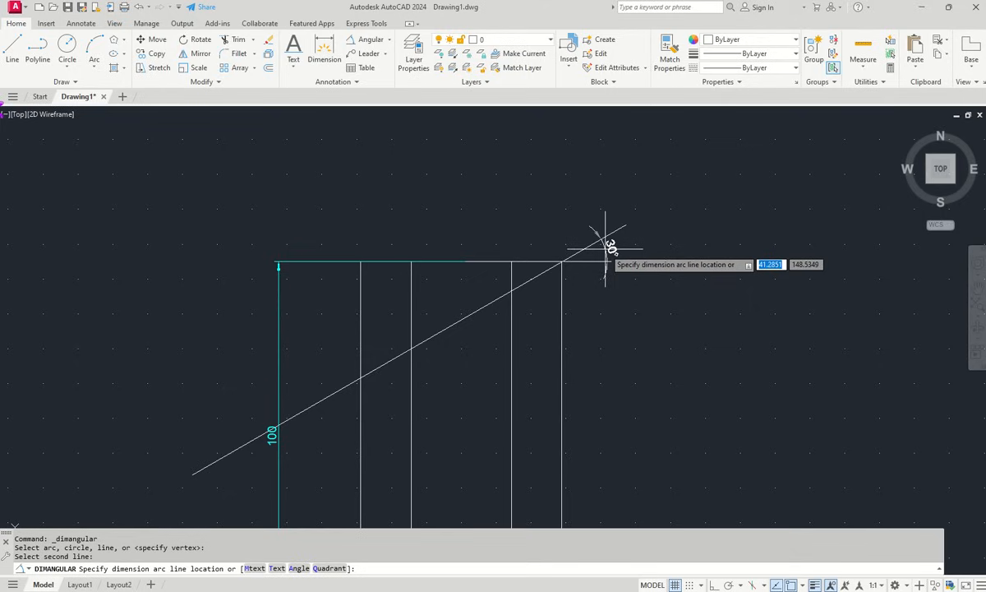
pyautogui.click(606, 247)
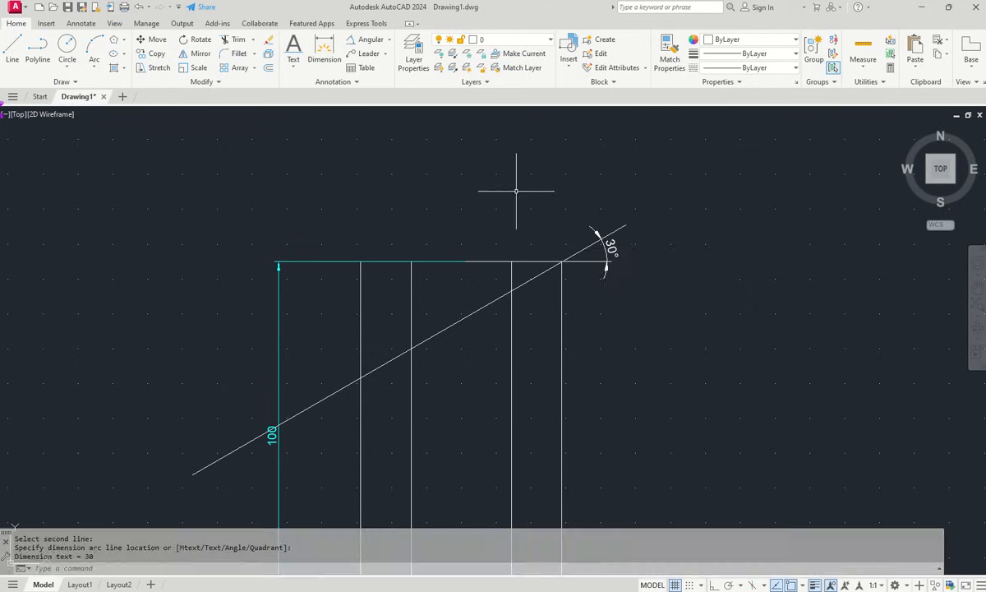
# - Make Centre line the current layer for the new line
pyautogui.scroll(-5, 516, 190)
pyautogui.scroll(1, 513, 193)
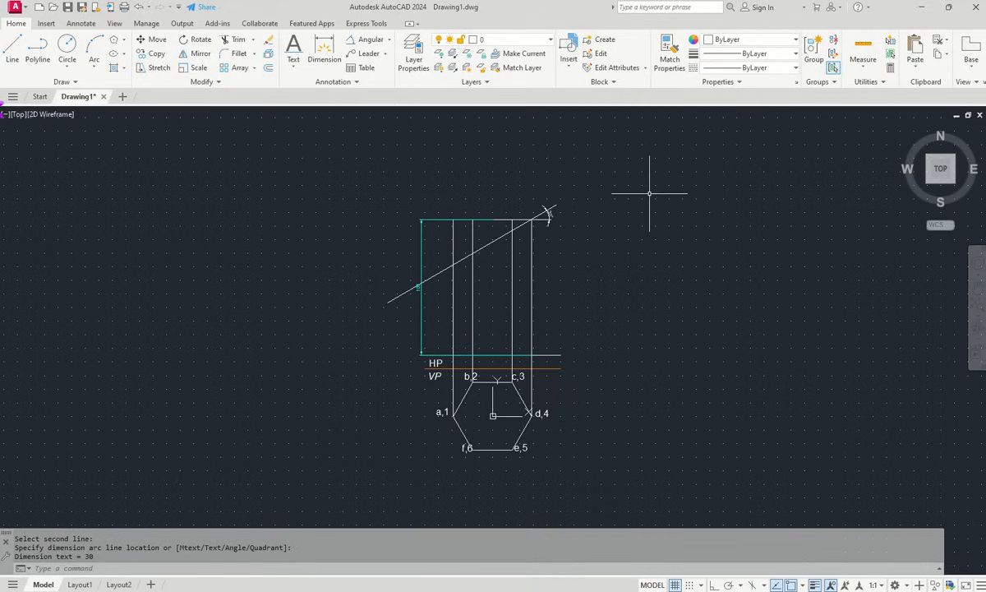
pyautogui.click(13, 48)
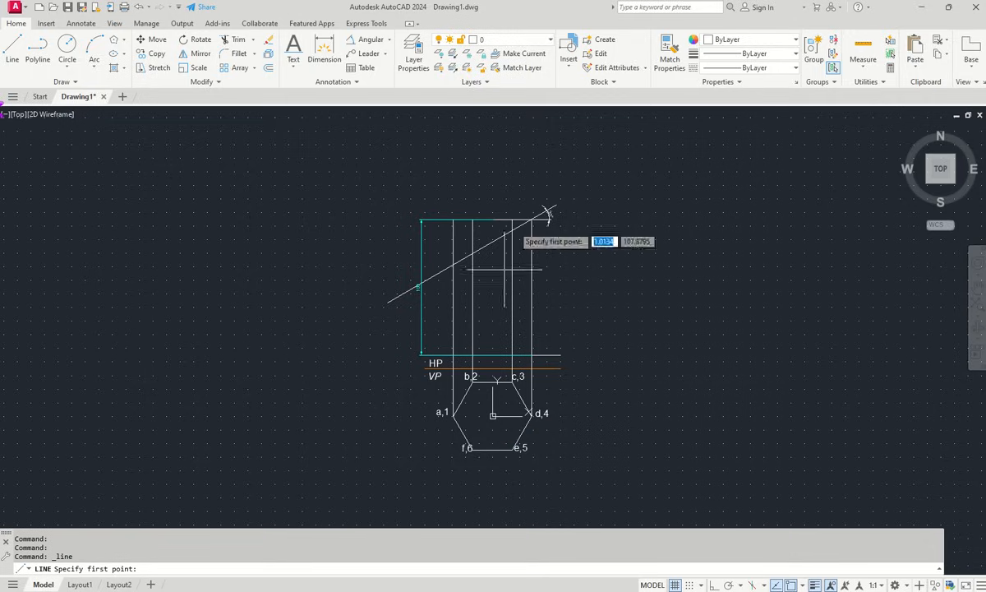
pyautogui.click(550, 41)
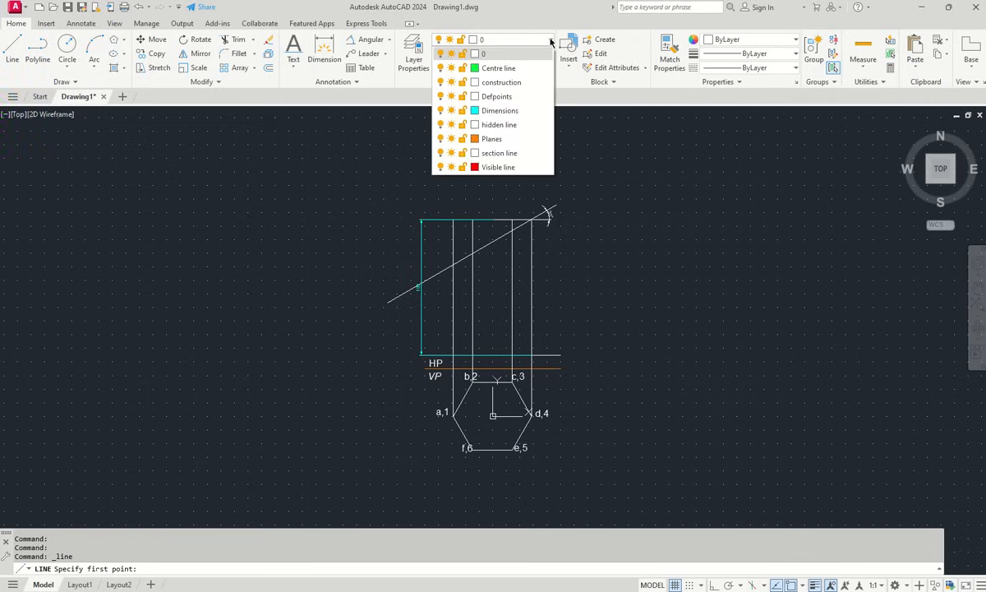
pyautogui.click(503, 68)
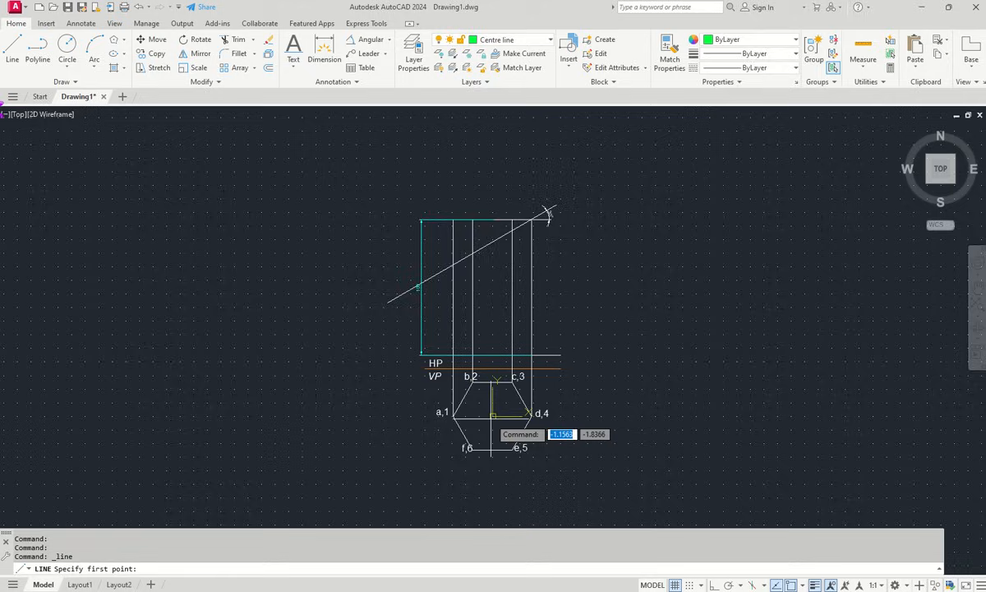
# - Draw a horizontal centre line about 173 units long through the hexagon's centre, extending beyond a,1 and d,4, with Ortho on
pyautogui.scroll(4, 493, 415)
pyautogui.scroll(-2, 491, 415)
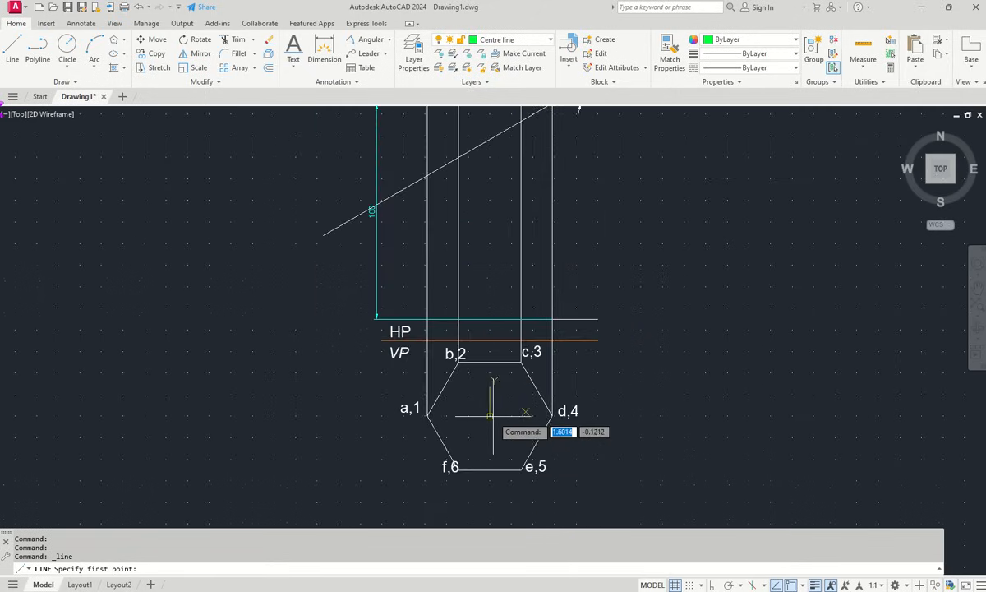
pyautogui.scroll(2, 479, 503)
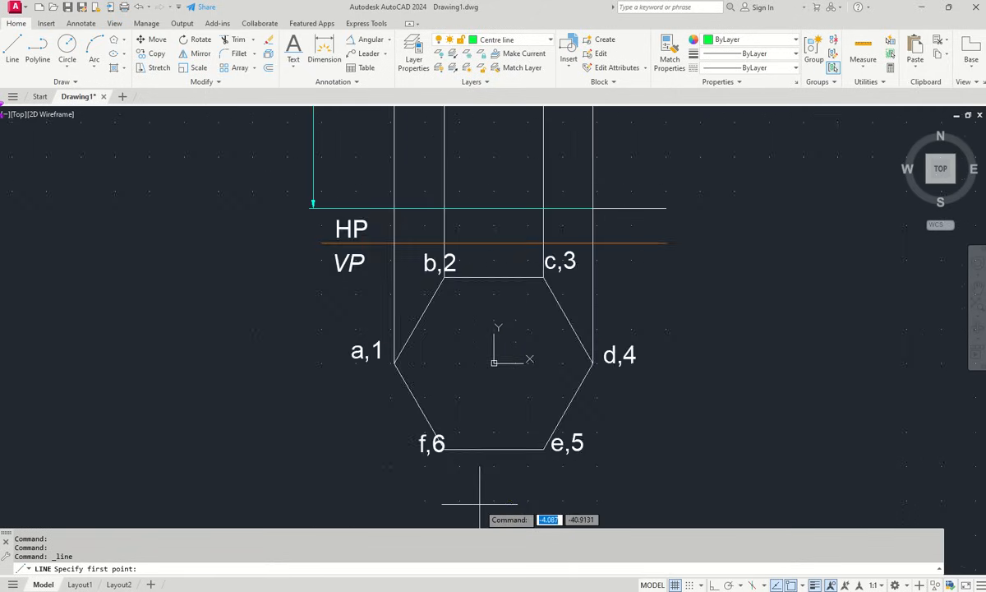
pyautogui.scroll(-2, 480, 502)
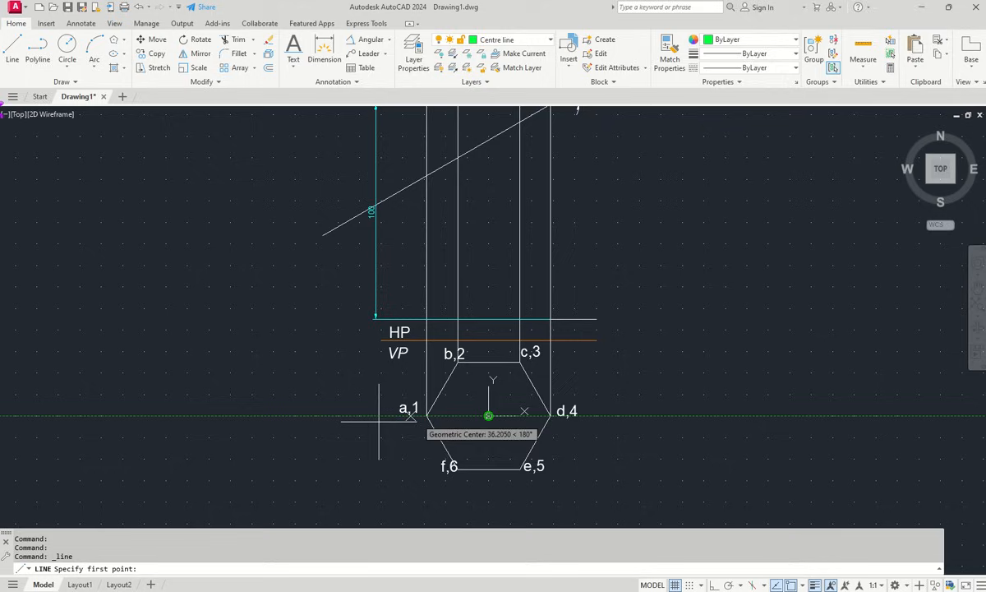
pyautogui.click(294, 416)
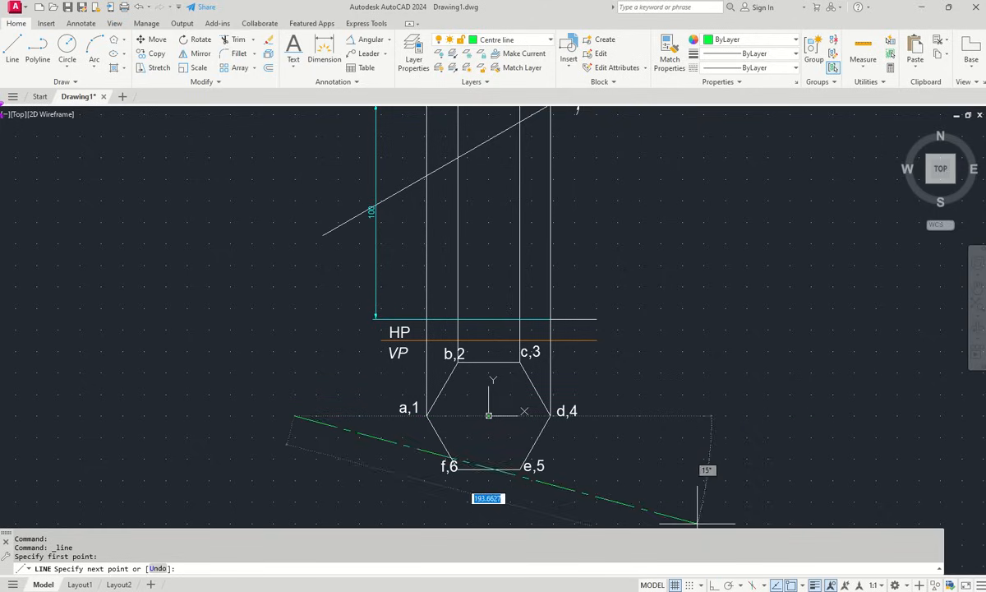
pyautogui.click(714, 585)
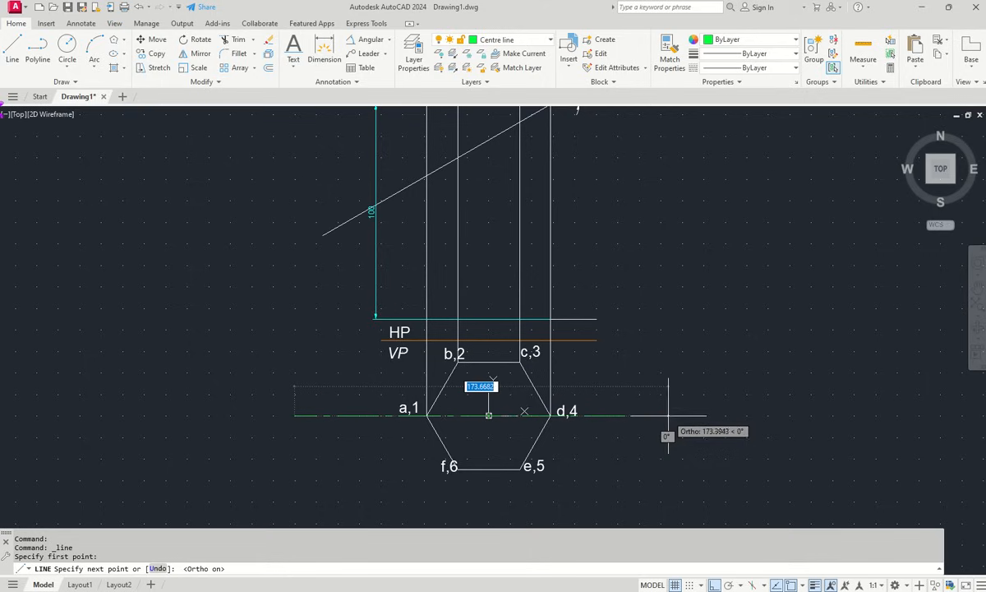
pyautogui.click(666, 416)
pyautogui.rightClick(658, 437)
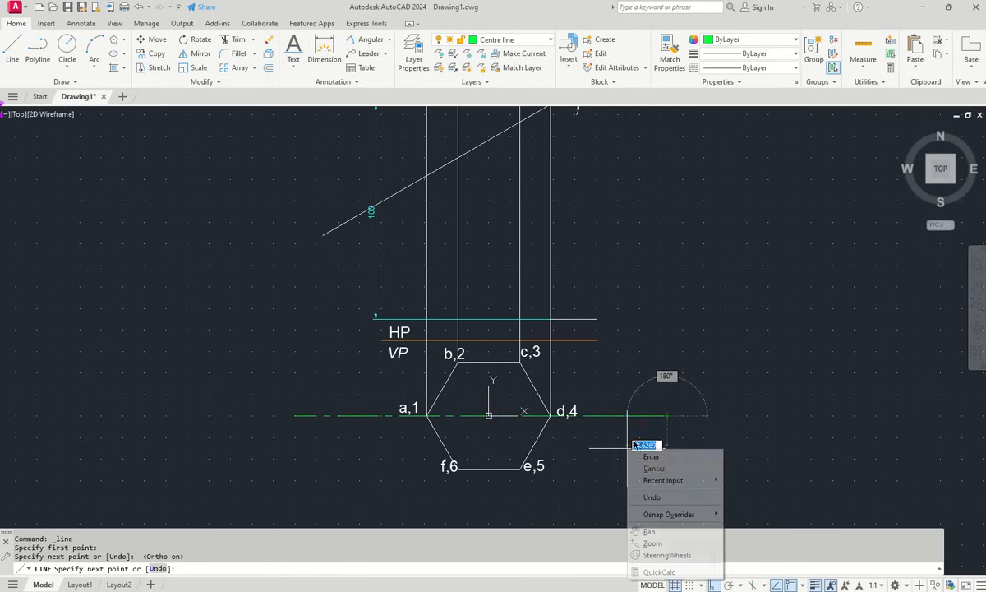
pyautogui.click(651, 456)
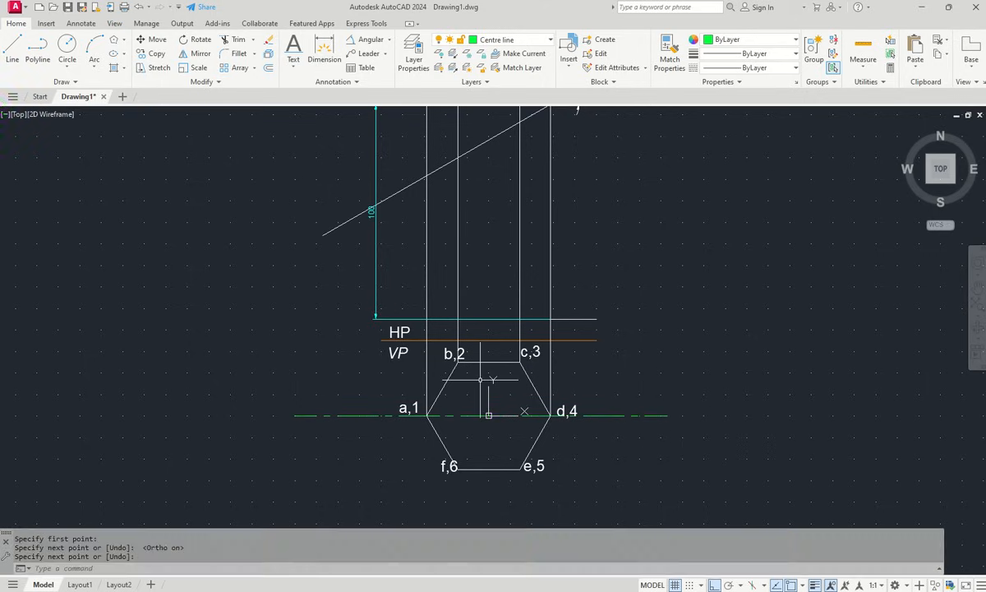
# - Draw a vertical centre line about 197 units long through the hexagon's centre, from just below its lower edge to above the front view
pyautogui.scroll(2, 509, 493)
pyautogui.scroll(-4, 510, 493)
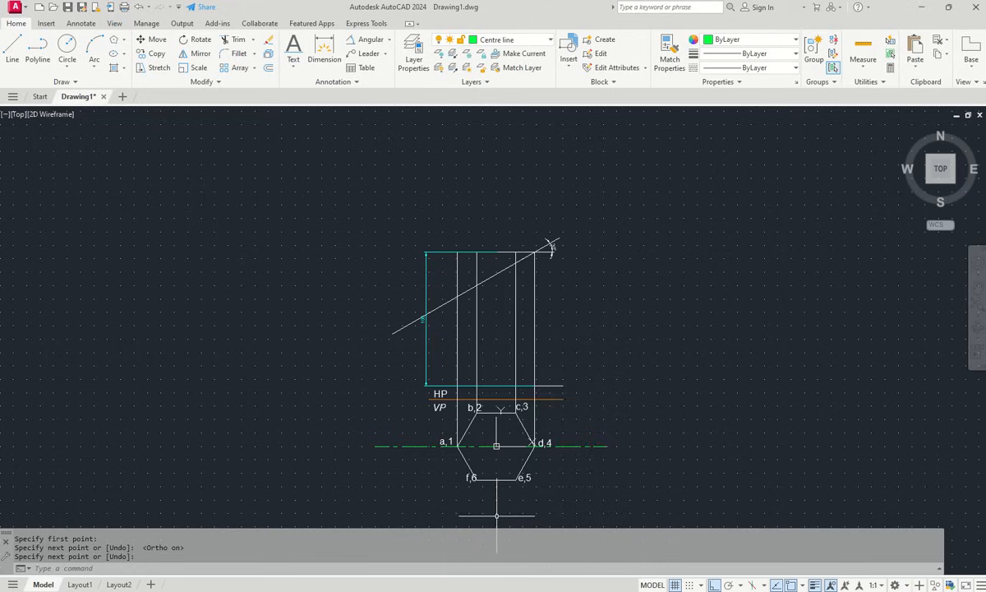
pyautogui.rightClick(497, 298)
pyautogui.click(530, 305)
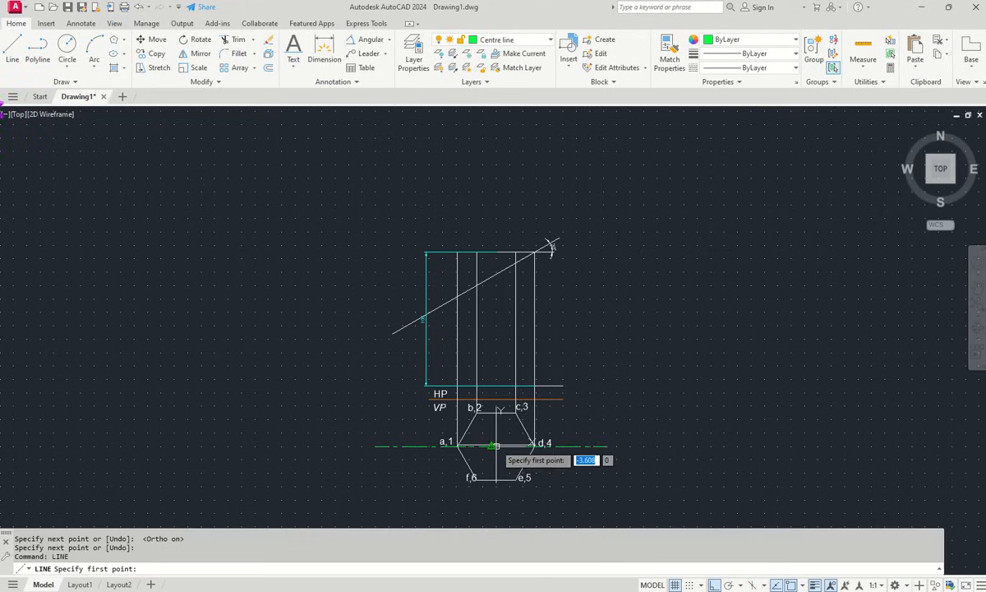
pyautogui.scroll(5, 493, 446)
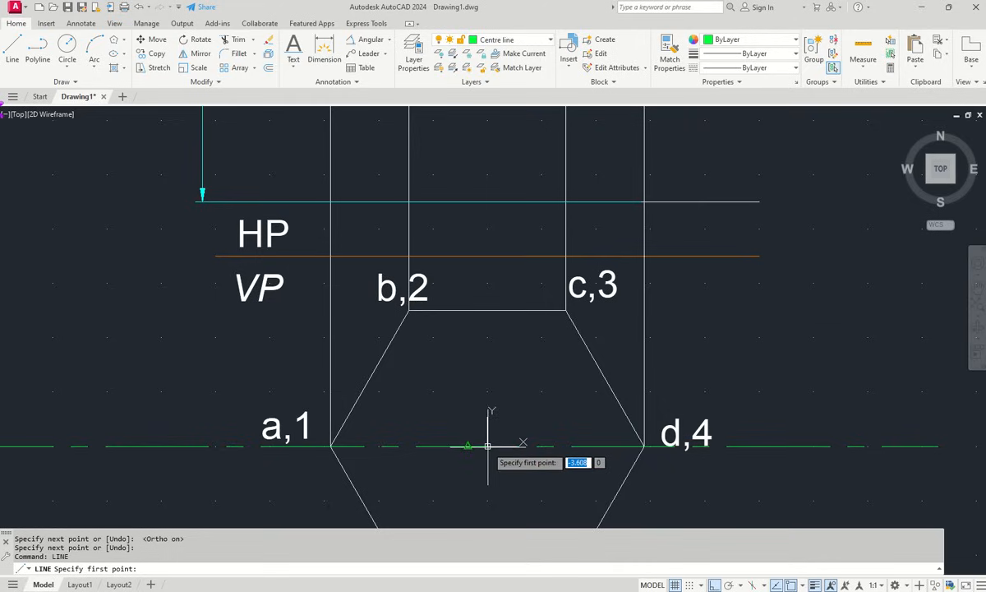
pyautogui.scroll(5, 477, 434)
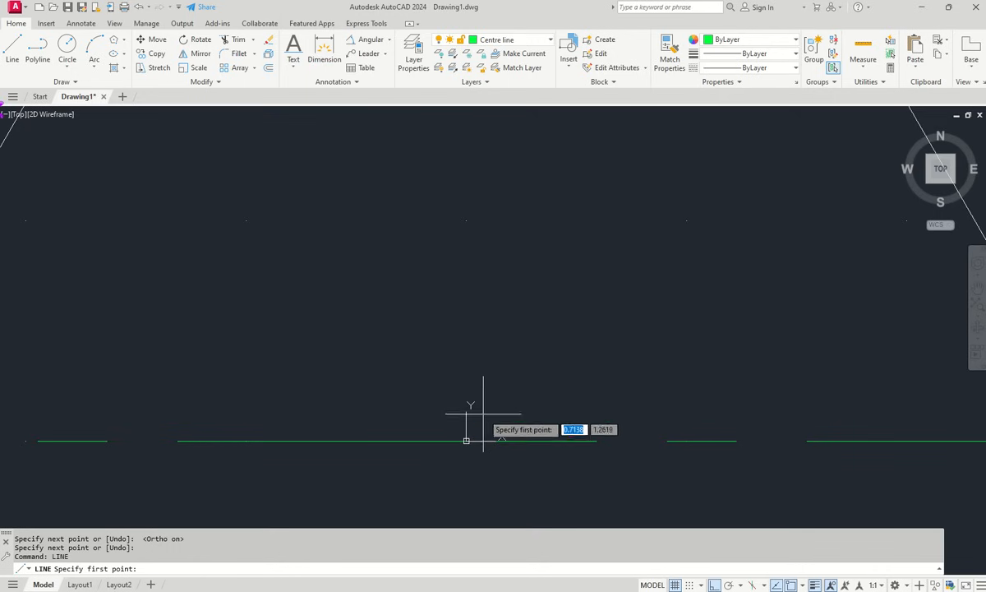
pyautogui.scroll(-4, 469, 433)
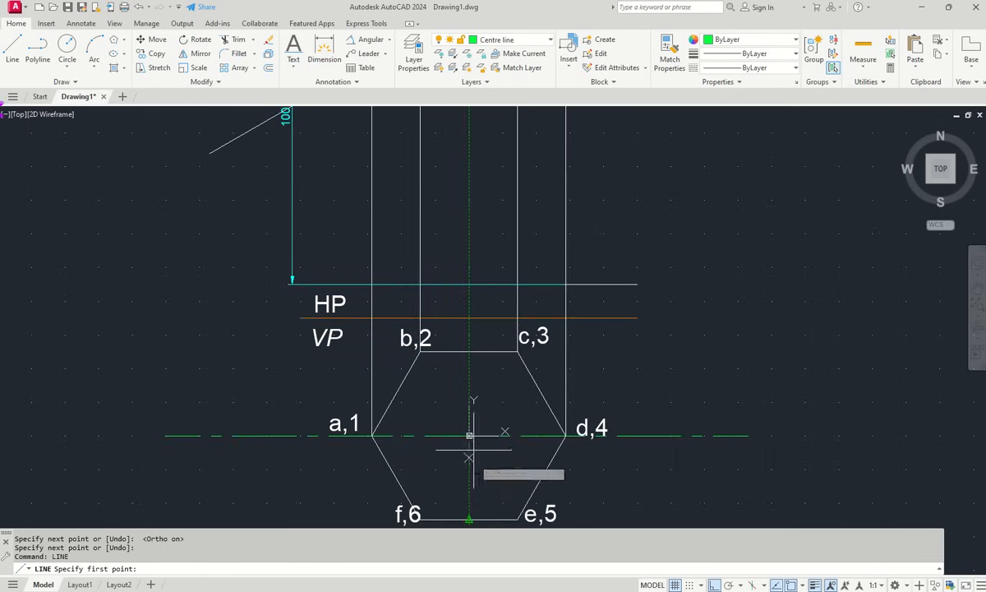
pyautogui.scroll(-2, 465, 509)
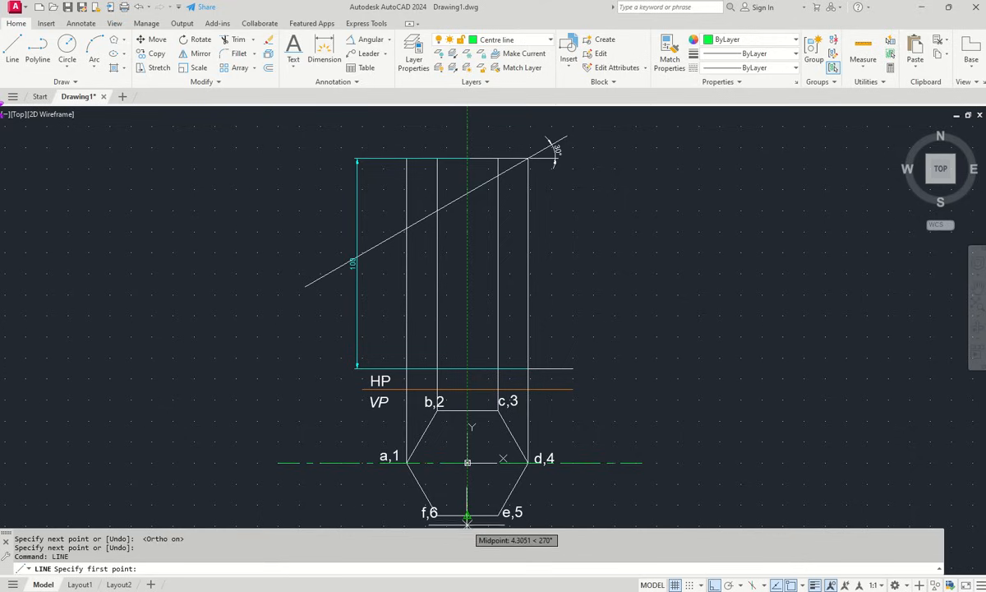
pyautogui.click(467, 517)
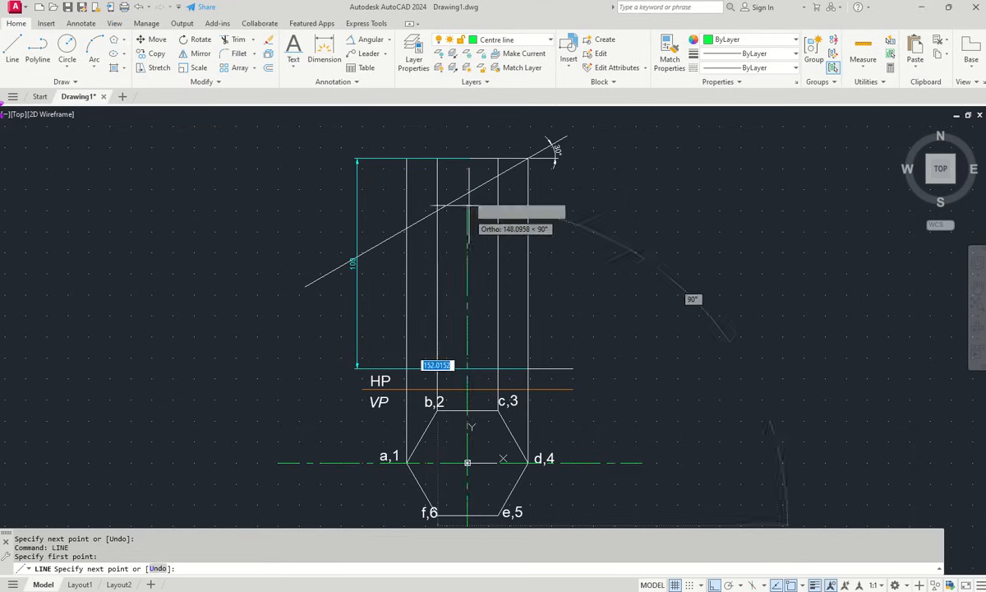
pyautogui.click(466, 108)
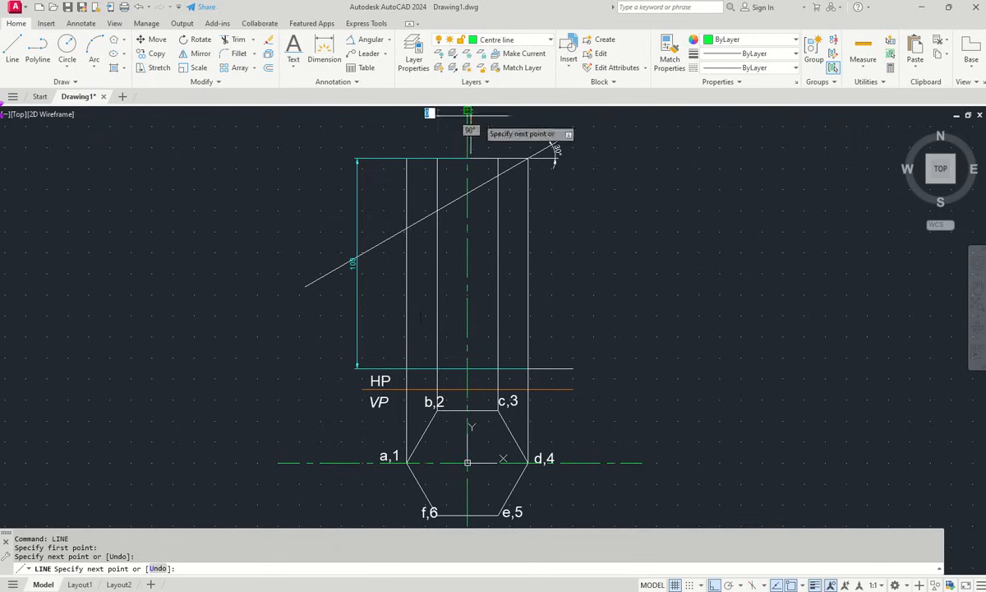
pyautogui.rightClick(515, 130)
pyautogui.click(539, 138)
pyautogui.scroll(-3, 506, 209)
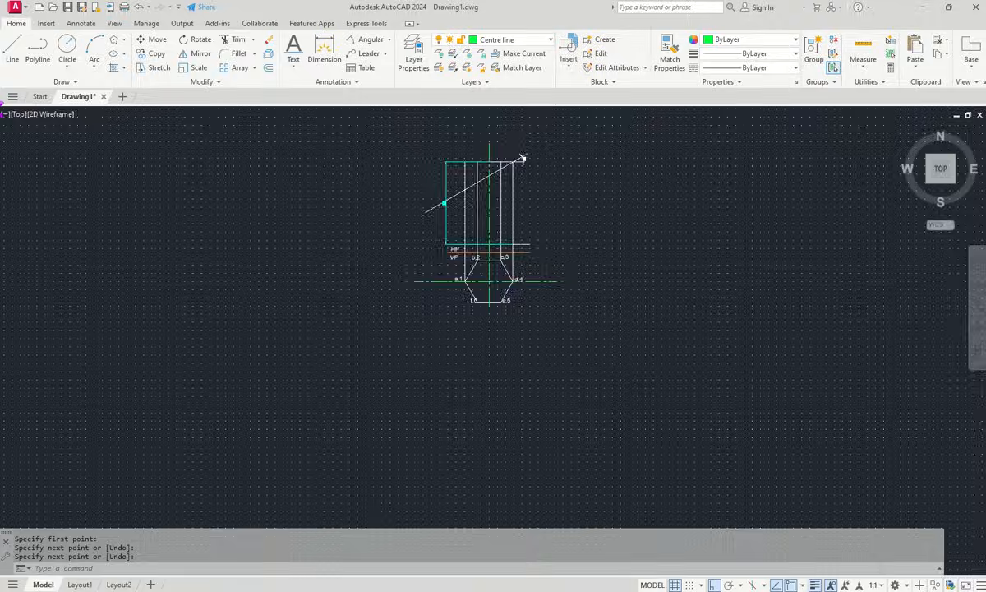
# - Stretch the lower end of the vertical centre line straight down, further below the hexagon's f,6–e,5 edge
pyautogui.scroll(5, 493, 213)
pyautogui.scroll(4, 511, 247)
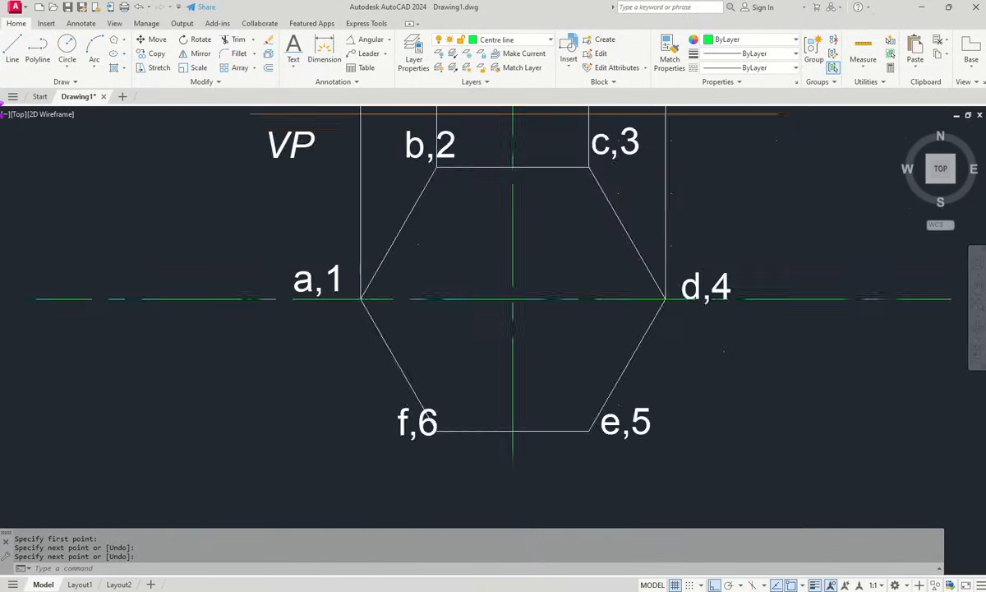
pyautogui.scroll(-4, 511, 403)
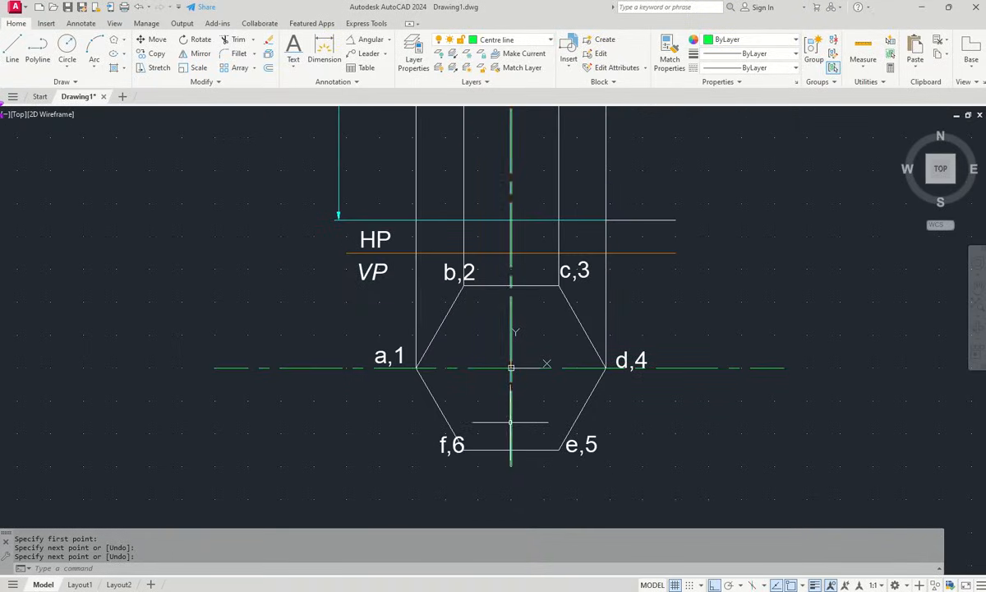
pyautogui.click(510, 460)
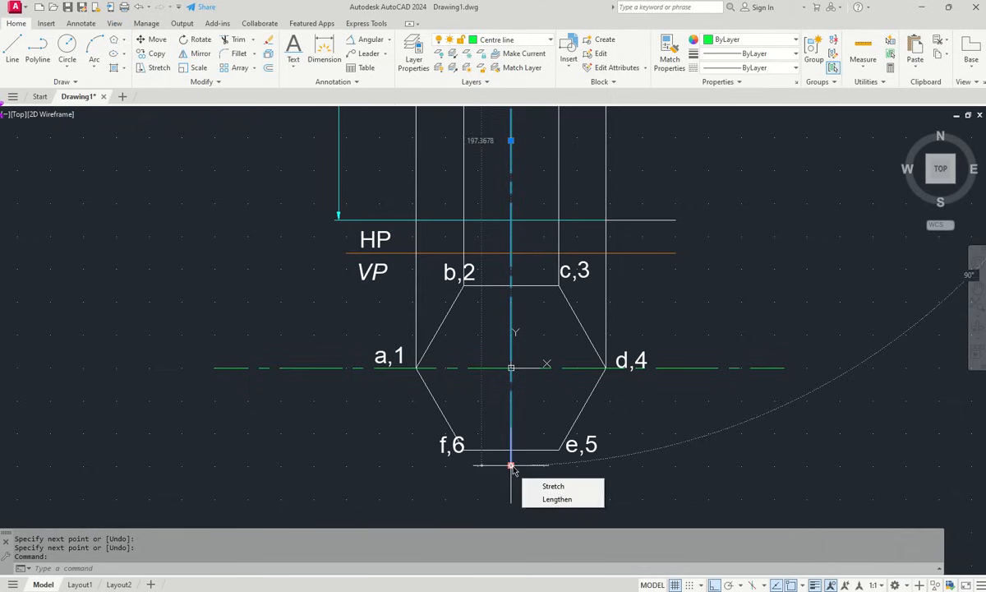
pyautogui.moveTo(511, 466)
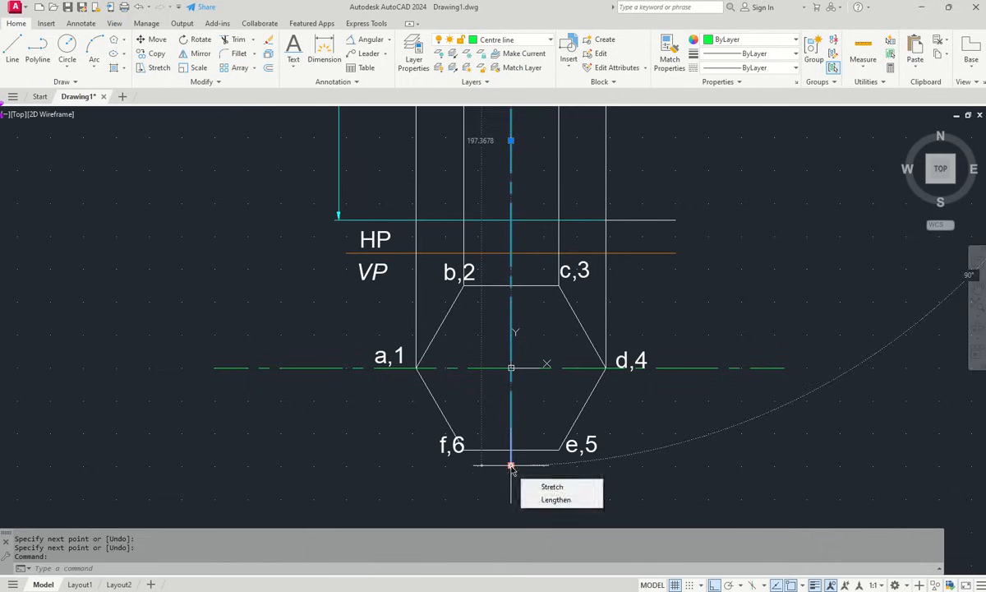
pyautogui.click(511, 465)
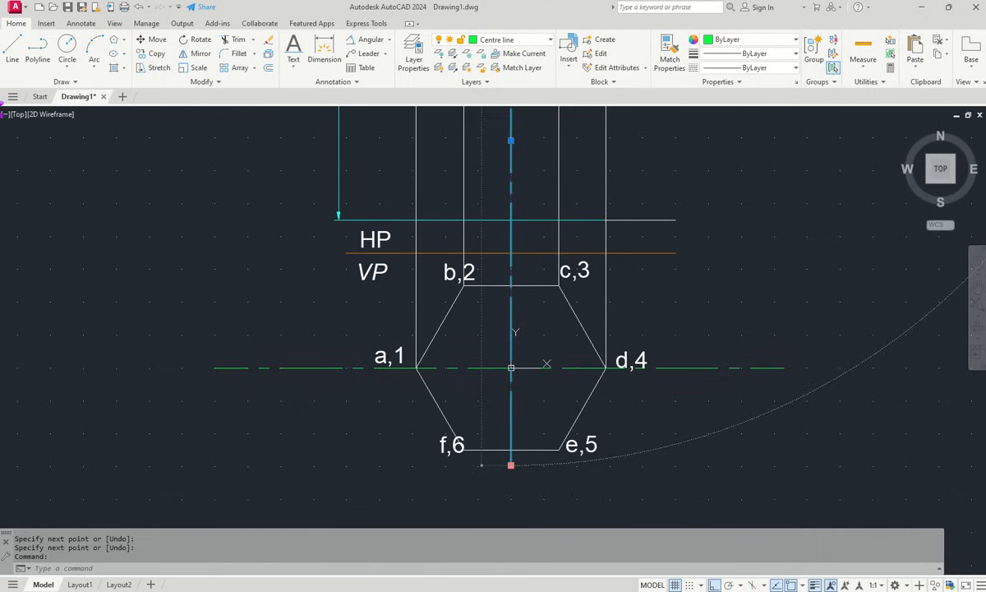
pyautogui.click(511, 519)
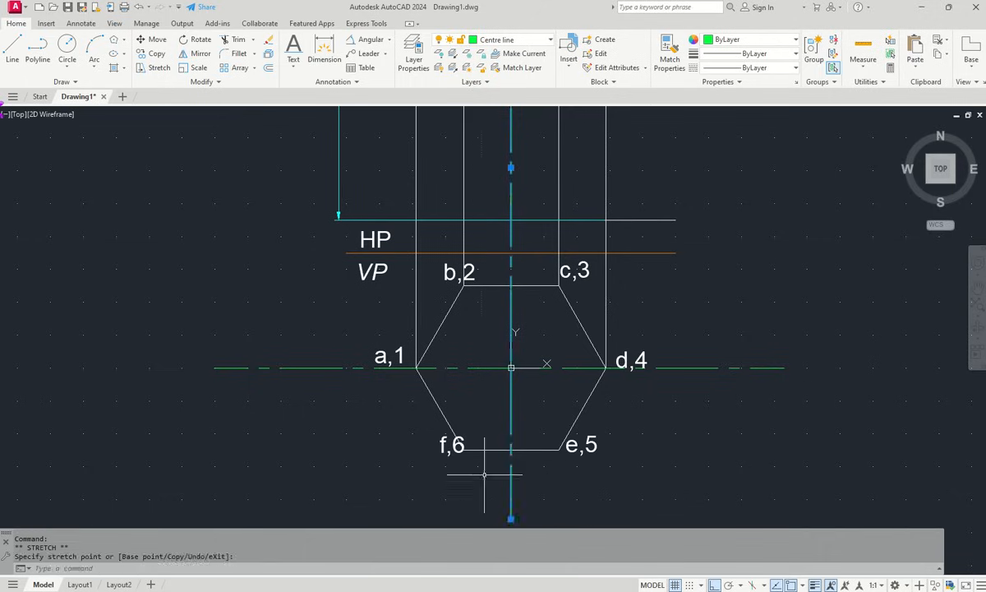
pyautogui.scroll(-4, 435, 471)
pyautogui.scroll(2, 541, 236)
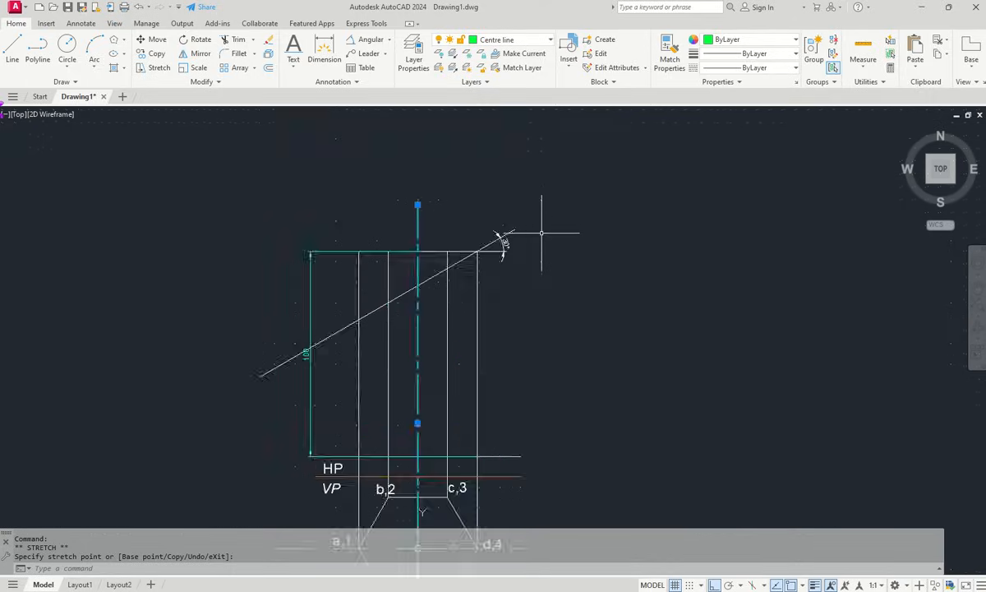
pyautogui.scroll(-2, 541, 234)
pyautogui.scroll(2, 556, 279)
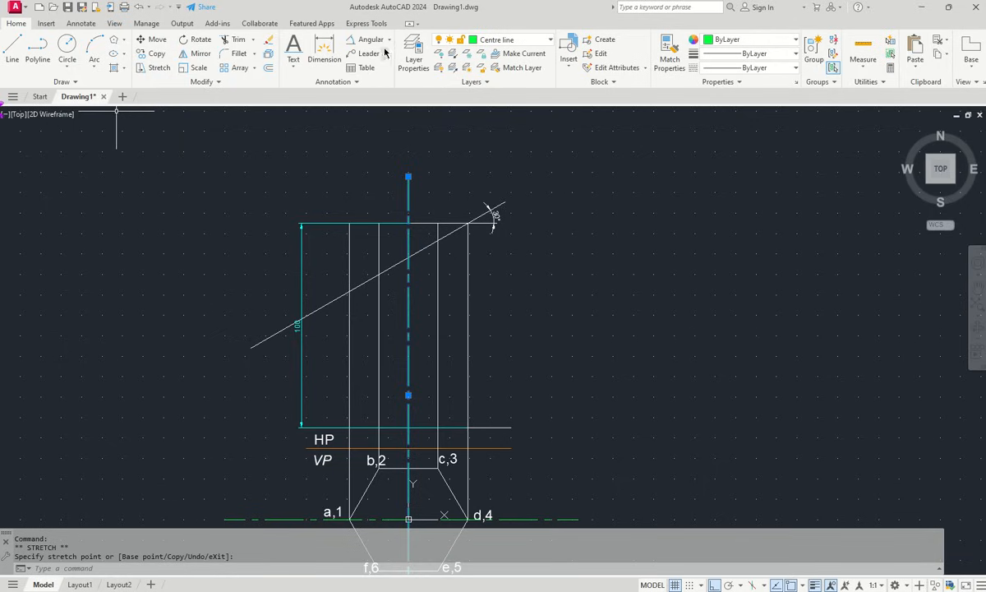
pyautogui.click(246, 40)
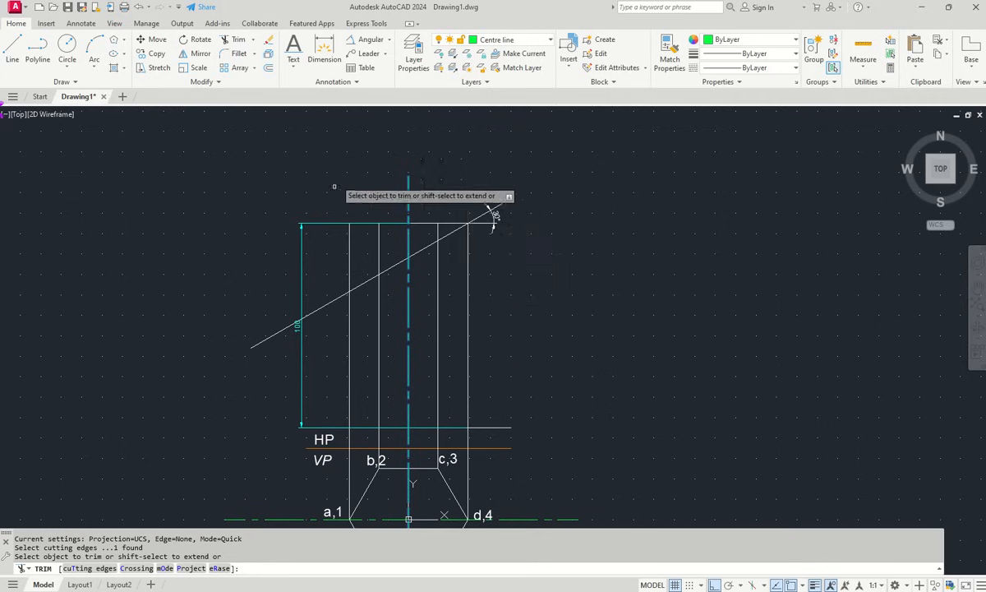
pyautogui.rightClick(468, 175)
pyautogui.click(471, 181)
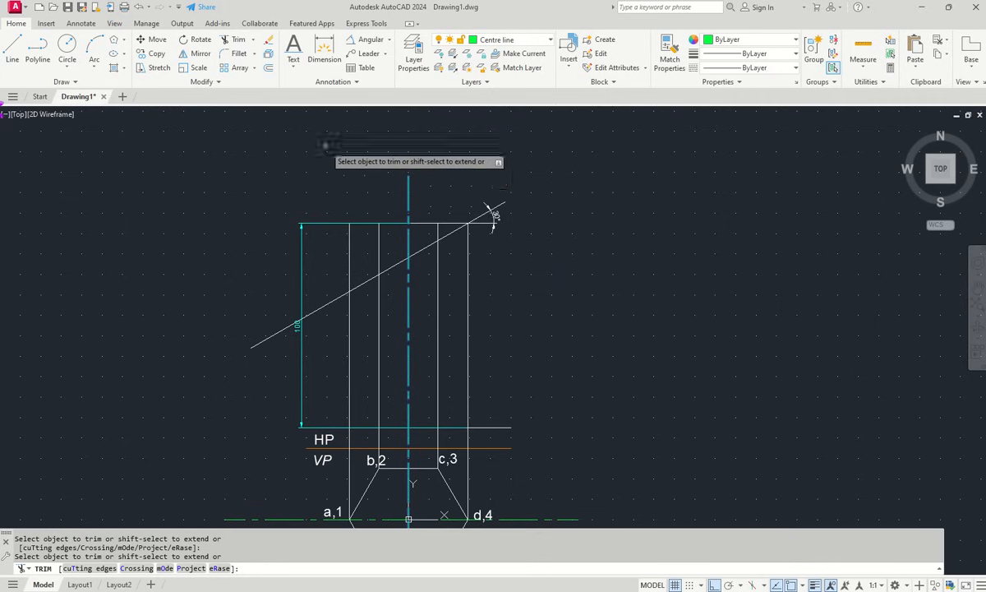
pyautogui.scroll(-2, 432, 187)
pyautogui.scroll(4, 366, 171)
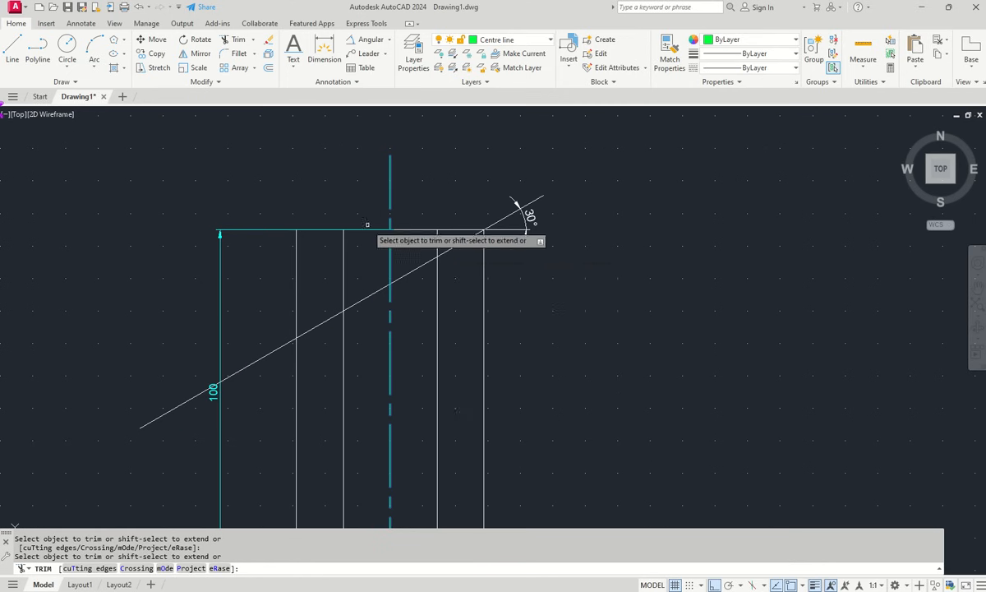
pyautogui.scroll(-3, 362, 261)
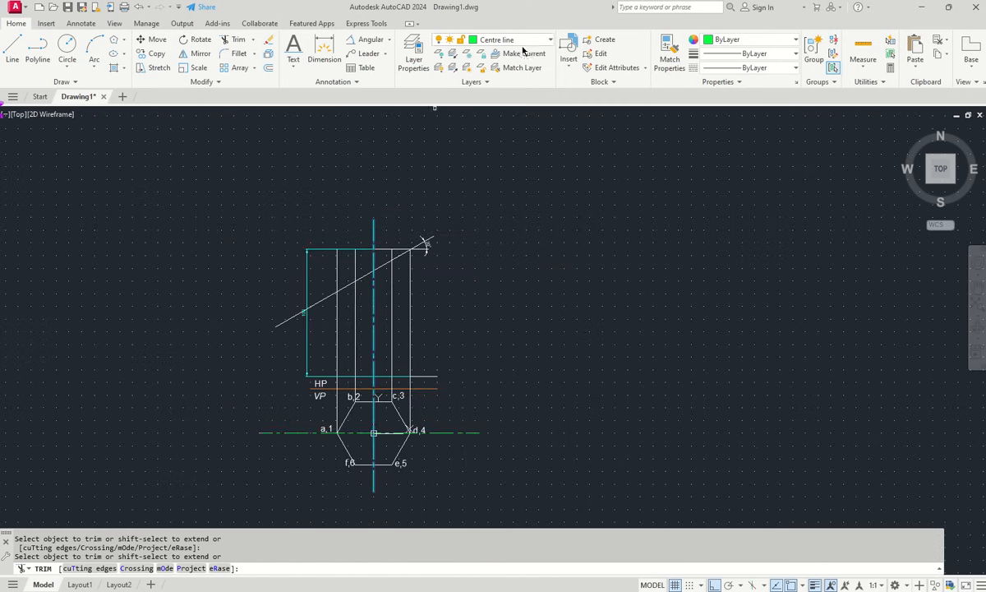
pyautogui.click(551, 40)
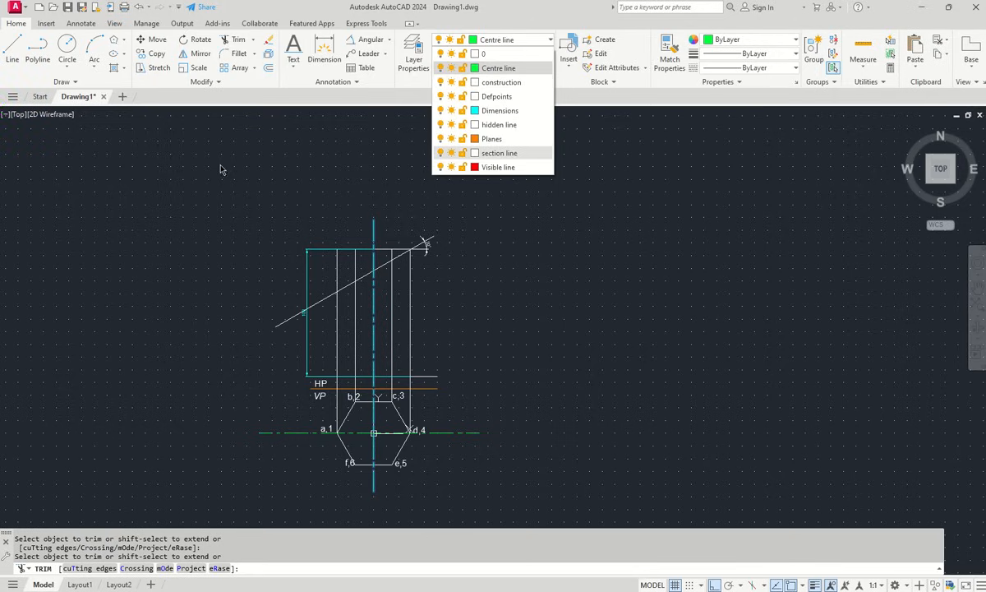
pyautogui.press('Escape')
pyautogui.press('Escape')
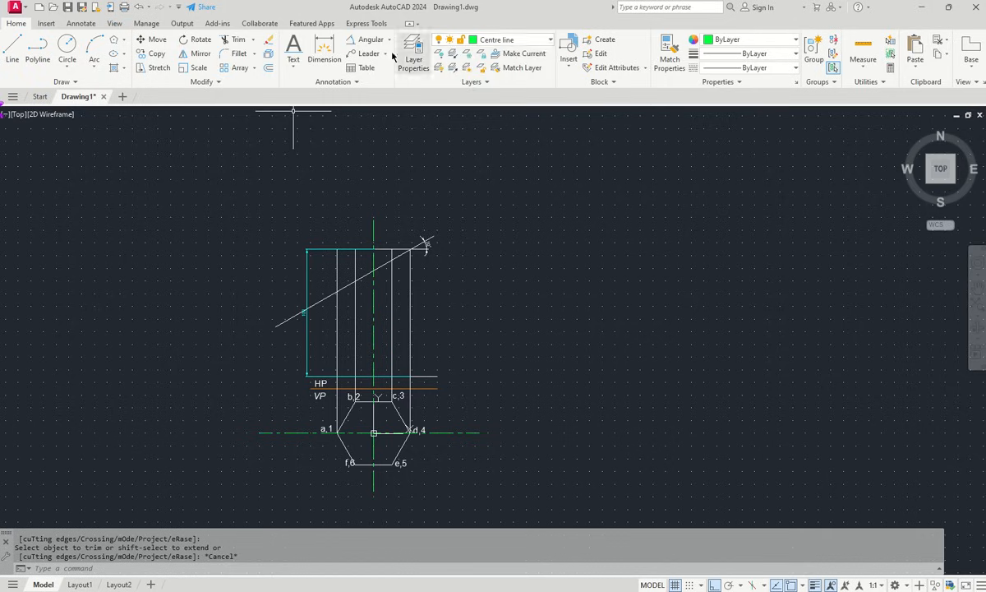
# - Make Visible line the current layer and move the top-view hexagon onto the Visible line layer
pyautogui.click(551, 40)
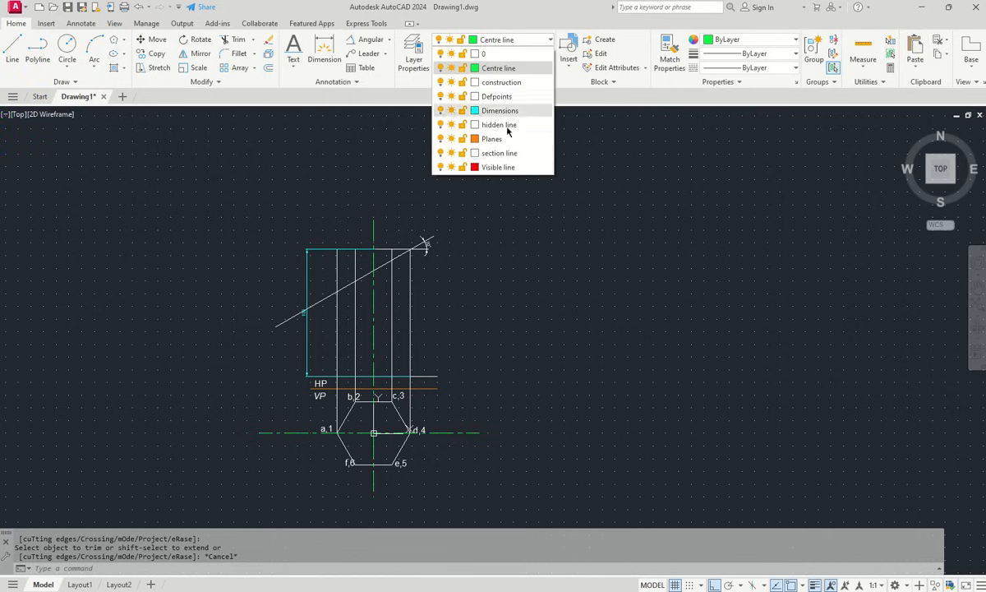
pyautogui.click(495, 168)
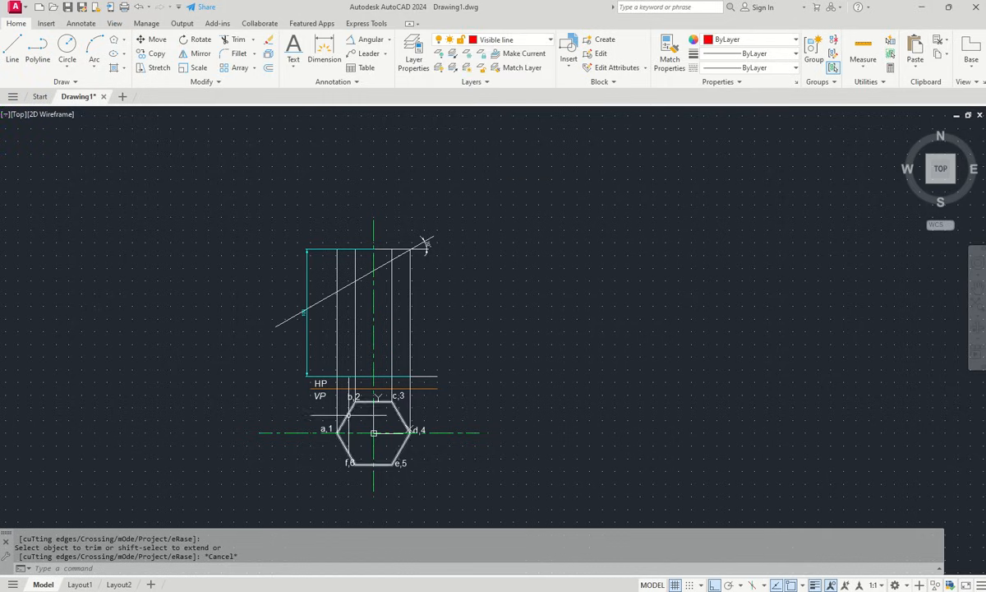
pyautogui.click(349, 415)
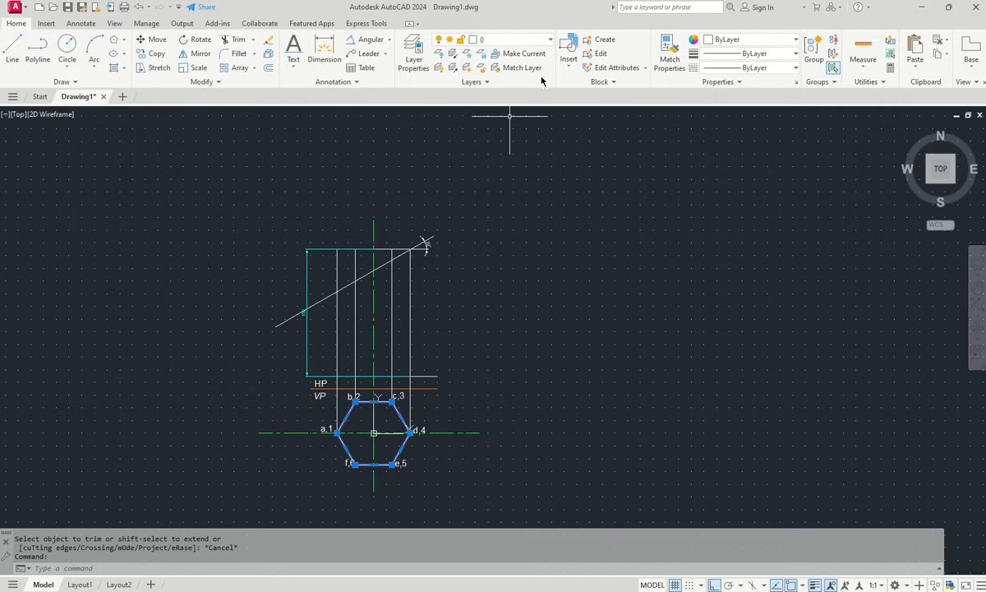
pyautogui.click(551, 40)
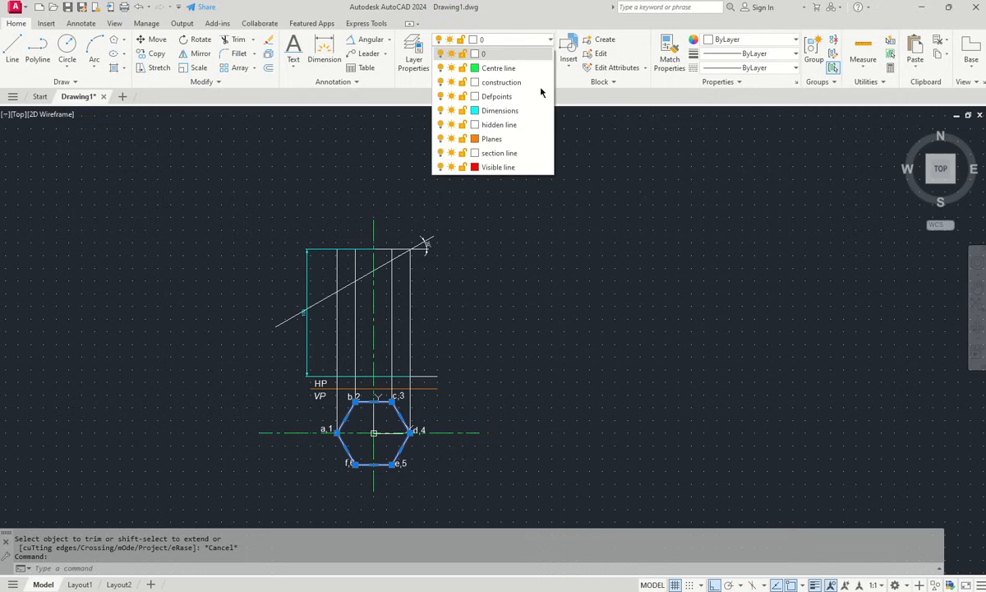
pyautogui.click(480, 166)
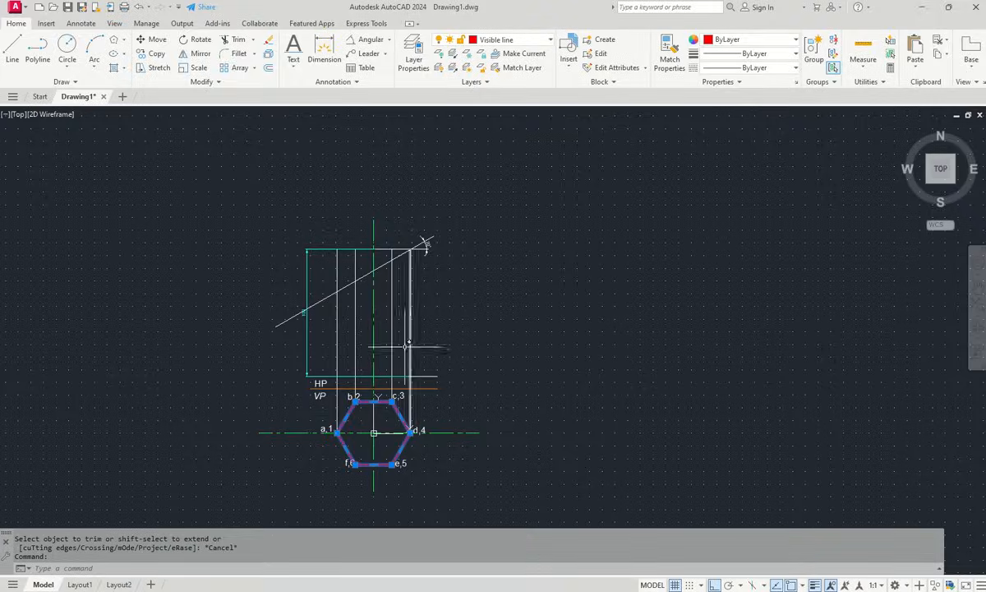
pyautogui.scroll(4, 358, 408)
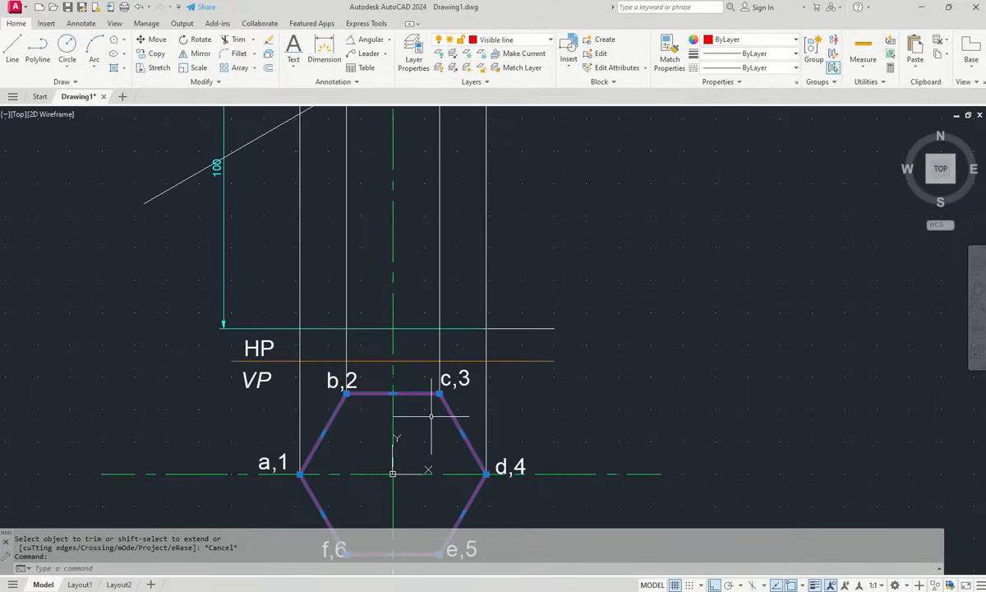
pyautogui.press('Escape')
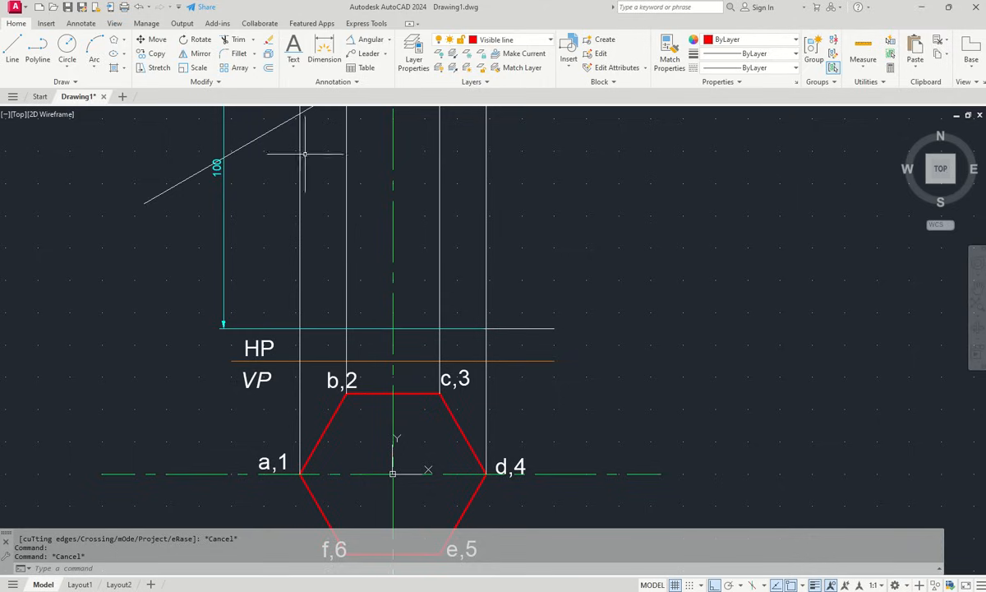
# - Move the front view's horizontal base line above HP onto the Visible line layer
pyautogui.click(517, 327)
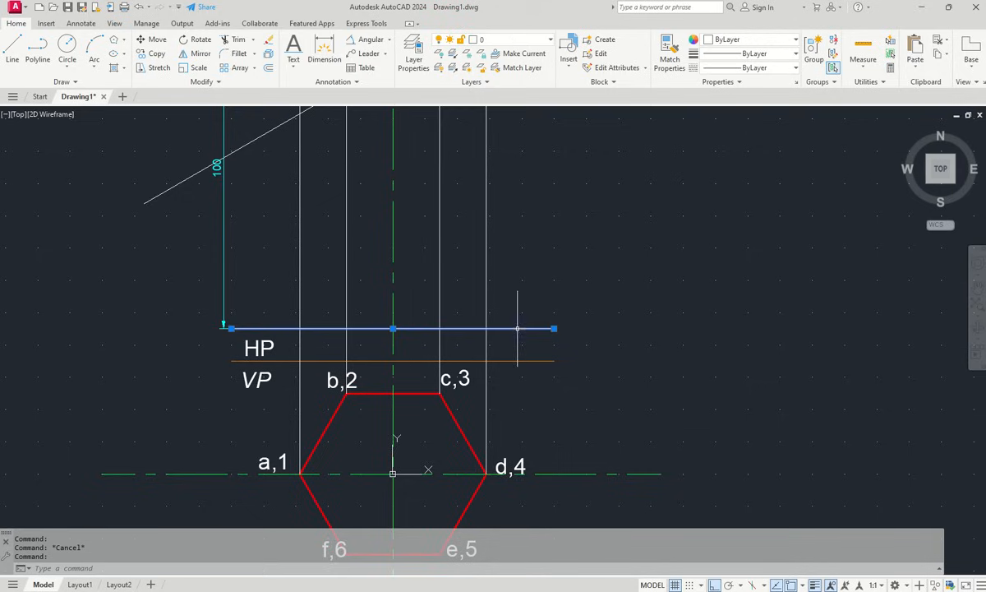
pyautogui.click(550, 42)
pyautogui.click(485, 164)
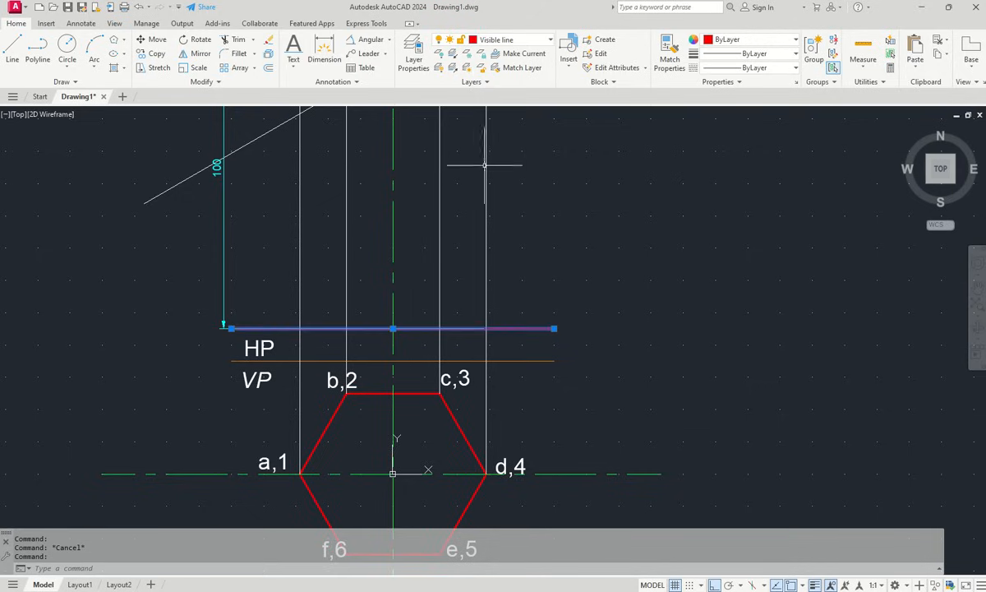
# - Try to trim the overhanging end of the front view's base line beyond the d,4 projector, and undo it
pyautogui.rightClick(180, 254)
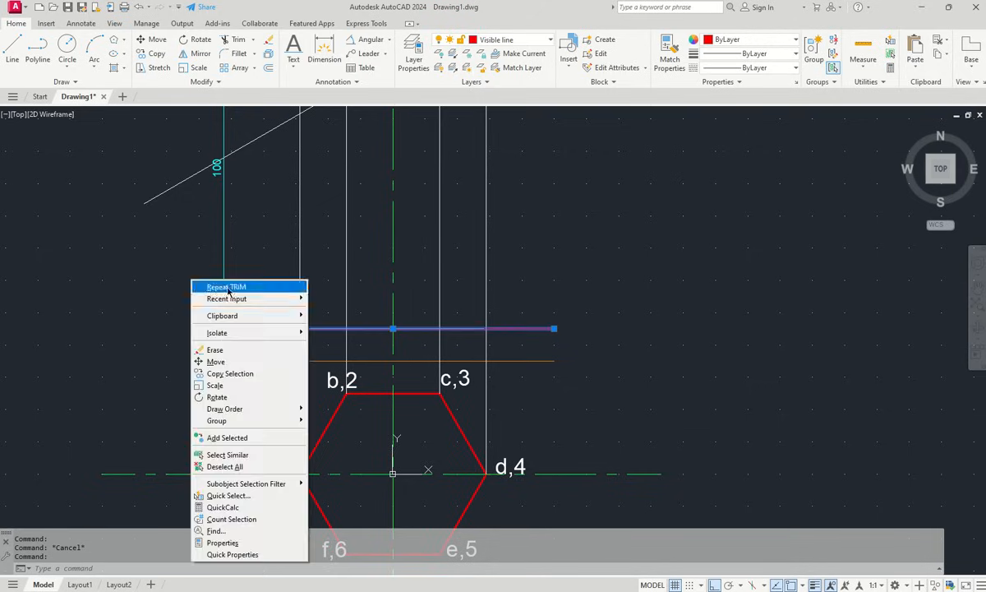
pyautogui.click(215, 272)
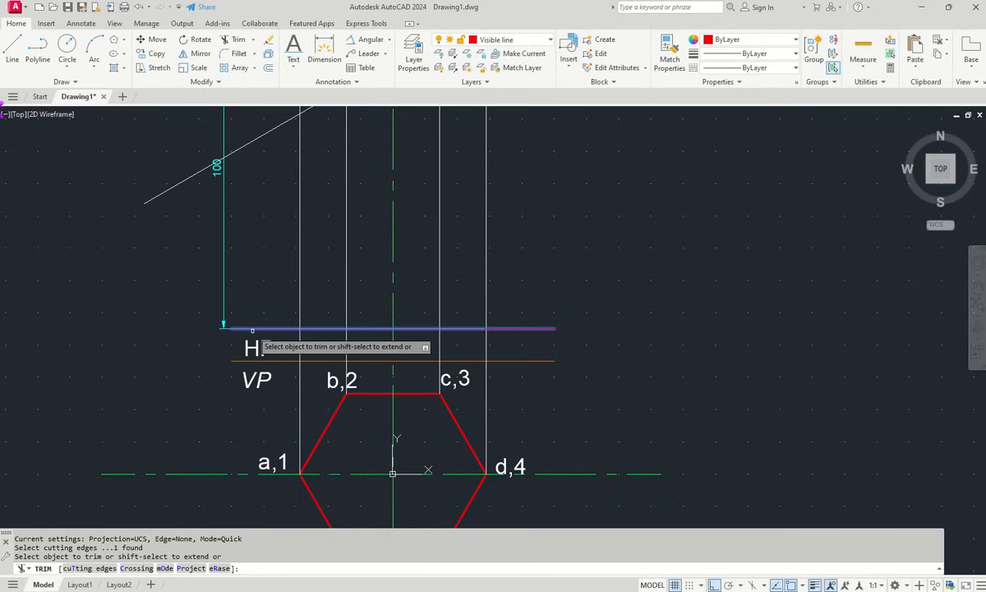
pyautogui.click(516, 328)
pyautogui.scroll(5, 372, 340)
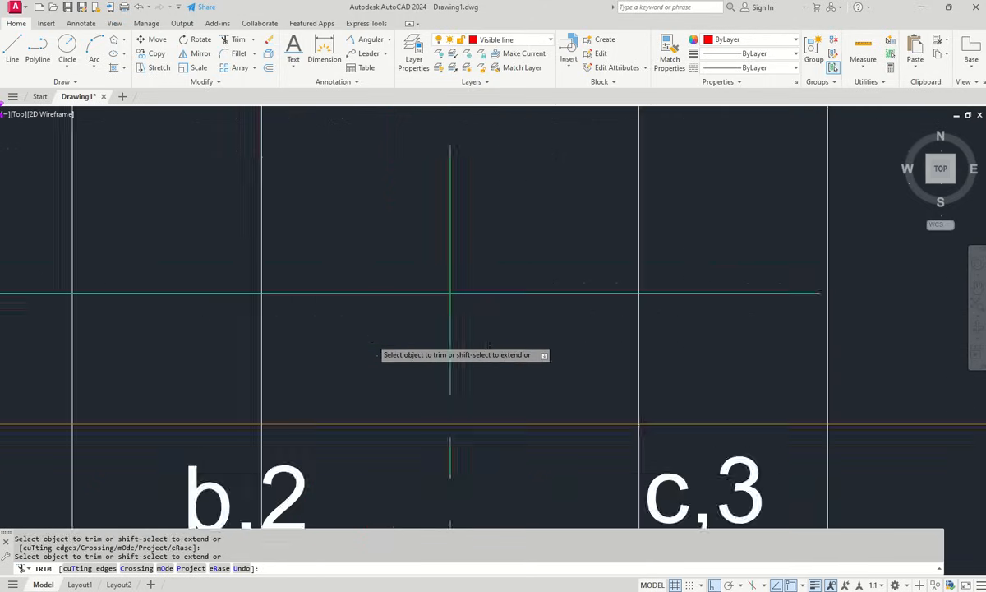
pyautogui.scroll(-3, 371, 338)
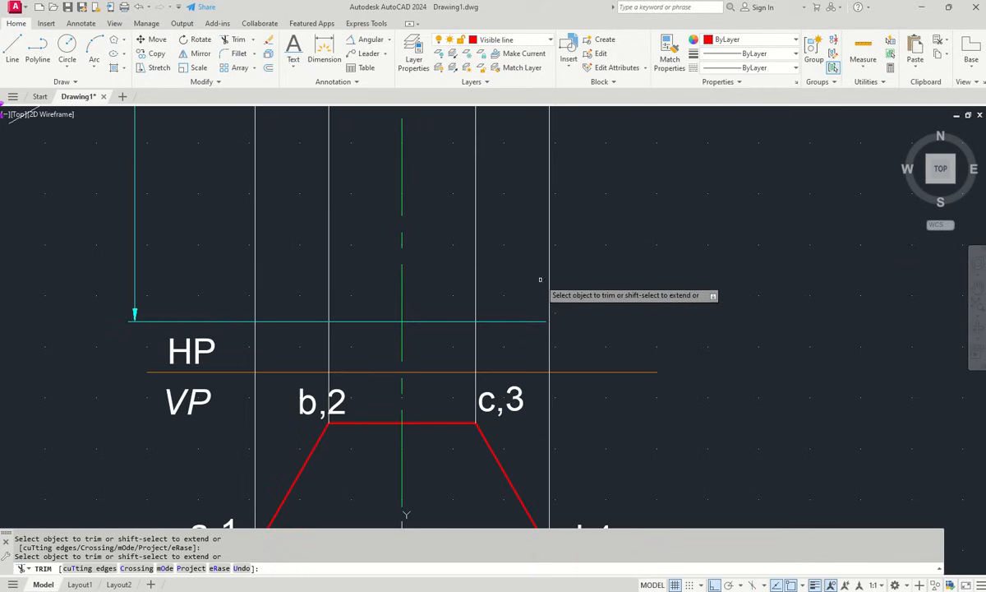
pyautogui.hotkey('ctrl', 'z')
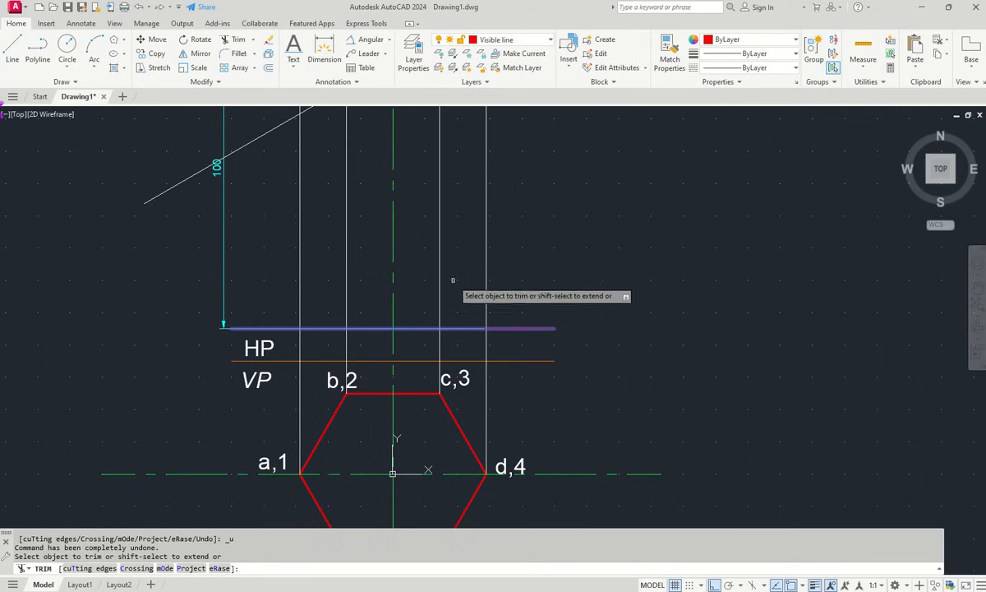
pyautogui.press('Escape')
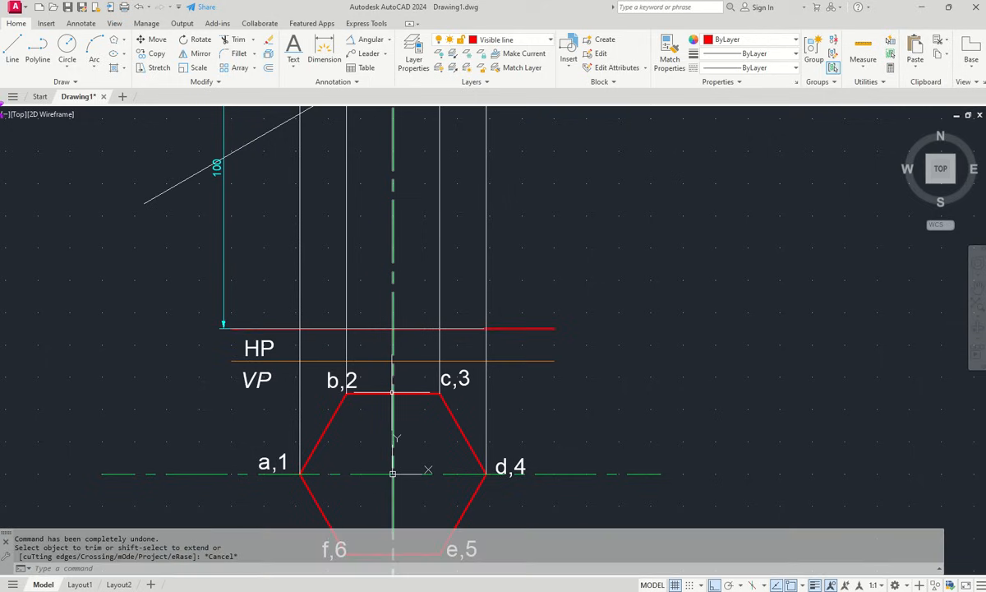
pyautogui.scroll(4, 391, 392)
pyautogui.scroll(-6, 392, 392)
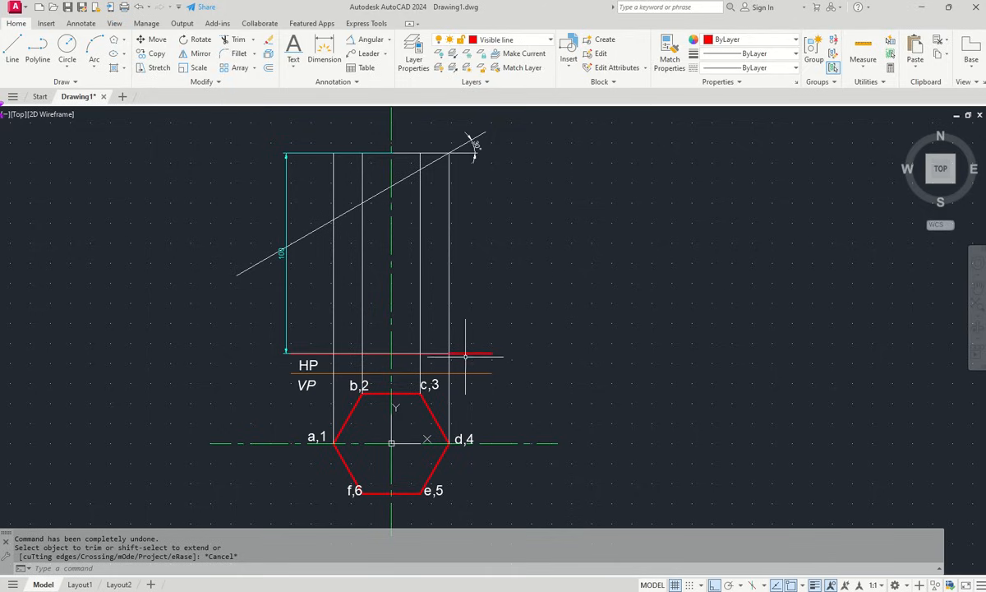
pyautogui.scroll(5, 462, 356)
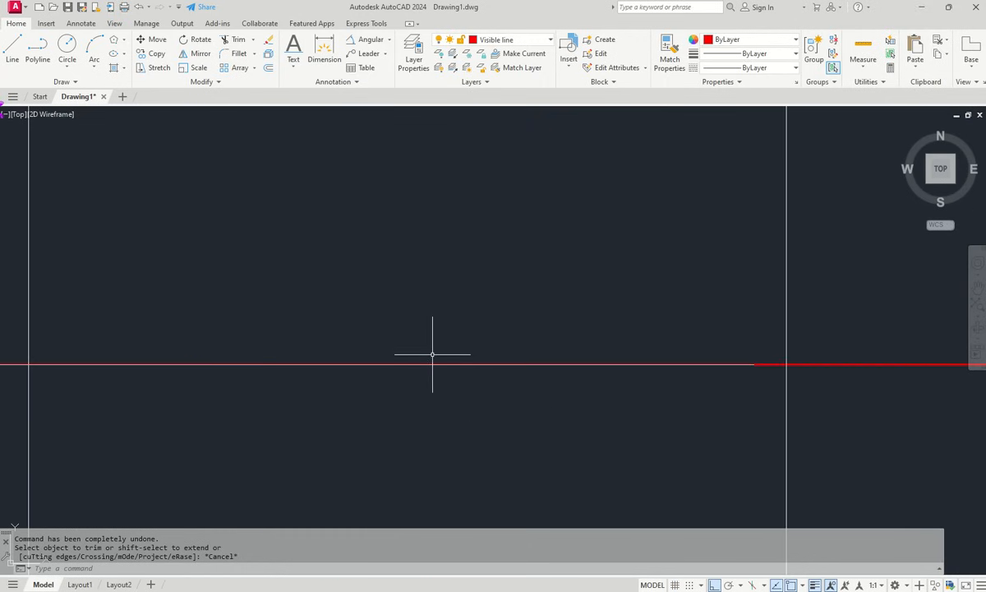
pyautogui.scroll(-8, 501, 403)
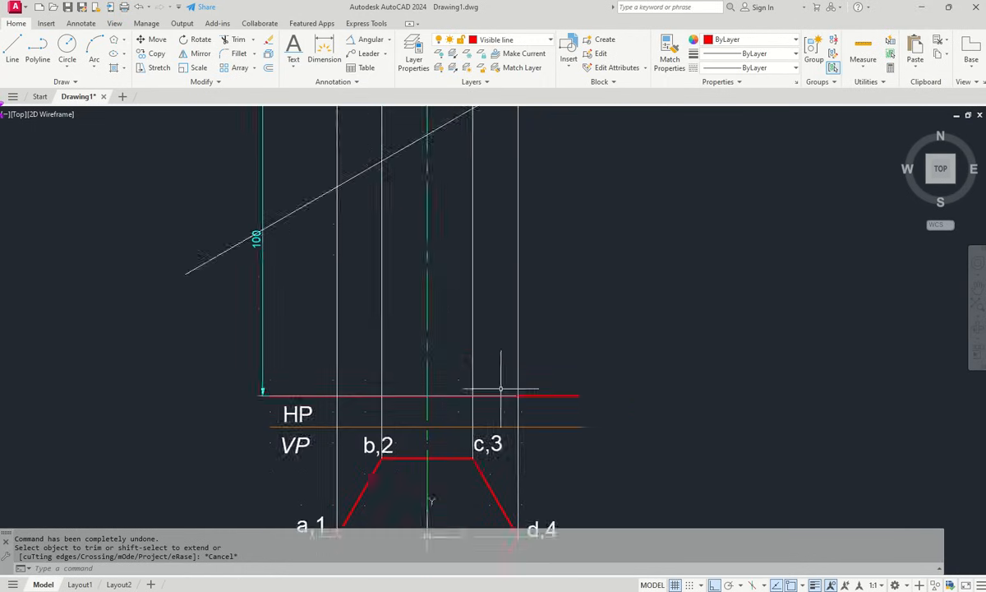
pyautogui.scroll(4, 501, 386)
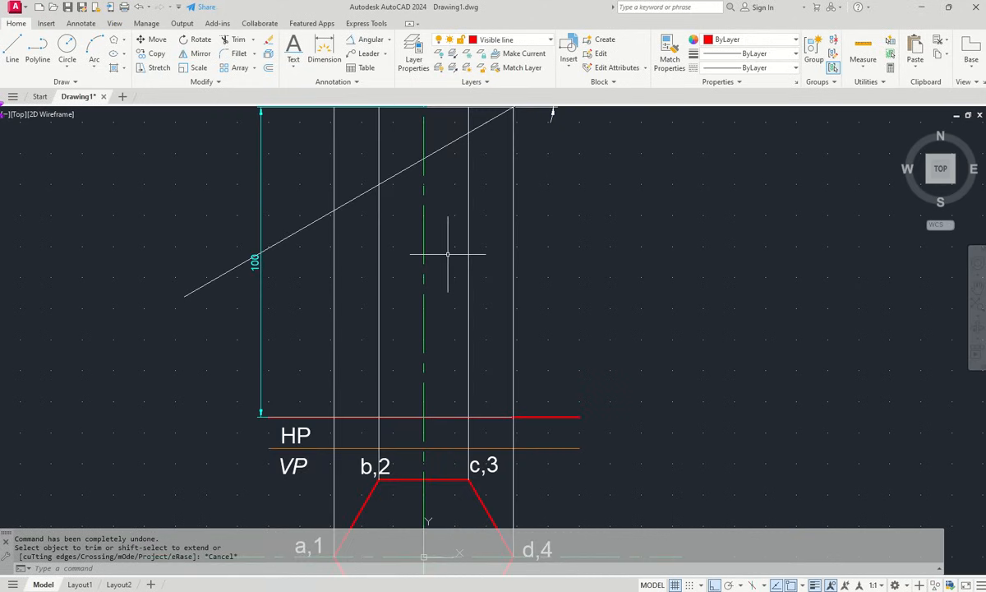
pyautogui.scroll(2, 448, 254)
pyautogui.scroll(-4, 465, 238)
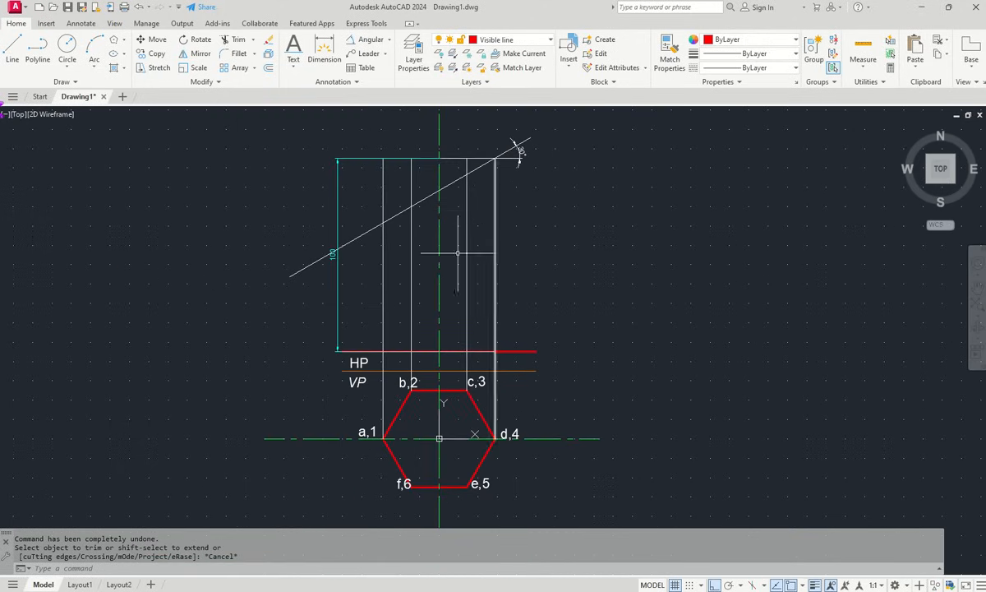
pyautogui.click(551, 40)
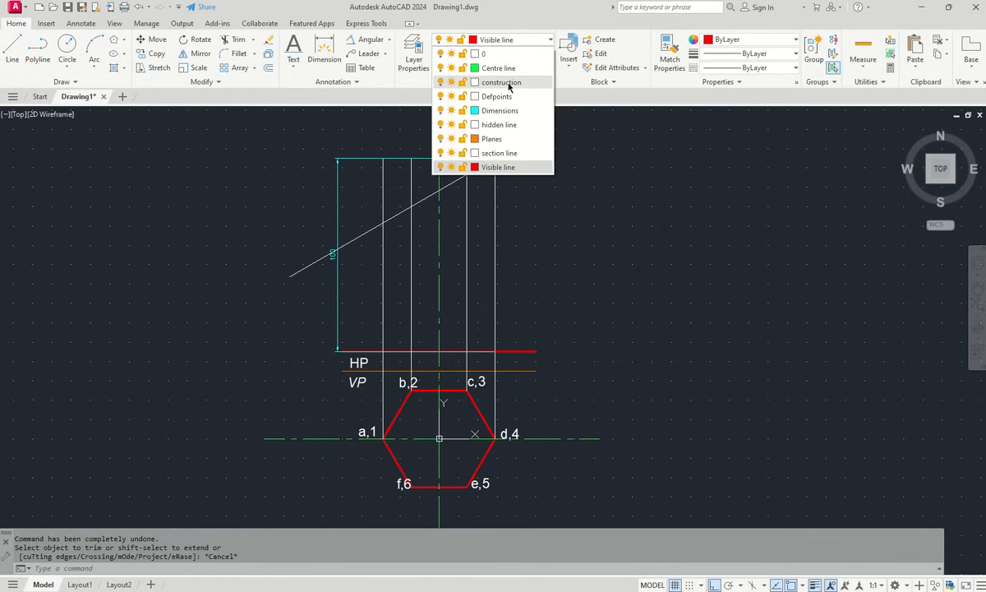
pyautogui.click(512, 264)
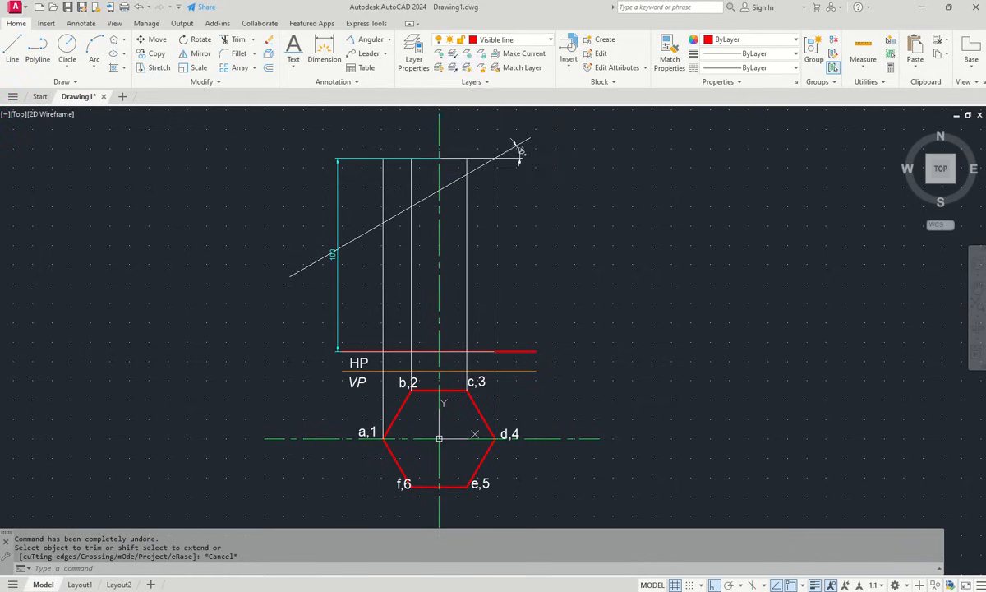
# - Move the inclined section line, the four vertical projectors, the top horizontal line and the 30° angle dimension onto the construction layer
pyautogui.click(473, 171)
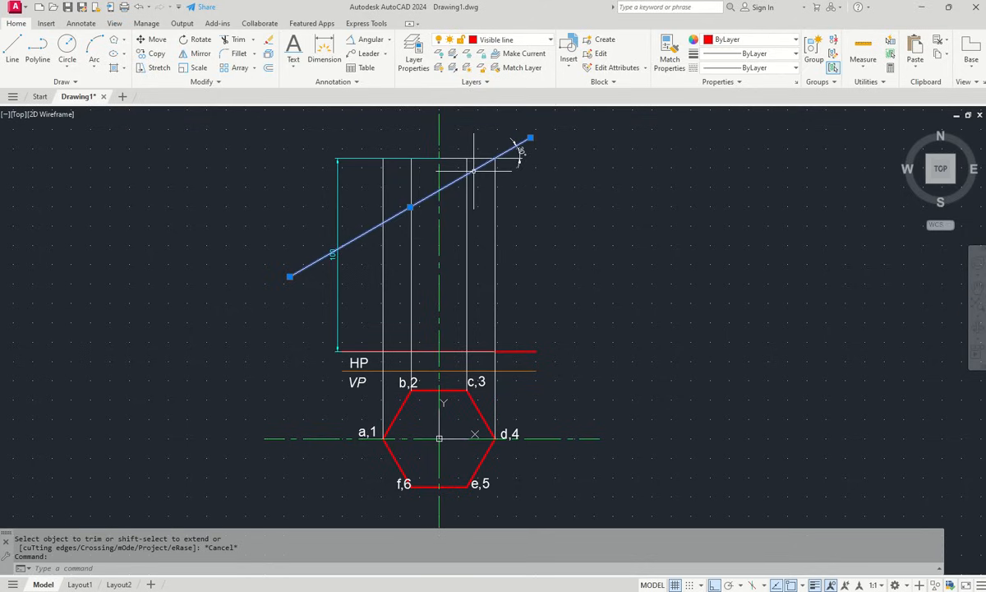
pyautogui.click(383, 194)
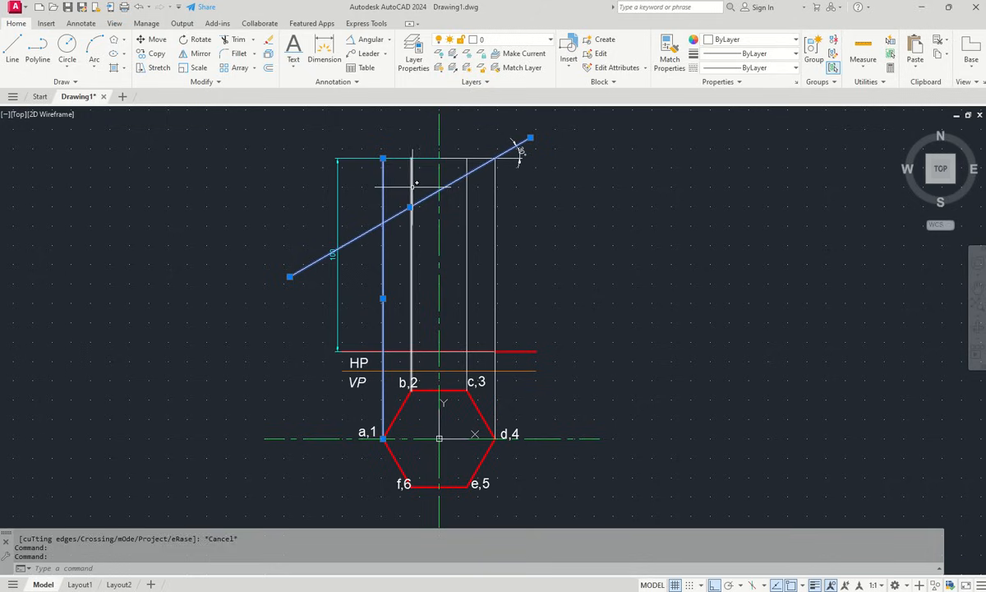
pyautogui.click(411, 186)
pyautogui.click(466, 193)
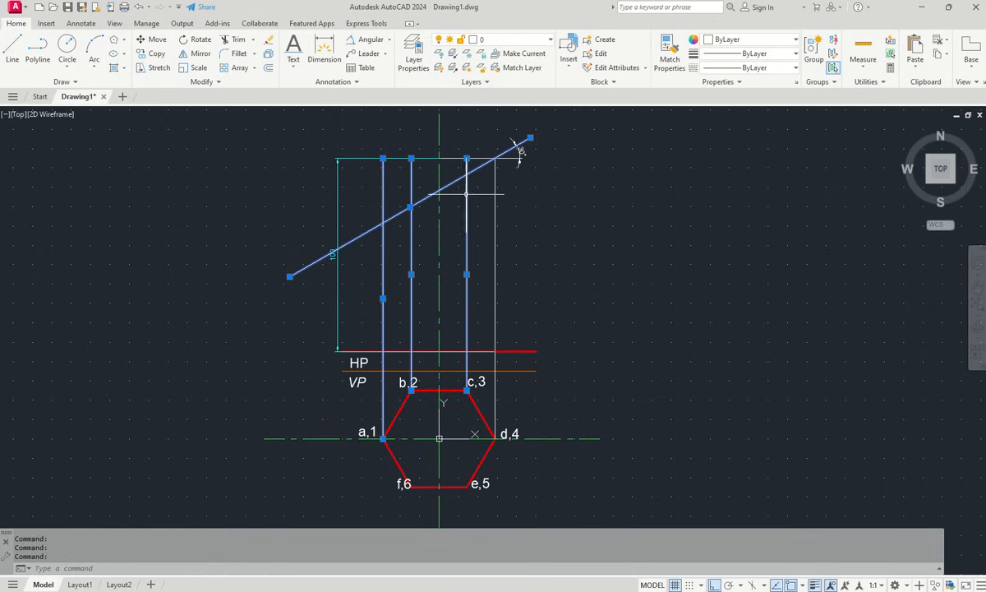
pyautogui.click(495, 196)
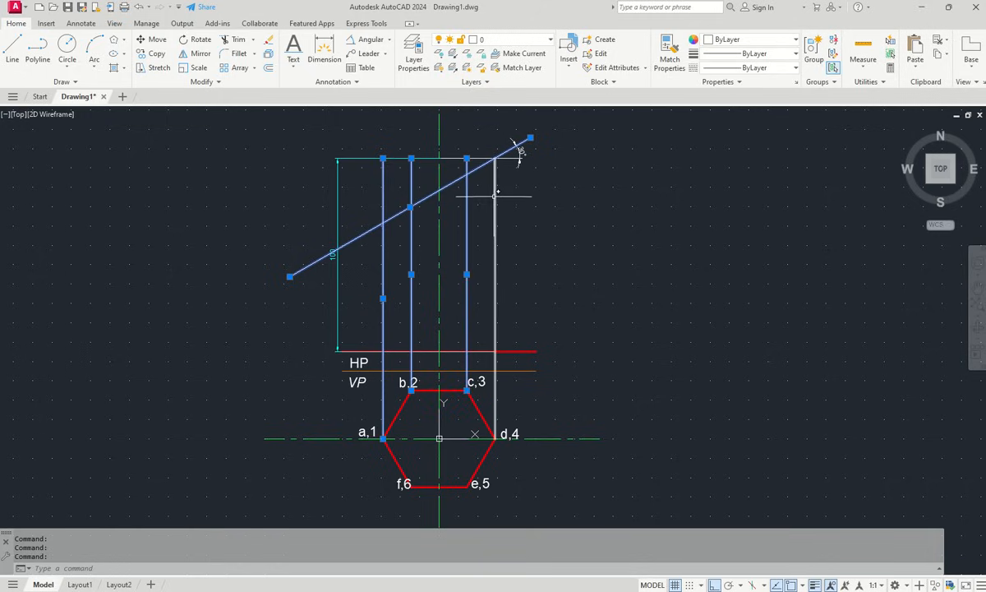
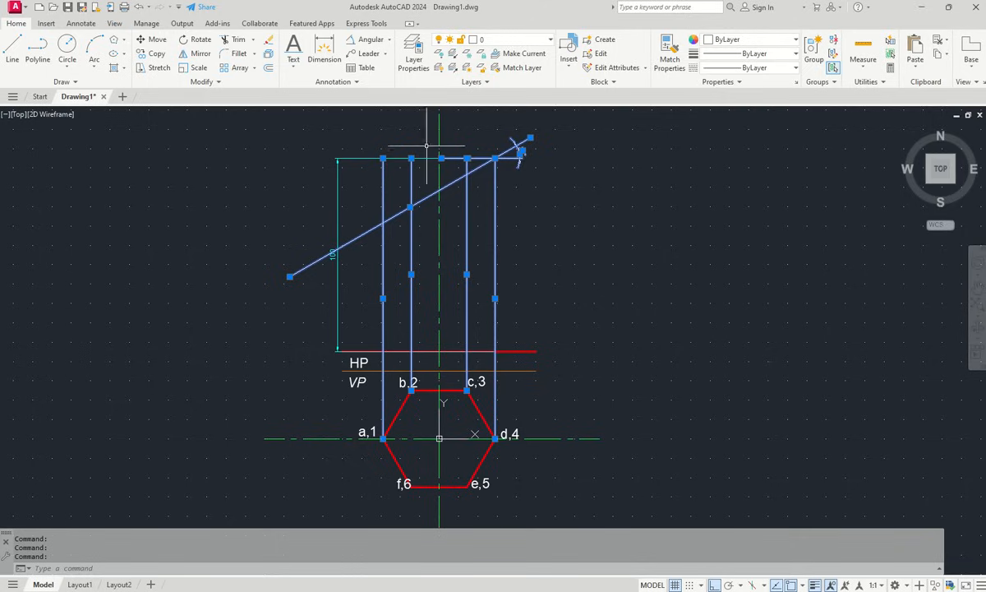
pyautogui.click(550, 39)
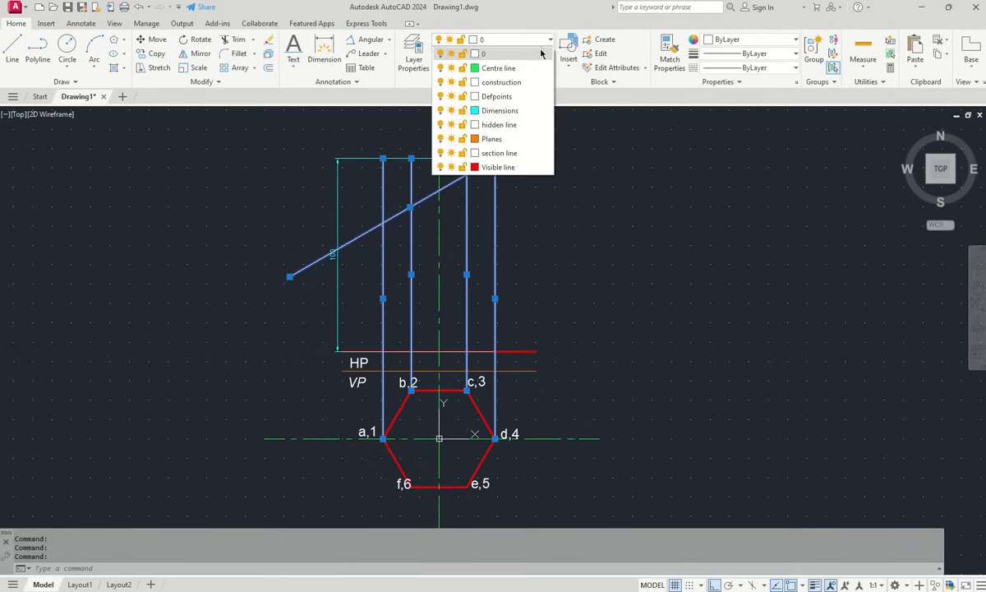
pyautogui.click(512, 82)
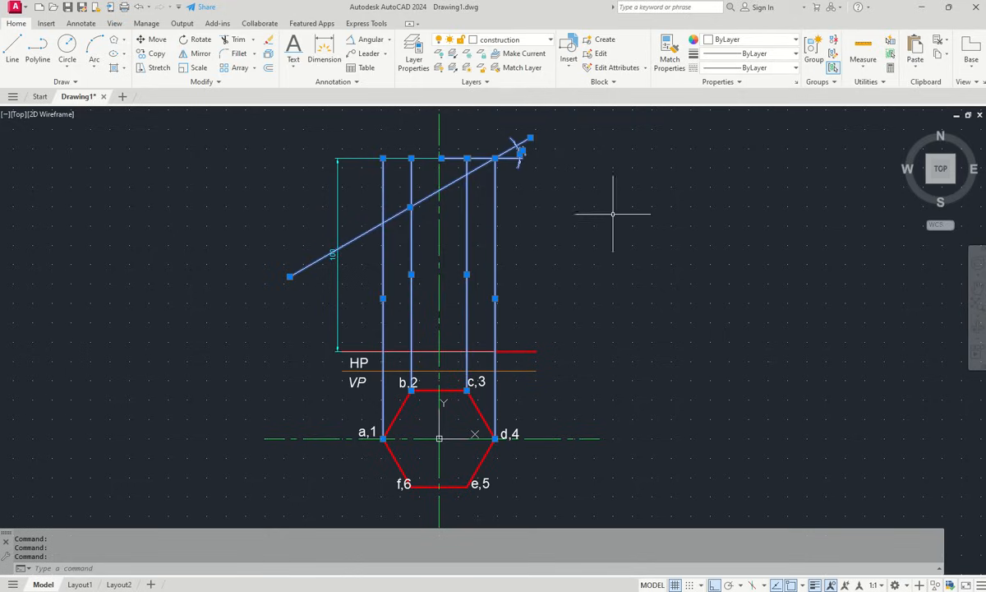
pyautogui.press('Escape')
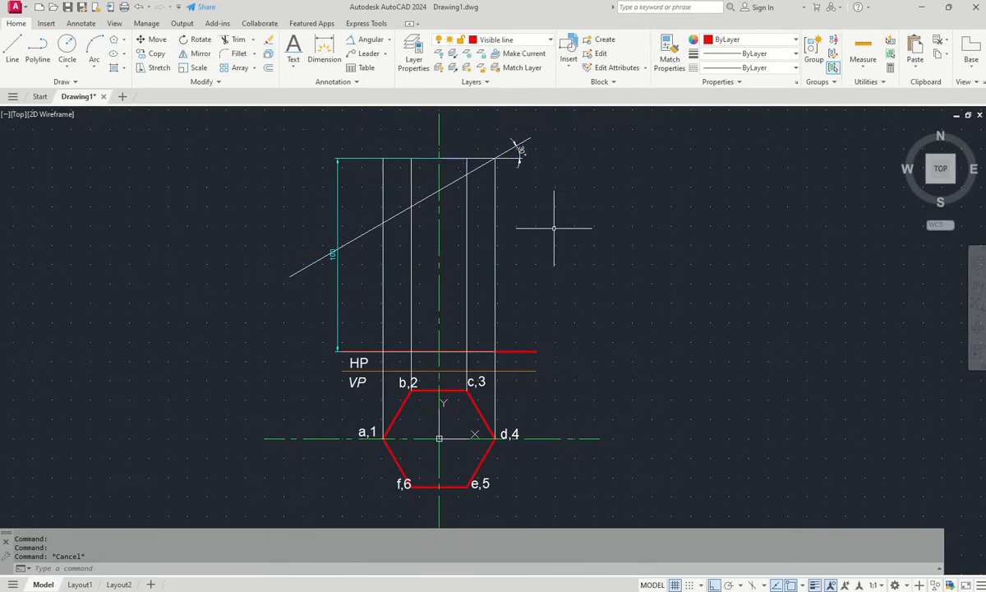
# - Draw the front view's outline from the base up projector a,1 to the inclined section line and along it to projector d,4, with ortho off
pyautogui.click(551, 41)
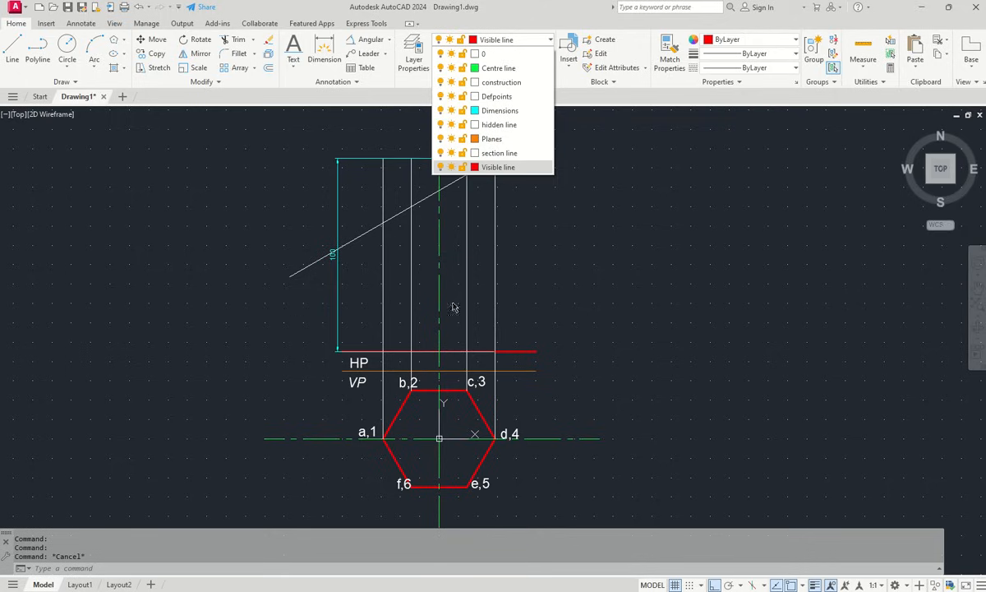
pyautogui.click(627, 280)
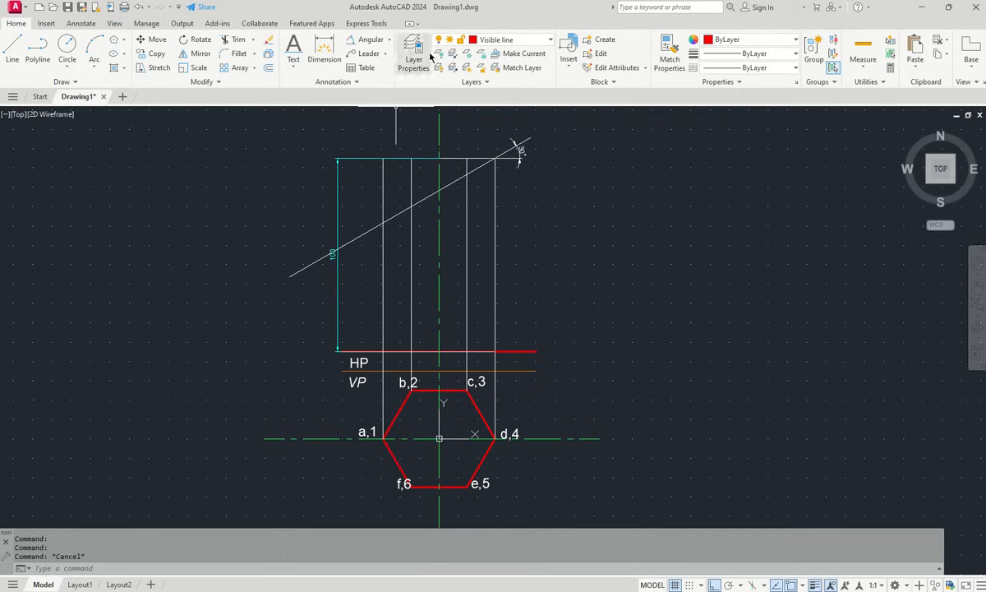
pyautogui.click(5, 50)
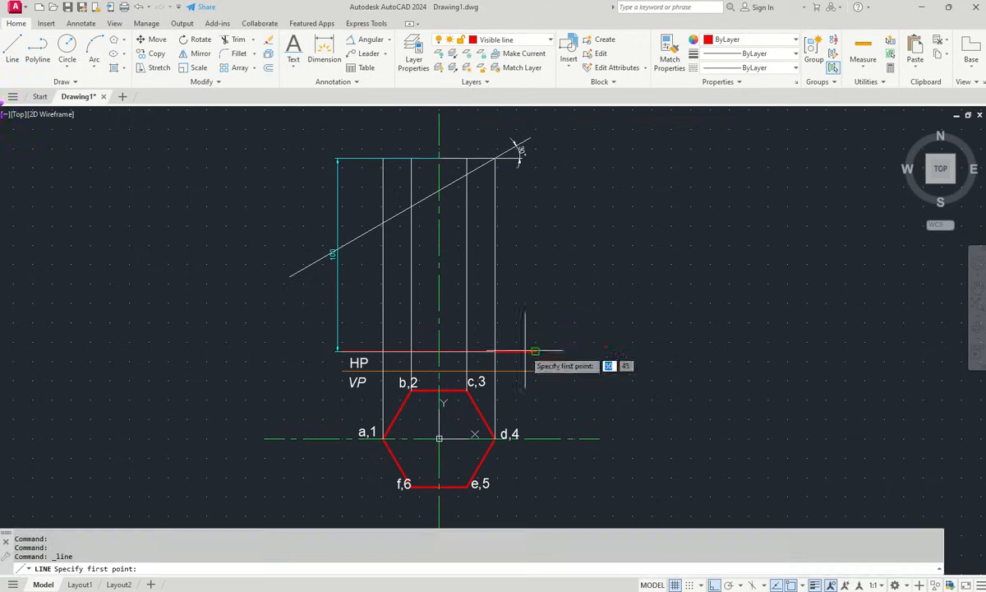
pyautogui.click(383, 352)
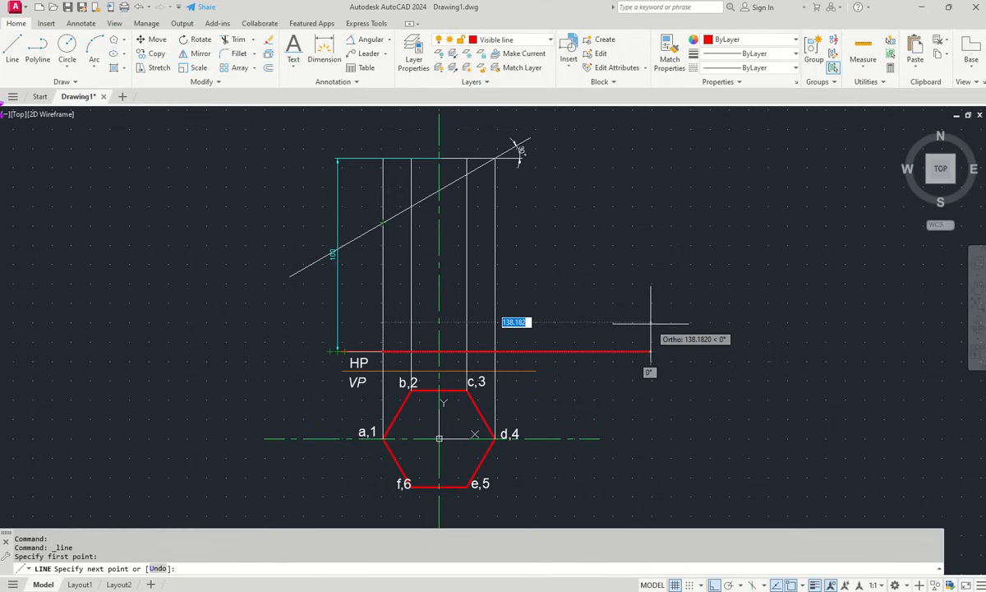
pyautogui.press('F8')
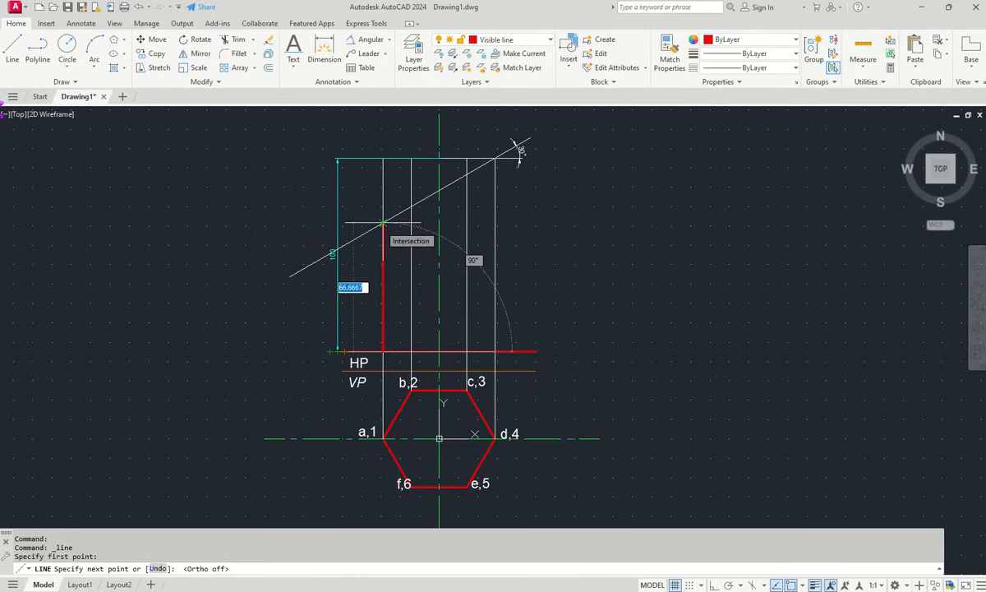
pyautogui.scroll(2, 383, 222)
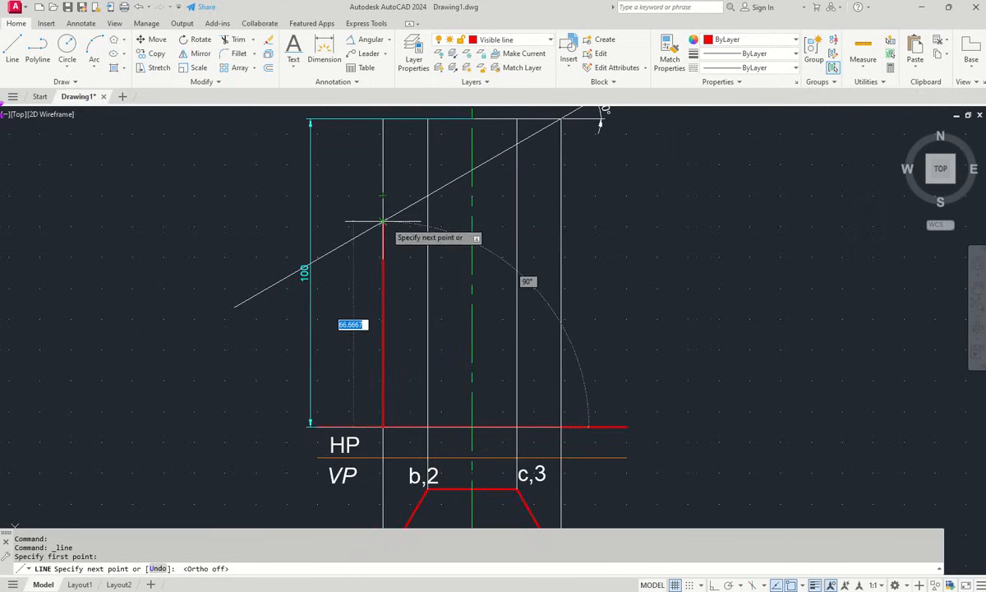
pyautogui.click(382, 219)
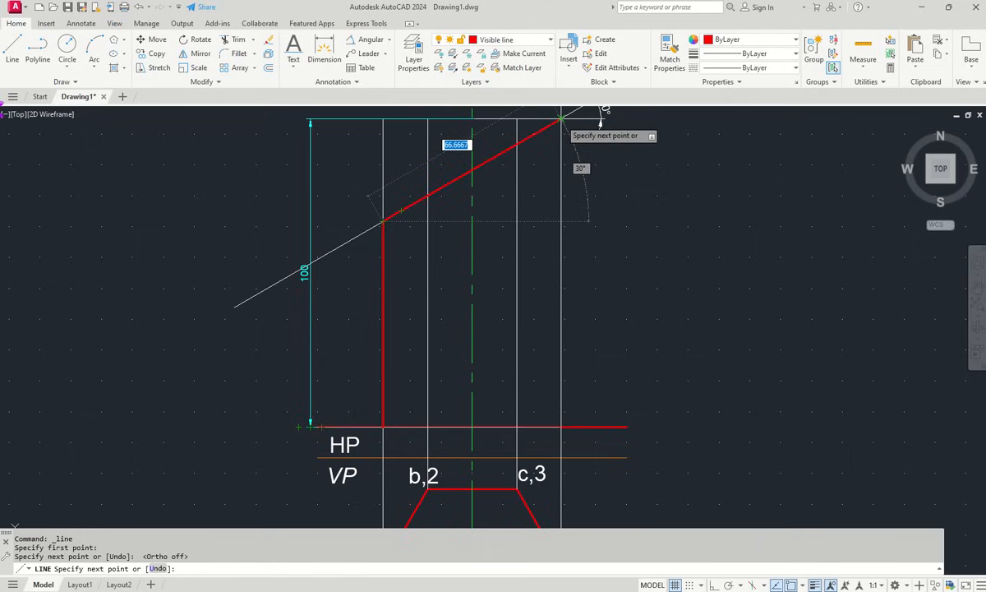
pyautogui.click(561, 120)
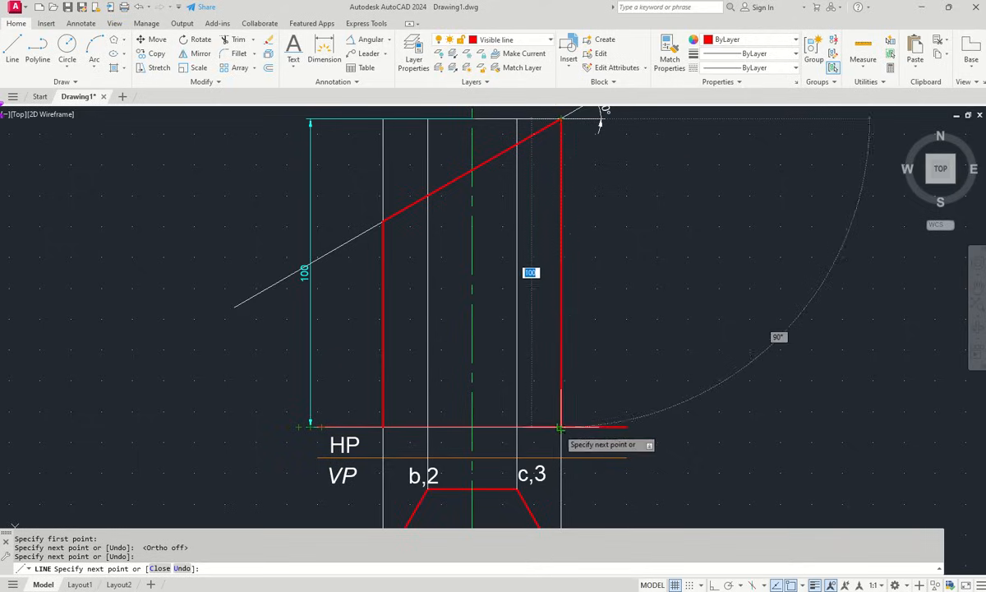
# - Continue the outline down projector d,4 to the base line and back along the base to its start at projector a,1, and end the line
pyautogui.scroll(4, 561, 427)
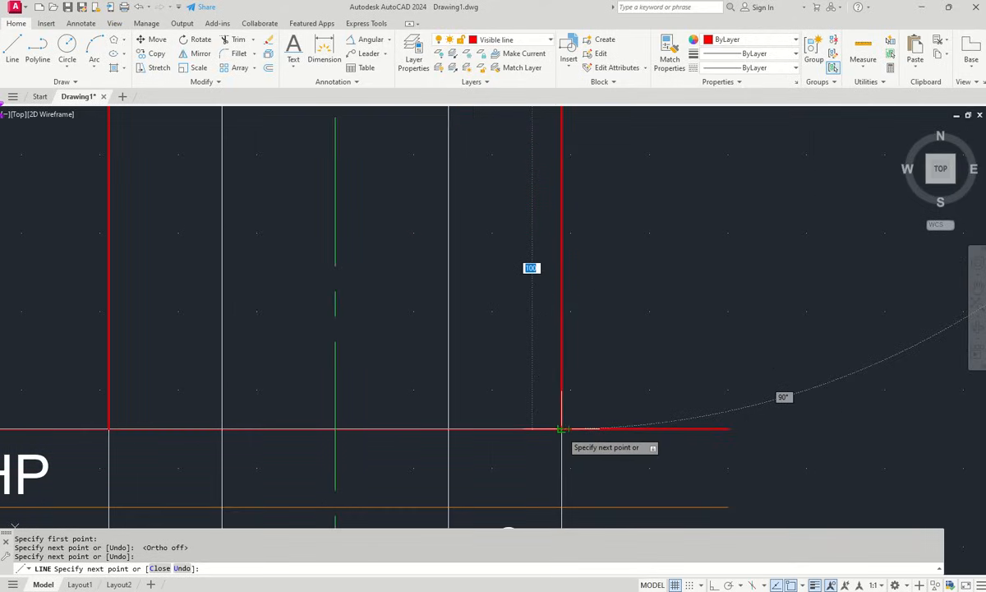
pyautogui.click(561, 428)
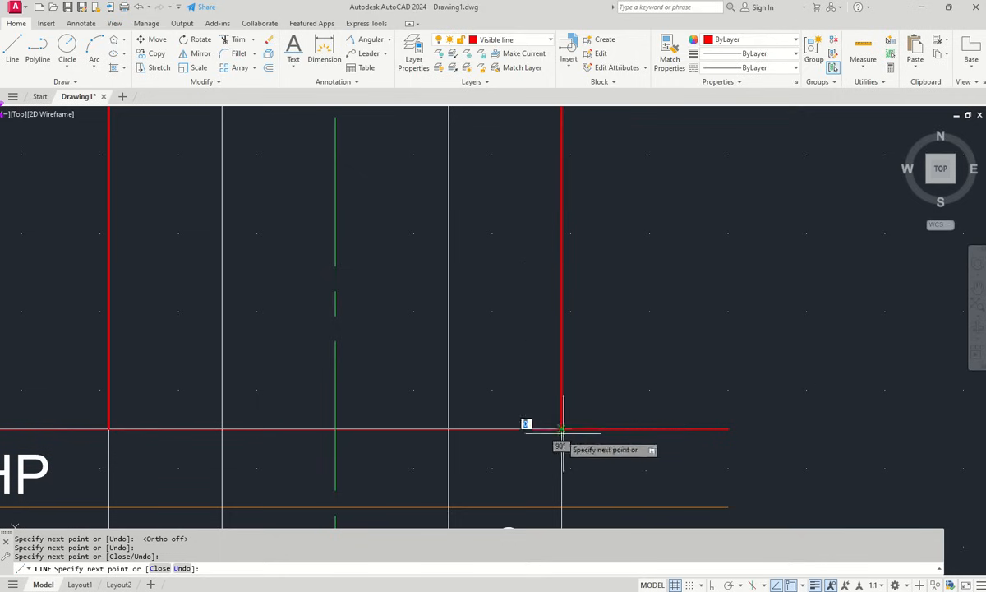
pyautogui.scroll(-4, 240, 428)
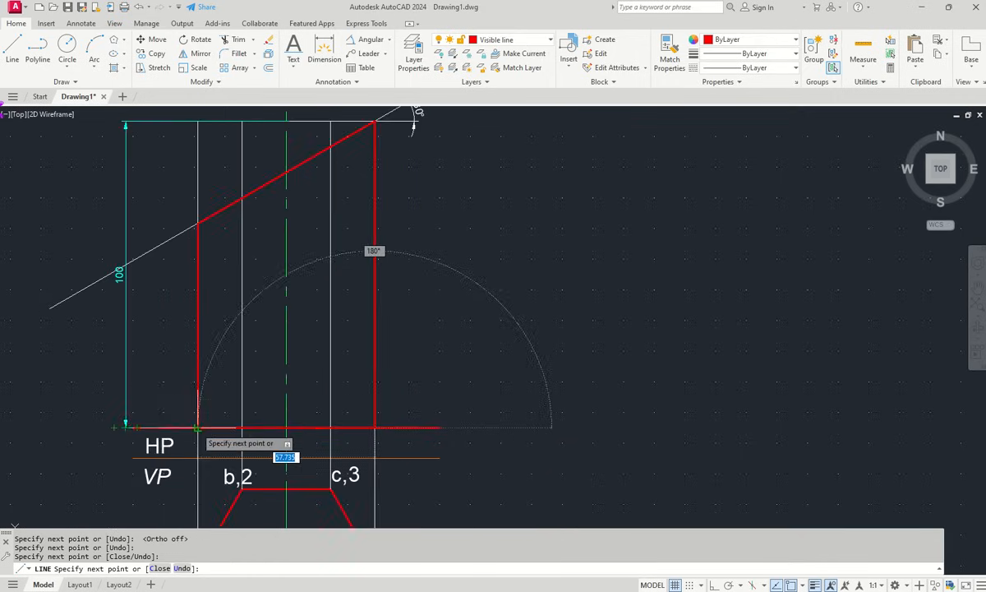
pyautogui.scroll(4, 197, 427)
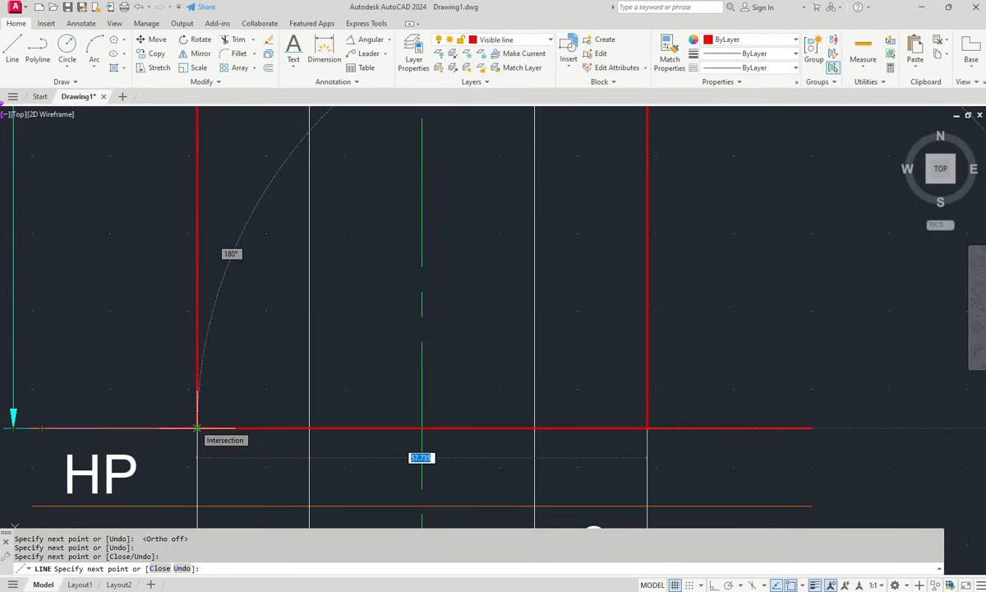
pyautogui.click(197, 427)
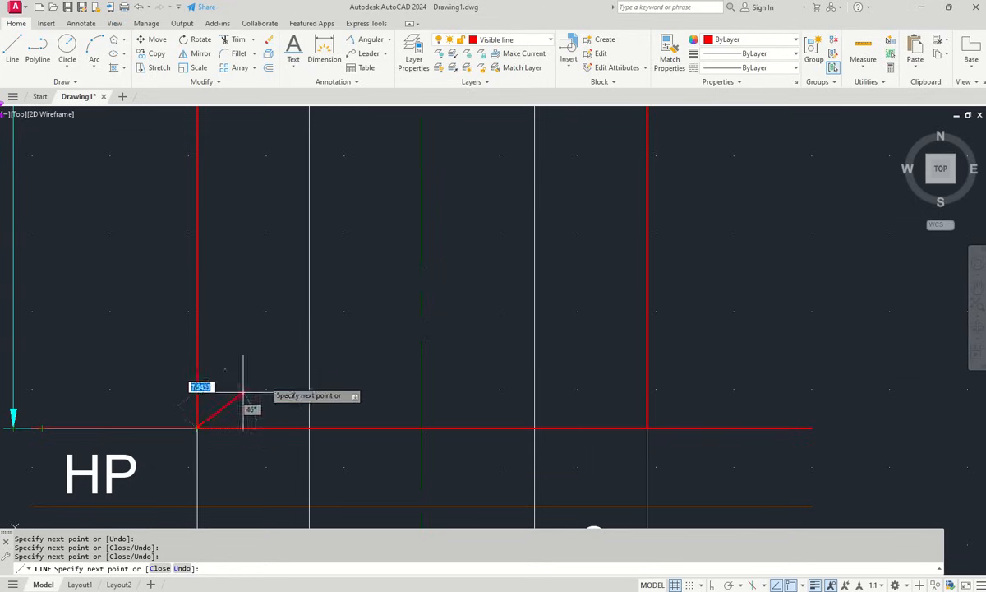
pyautogui.rightClick(275, 320)
pyautogui.click(298, 326)
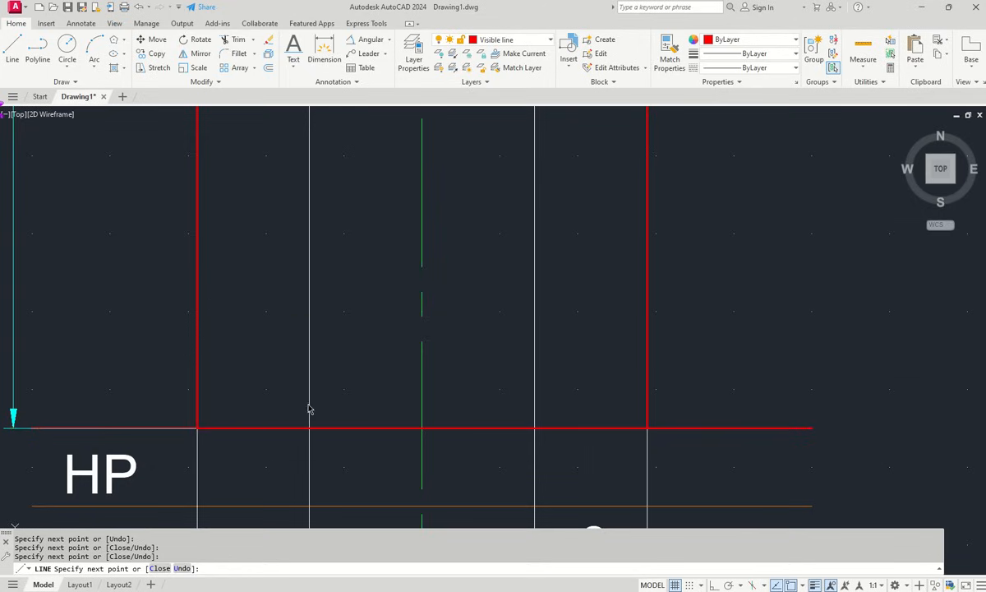
# - Draw the front view's vertical edge along projector b,2 from the base line up to the inclined section line
pyautogui.scroll(-2, 386, 345)
pyautogui.scroll(-4, 345, 451)
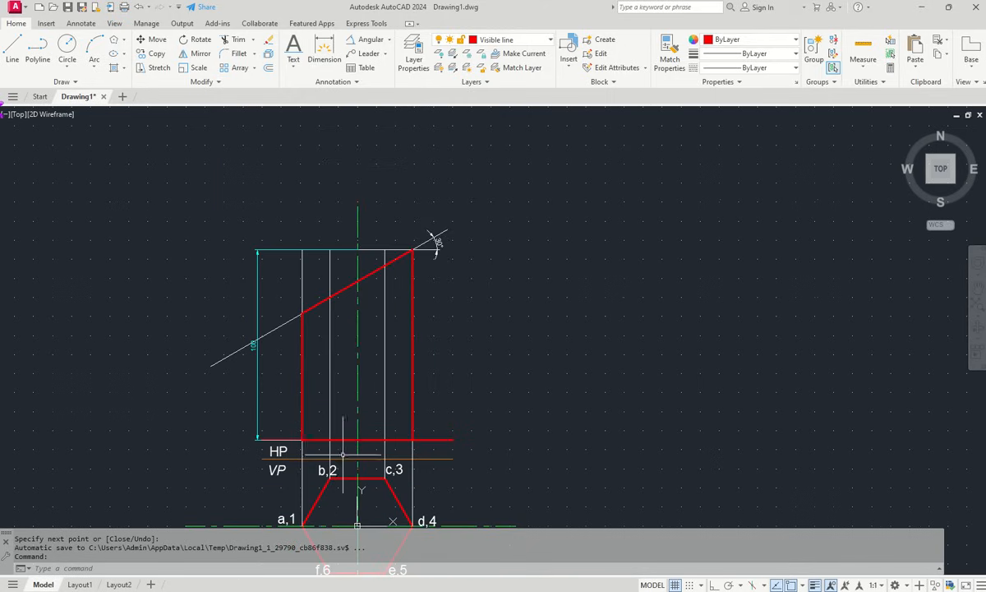
pyautogui.rightClick(350, 158)
pyautogui.click(355, 162)
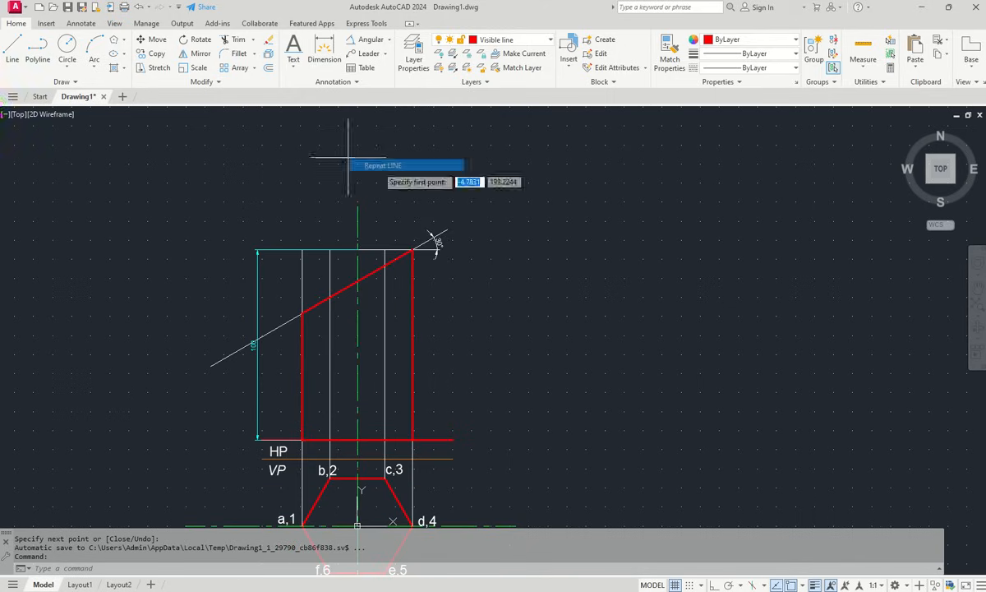
pyautogui.click(329, 440)
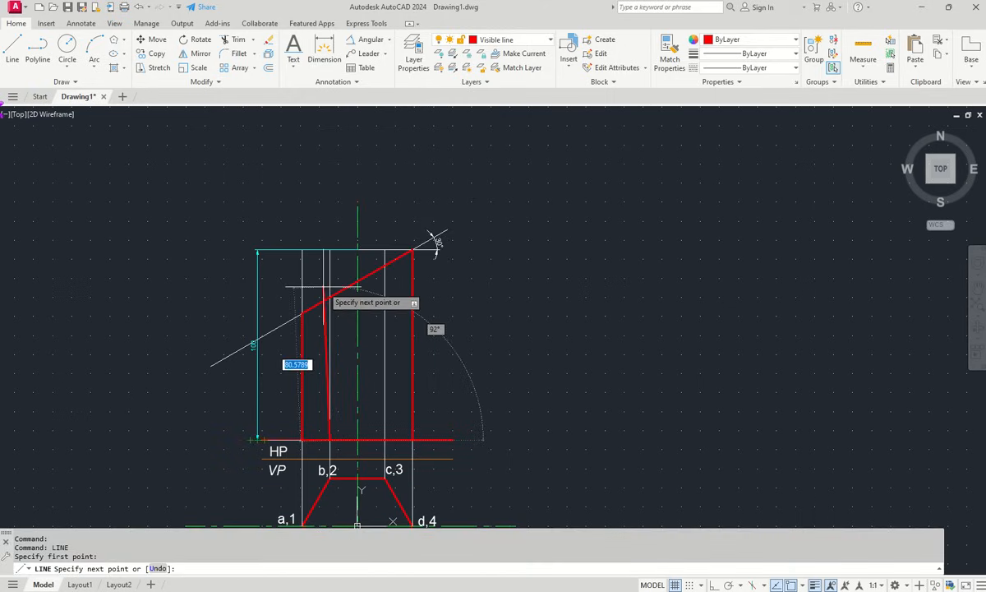
pyautogui.click(329, 297)
pyautogui.rightClick(344, 327)
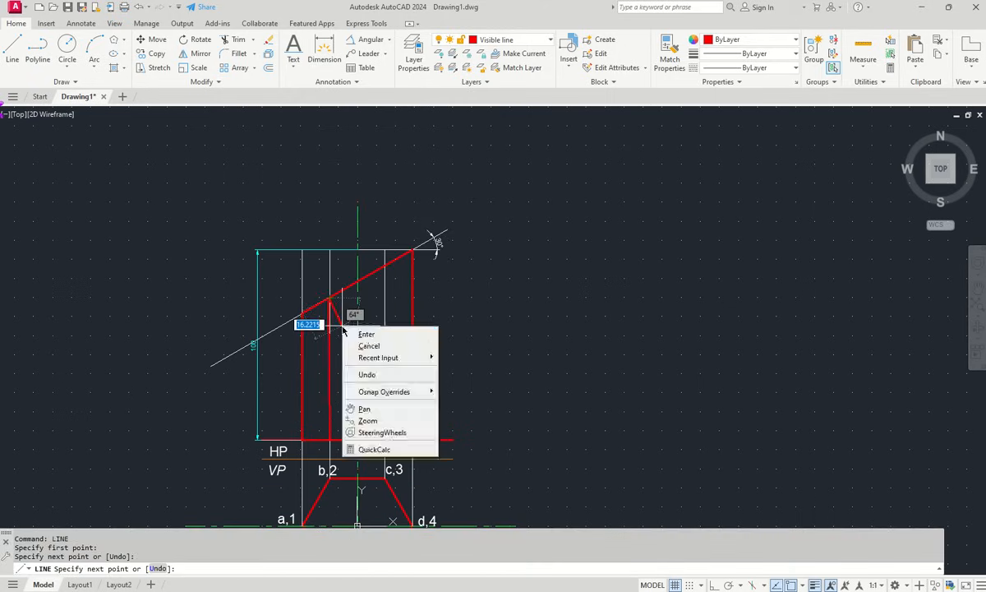
pyautogui.click(366, 336)
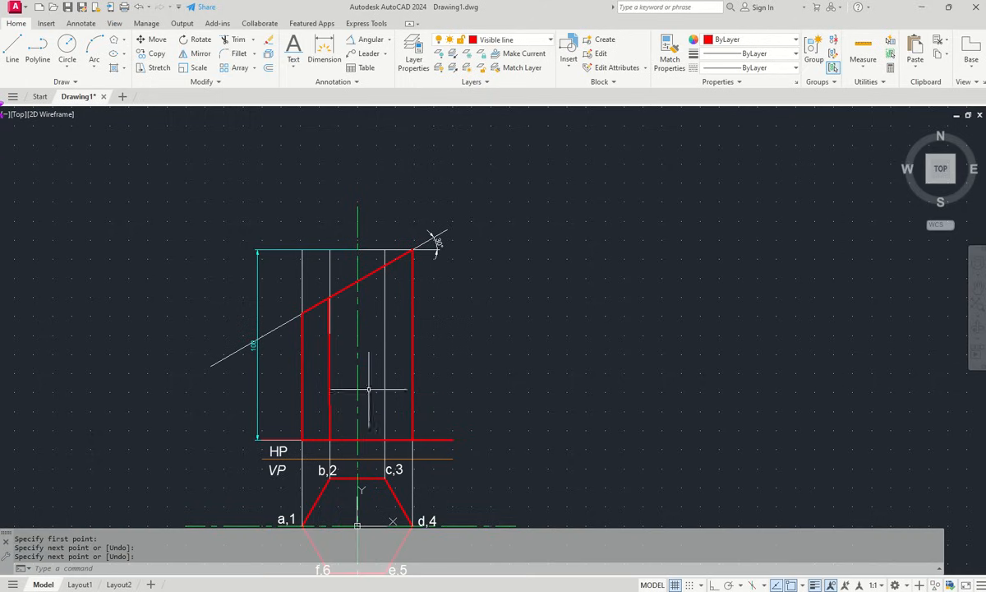
# - Draw the front view's vertical edge along projector c,3 from the inclined section line down to the base line
pyautogui.rightClick(369, 386)
pyautogui.click(410, 176)
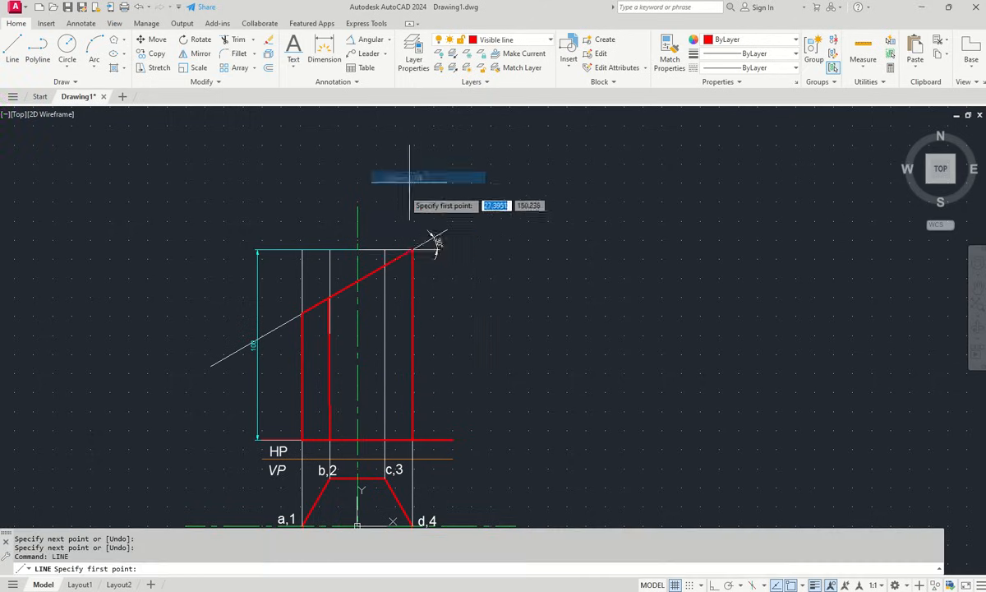
pyautogui.click(385, 266)
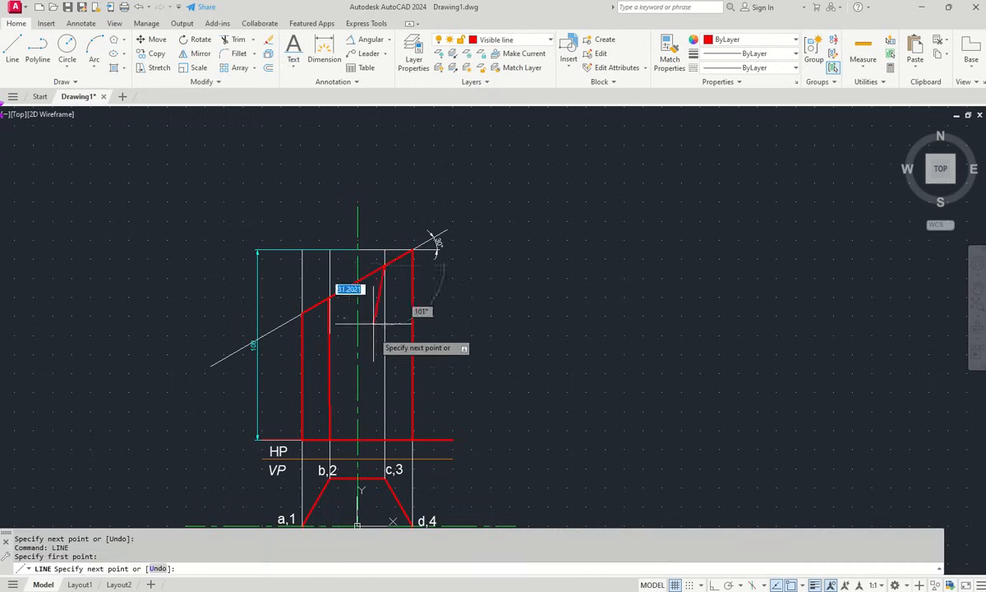
pyautogui.click(385, 441)
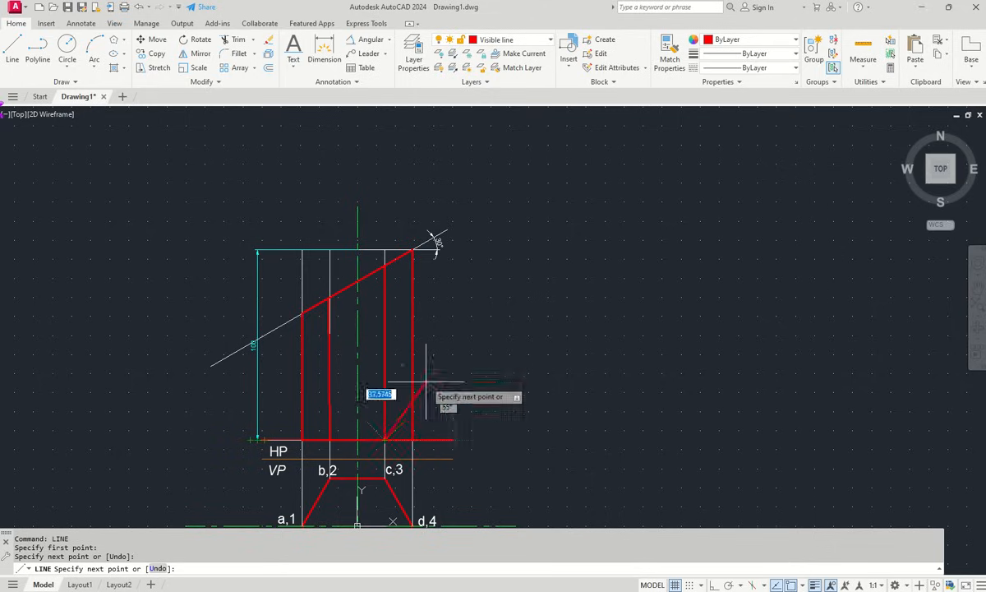
pyautogui.rightClick(457, 325)
pyautogui.click(473, 327)
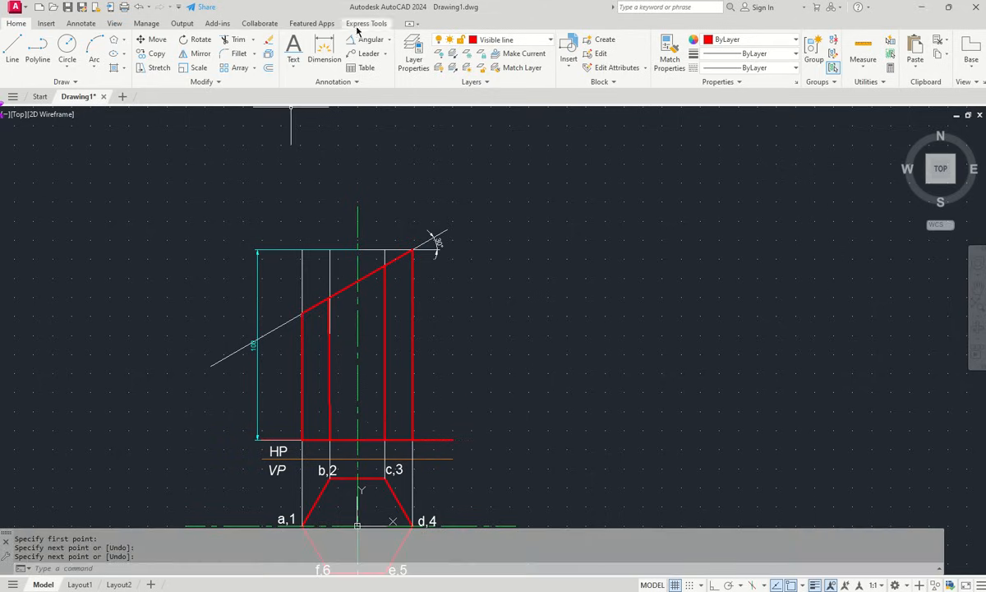
# - Trim both overhanging ends of the front view's base line back to the a,1 and d,4 projectors
pyautogui.click(237, 41)
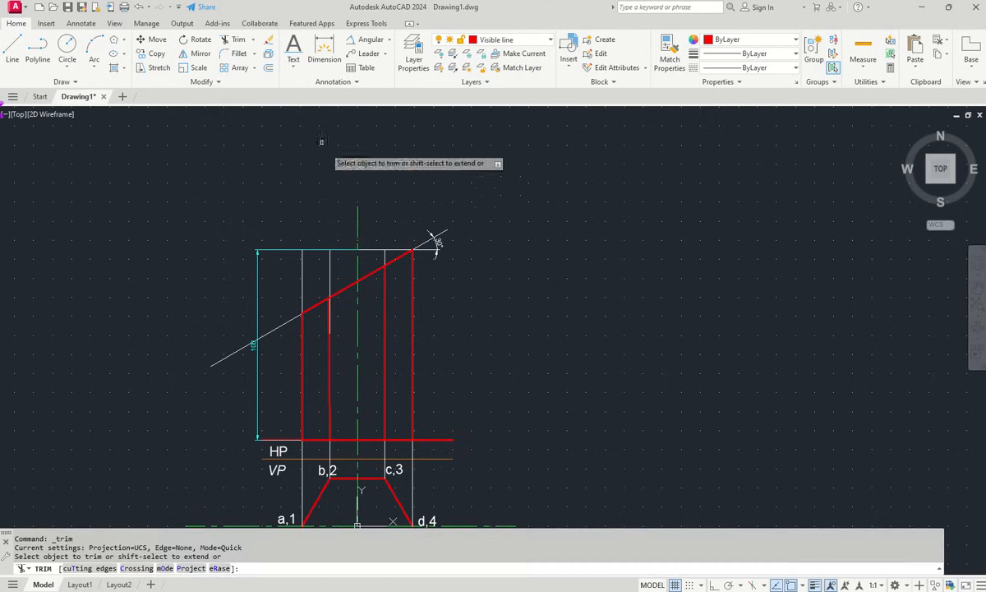
pyautogui.click(437, 438)
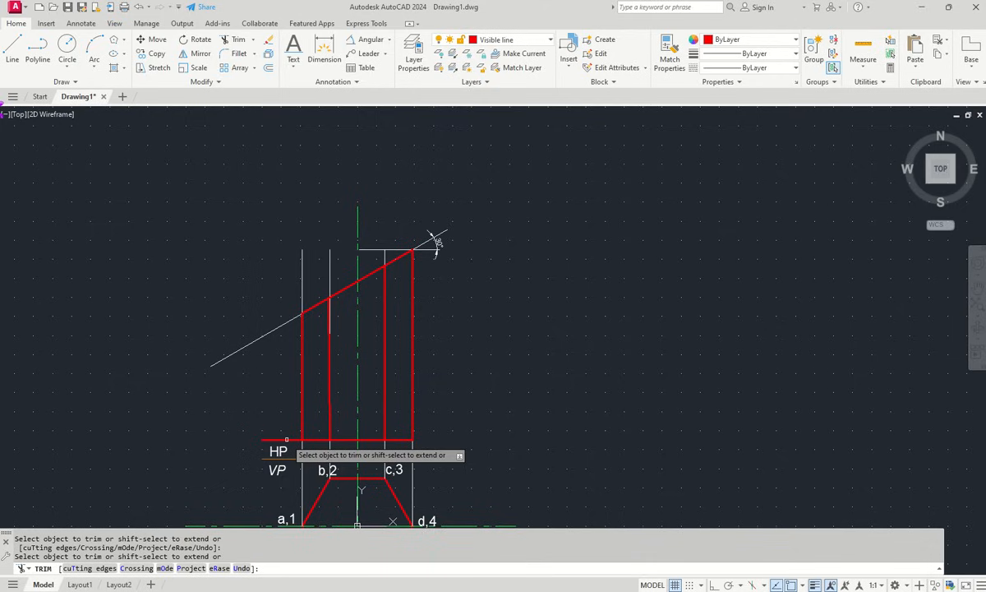
pyautogui.hotkey('ctrl', 'z')
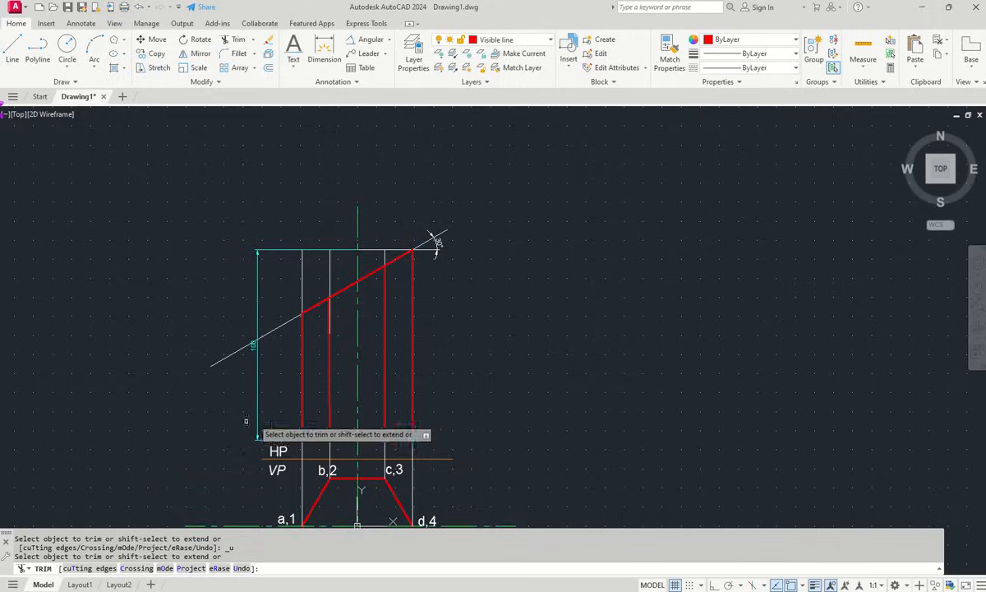
pyautogui.scroll(5, 262, 455)
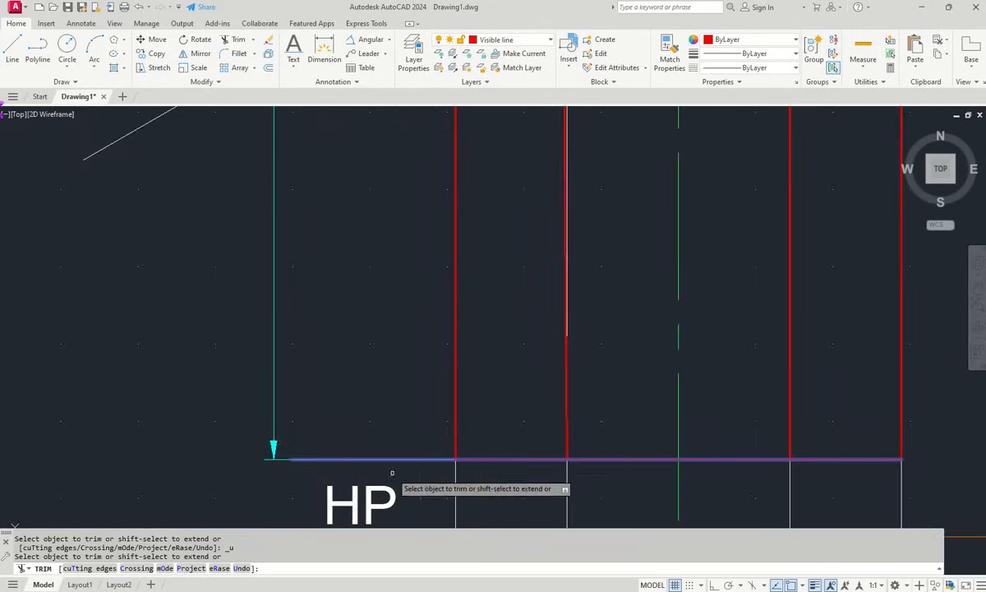
pyautogui.scroll(2, 446, 467)
pyautogui.scroll(4, 447, 467)
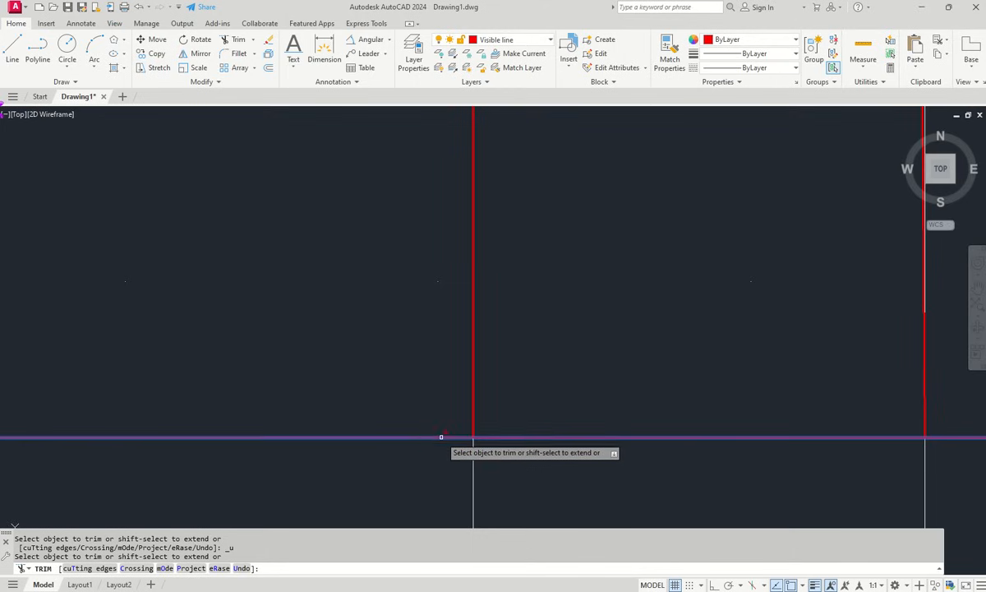
pyautogui.scroll(-3, 433, 436)
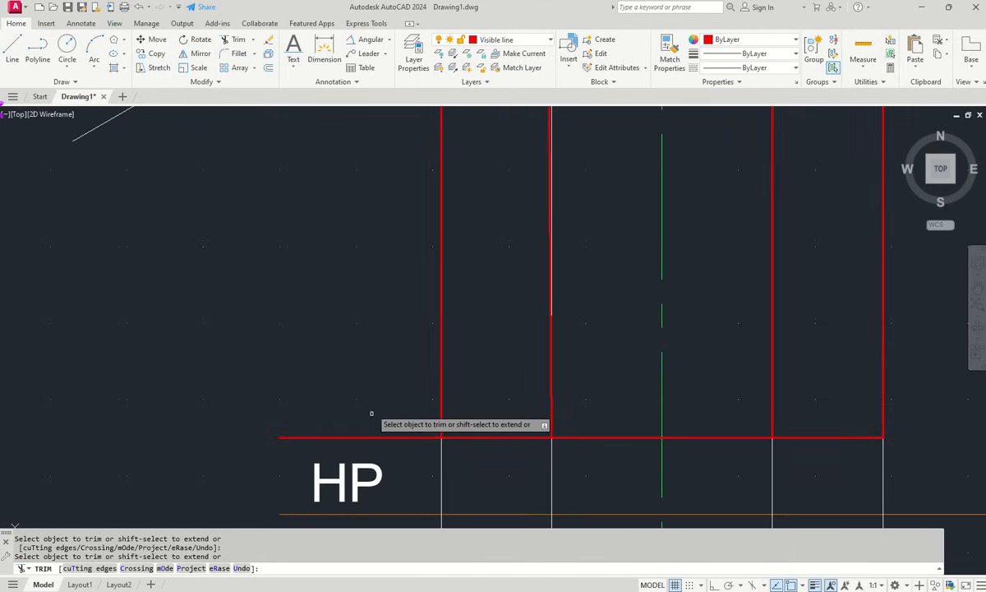
pyautogui.scroll(-3, 375, 379)
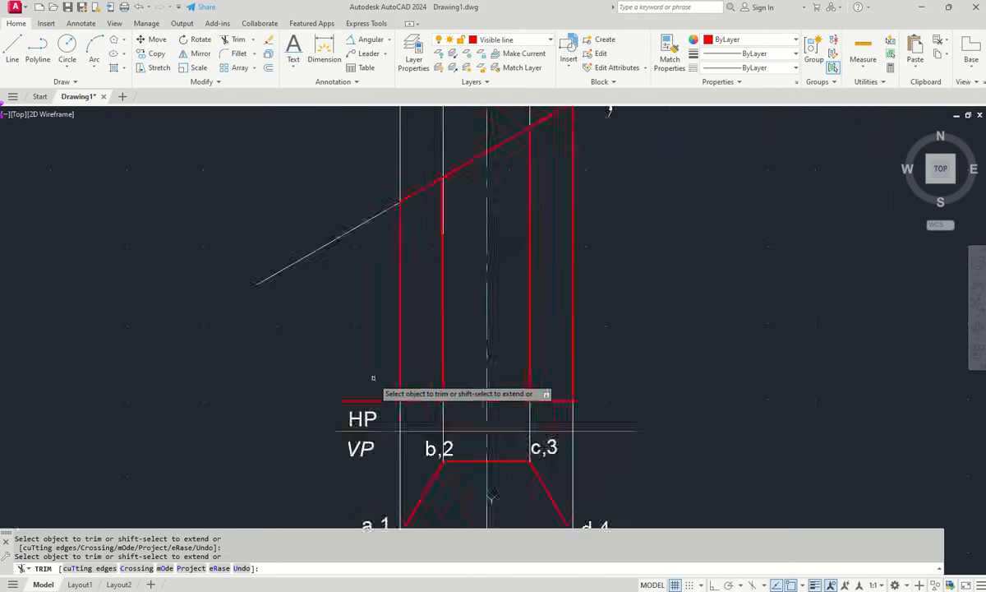
pyautogui.scroll(-2, 381, 323)
pyautogui.scroll(4, 384, 330)
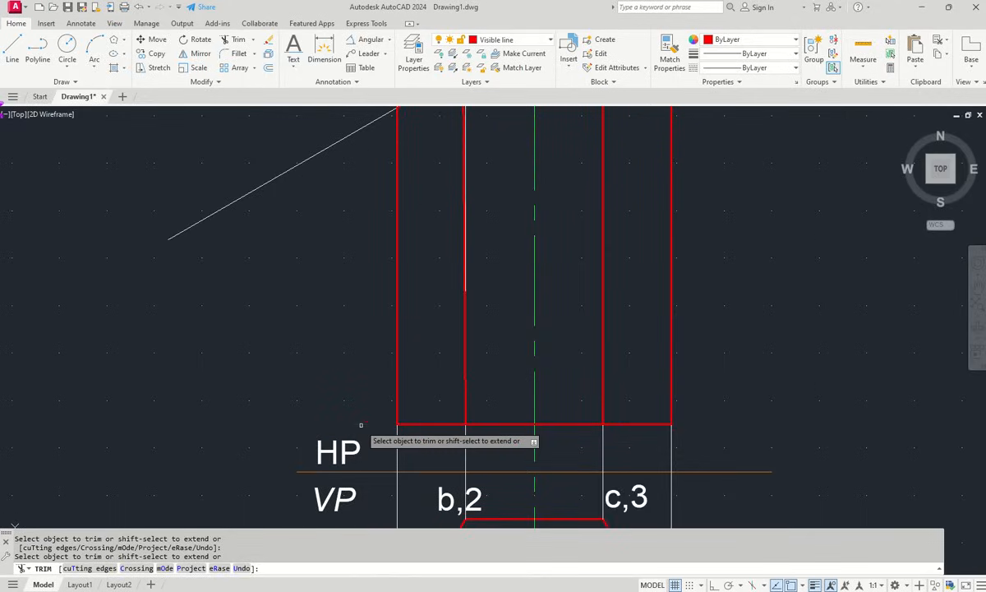
pyautogui.scroll(-2, 361, 425)
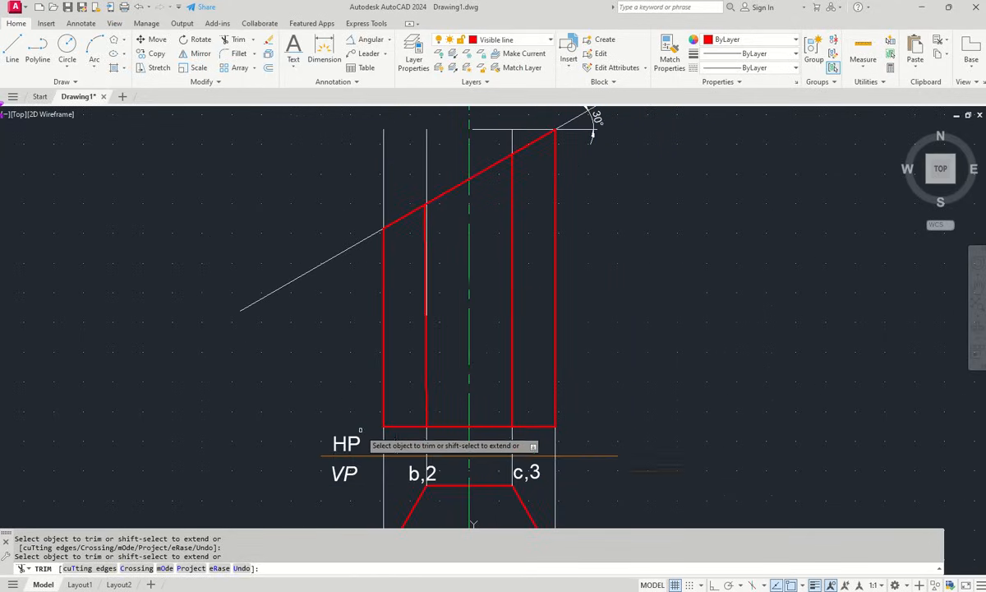
# - Add a linear dimension on the Dimensions layer for the front view's full height at edge d,4, placed left of the inclined line's lower end
pyautogui.click(551, 43)
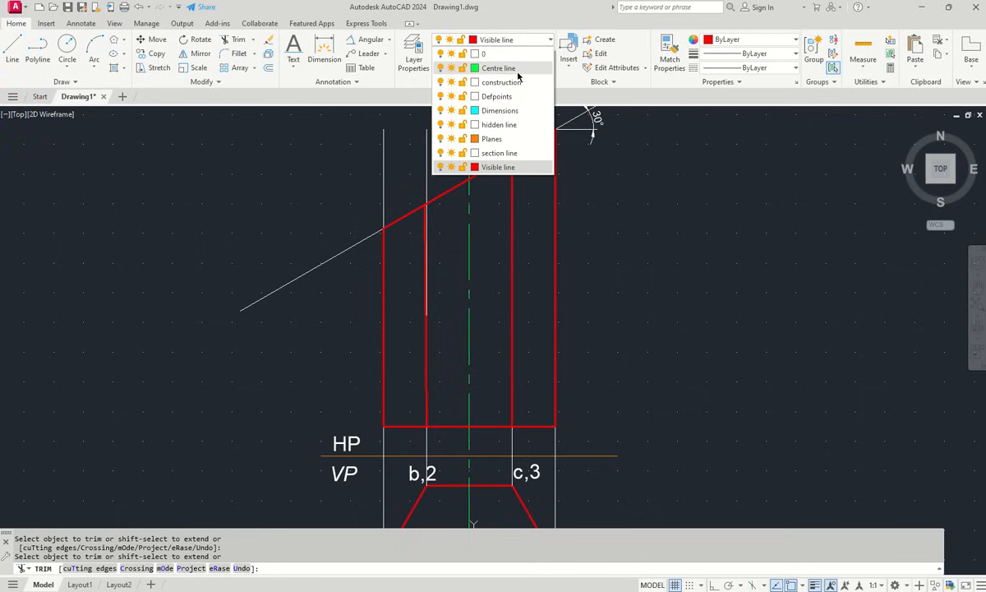
pyautogui.click(500, 110)
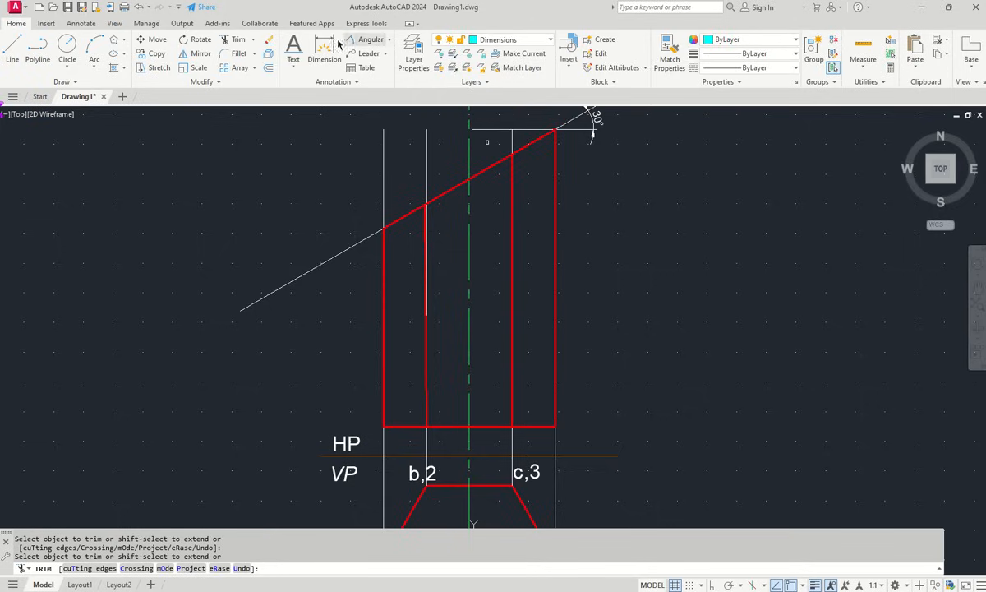
pyautogui.click(365, 41)
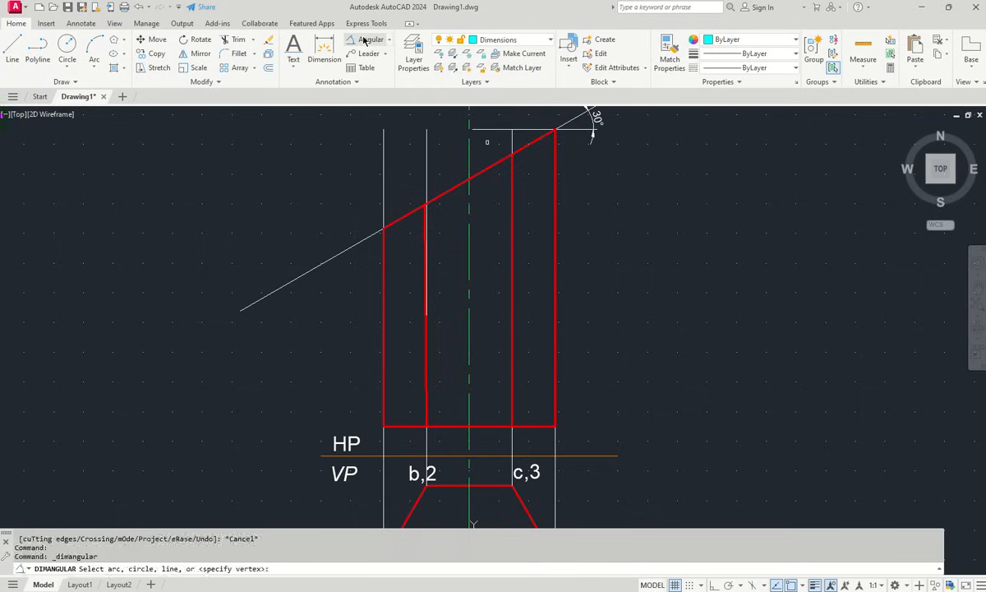
pyautogui.click(389, 39)
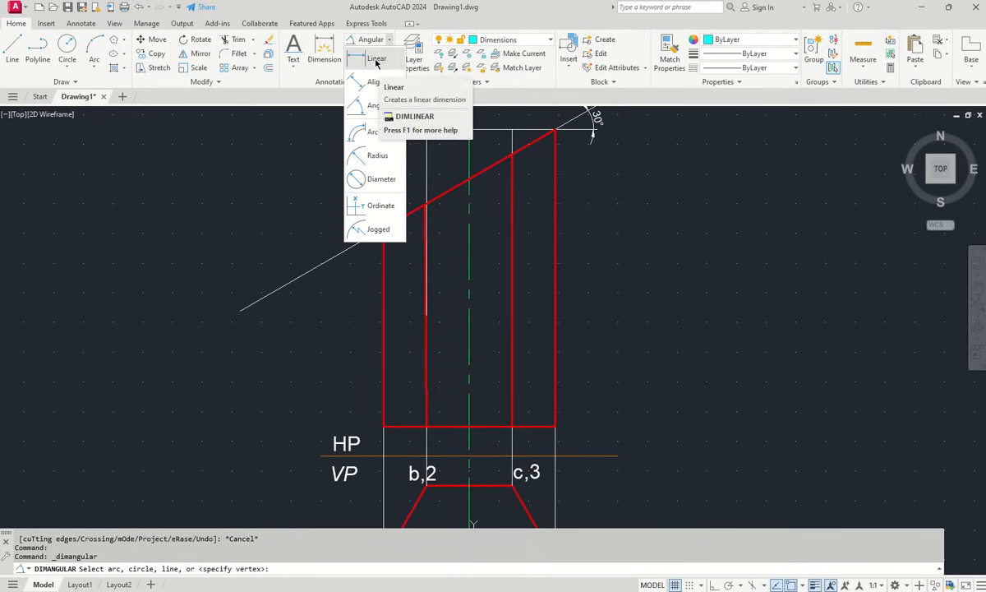
pyautogui.click(378, 61)
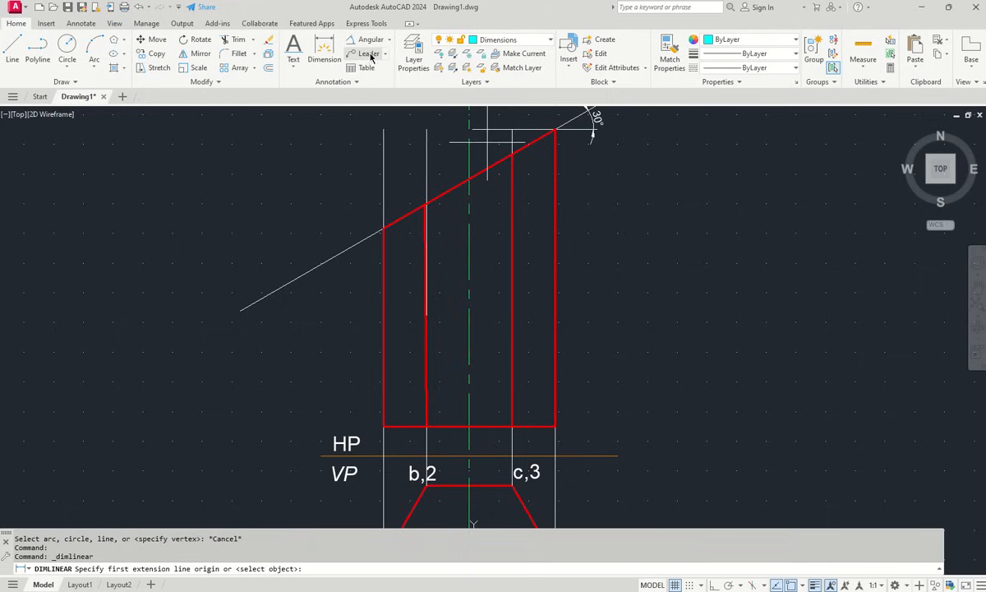
pyautogui.click(556, 130)
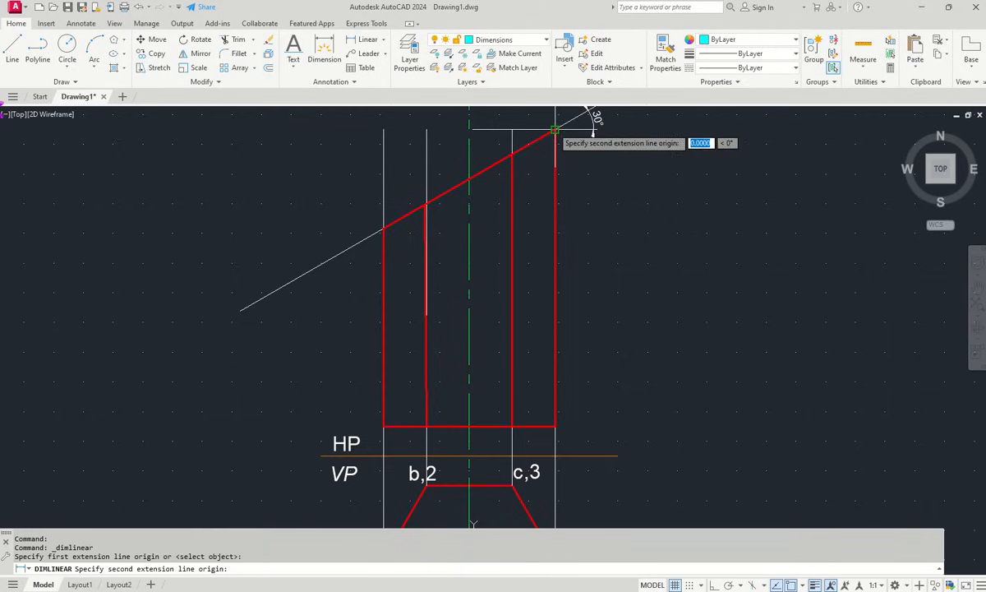
pyautogui.click(555, 427)
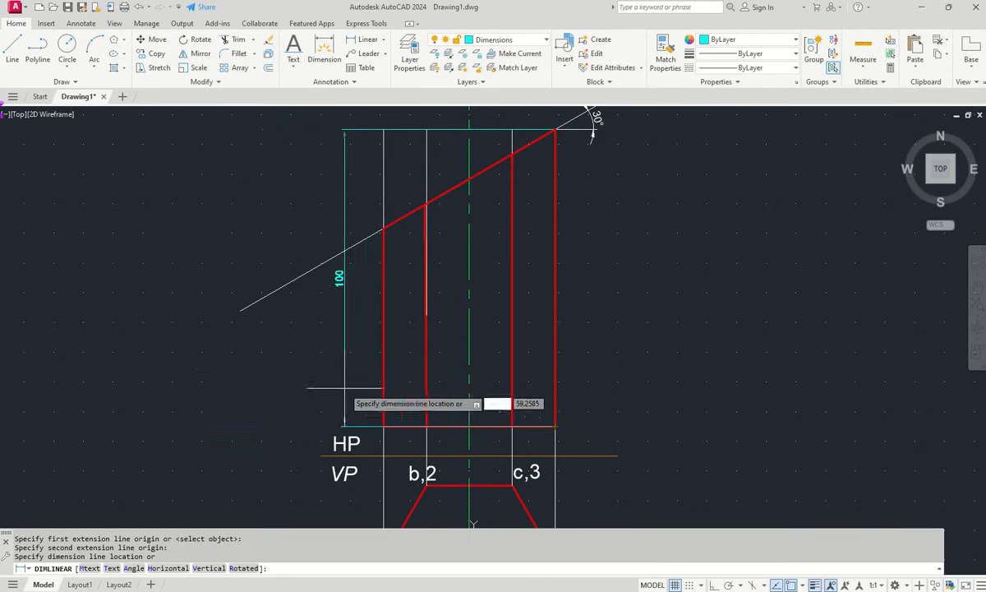
pyautogui.click(180, 385)
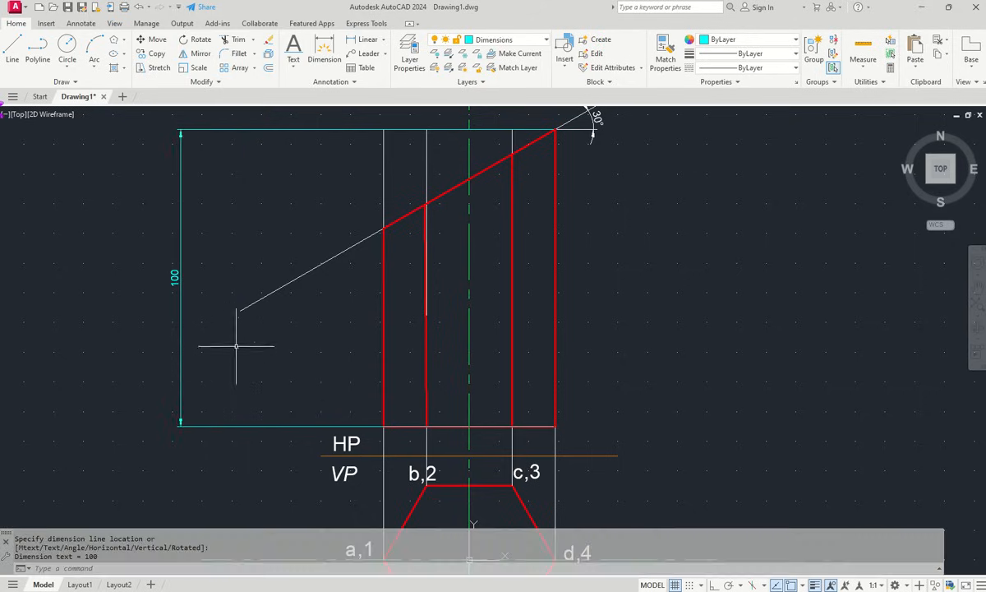
pyautogui.scroll(-3, 267, 361)
pyautogui.scroll(11, 369, 310)
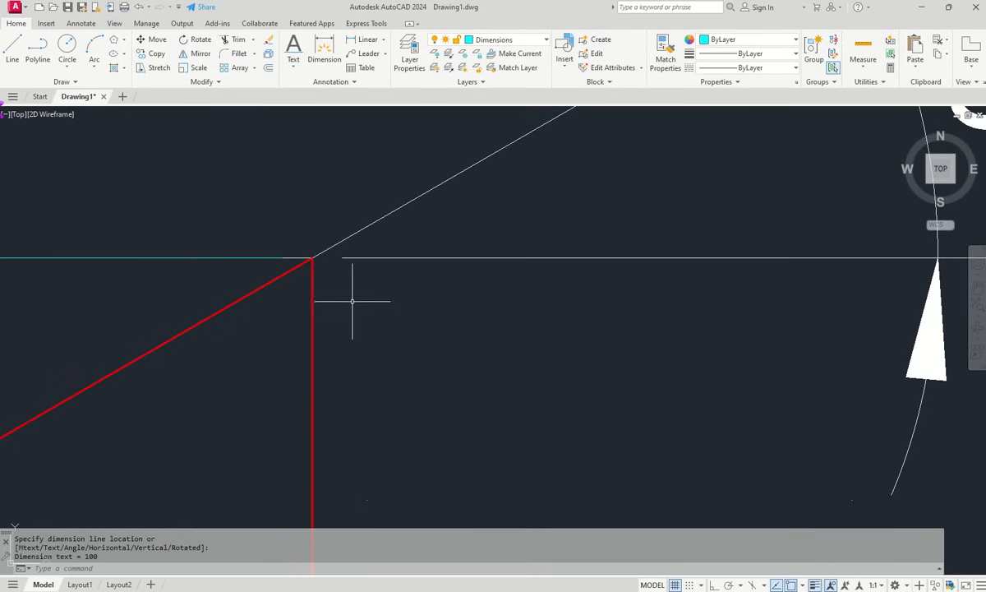
pyautogui.scroll(-8, 353, 301)
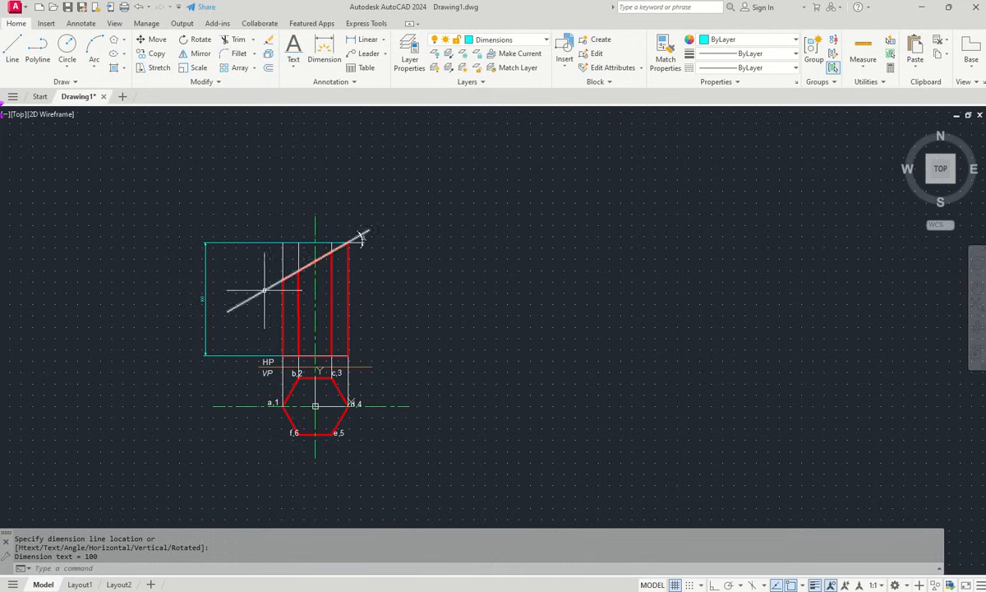
pyautogui.scroll(4, 285, 359)
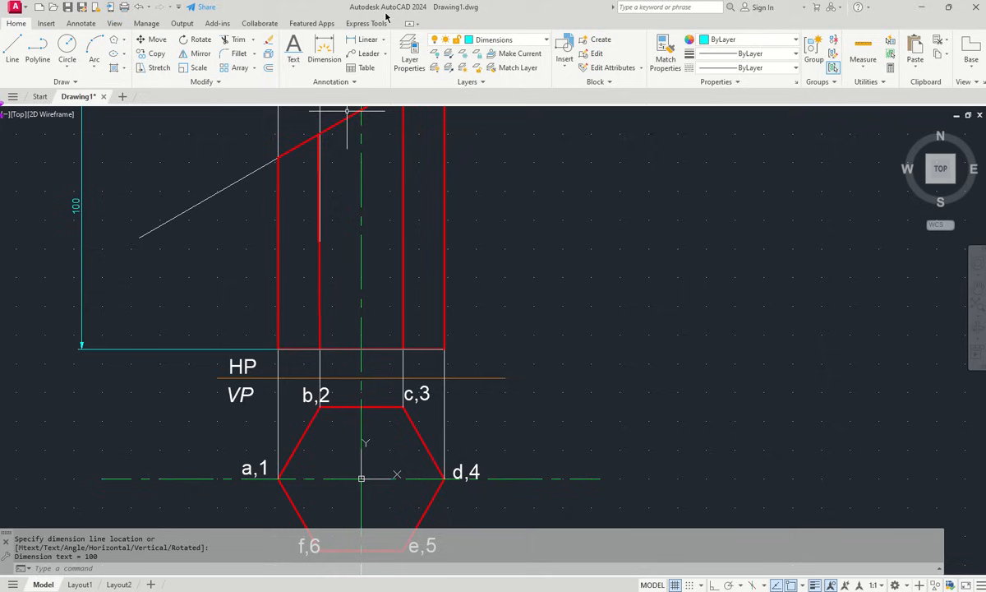
pyautogui.click(295, 67)
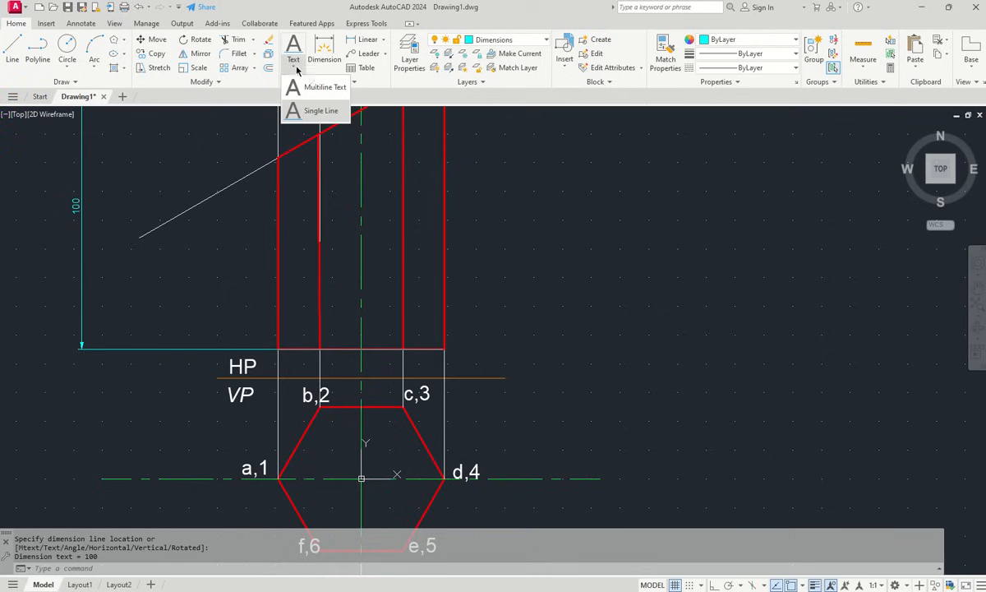
pyautogui.click(296, 109)
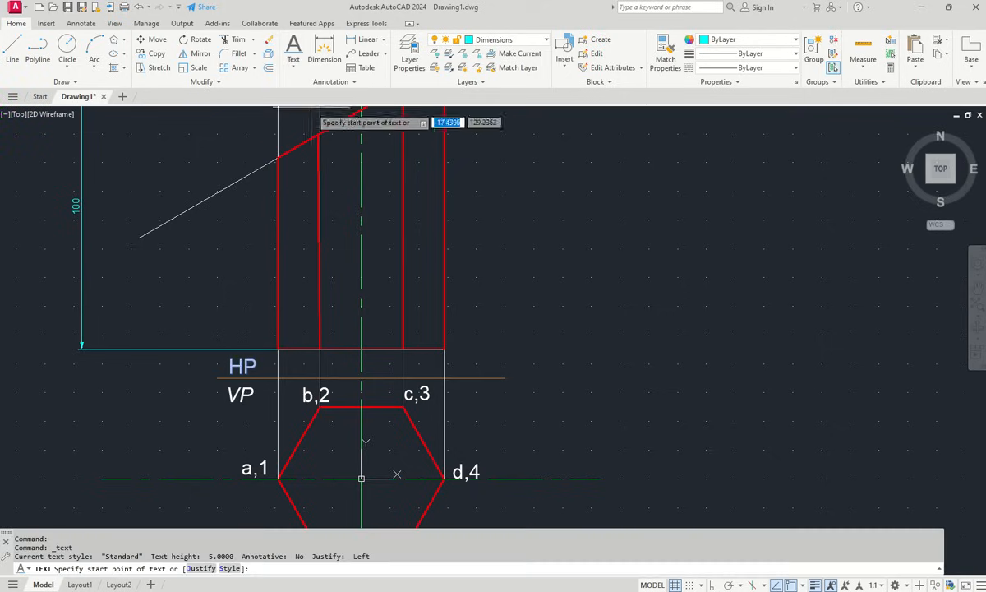
pyautogui.click(260, 334)
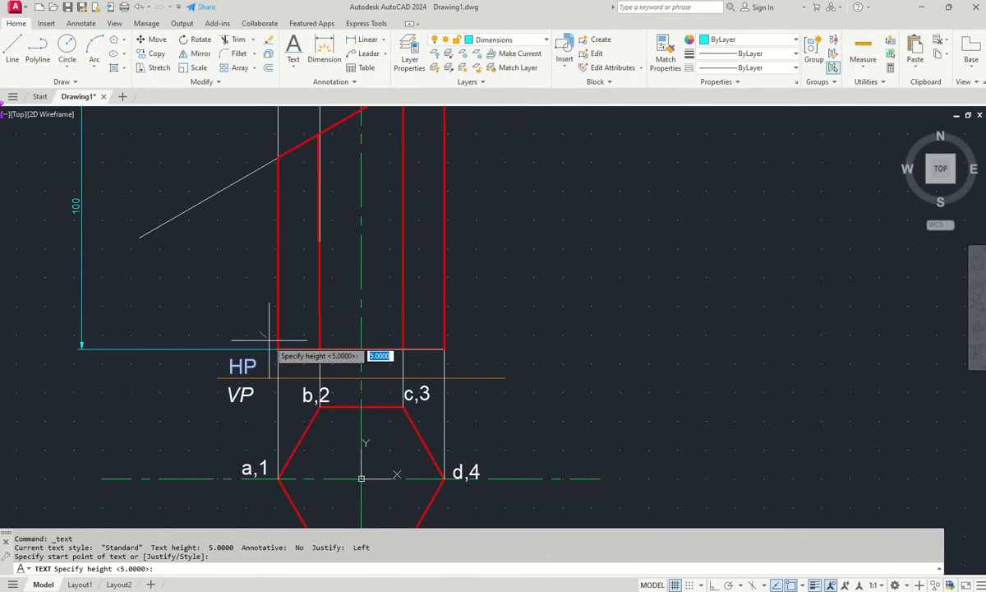
pyautogui.press('Return')
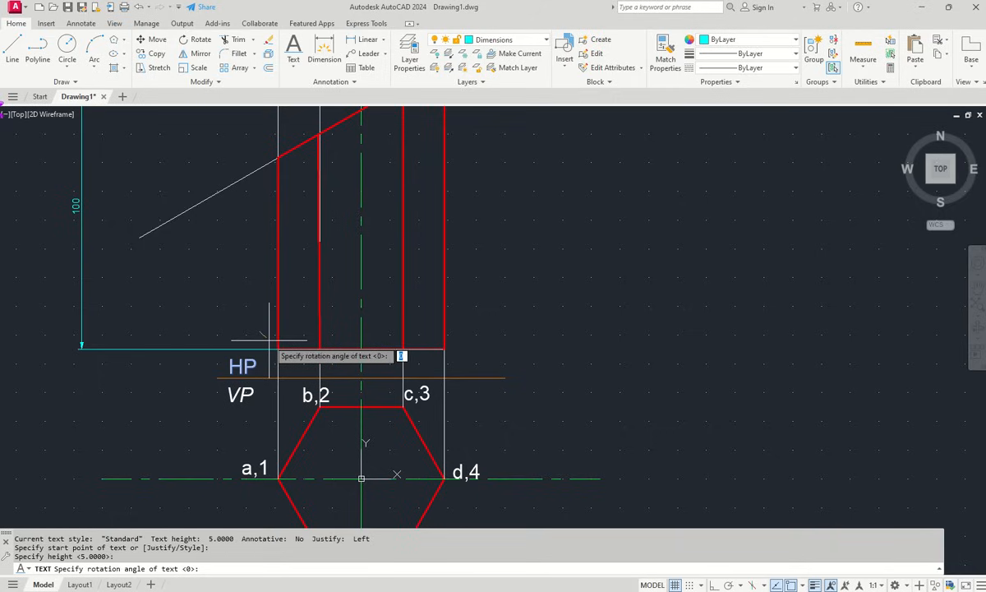
pyautogui.press('Return')
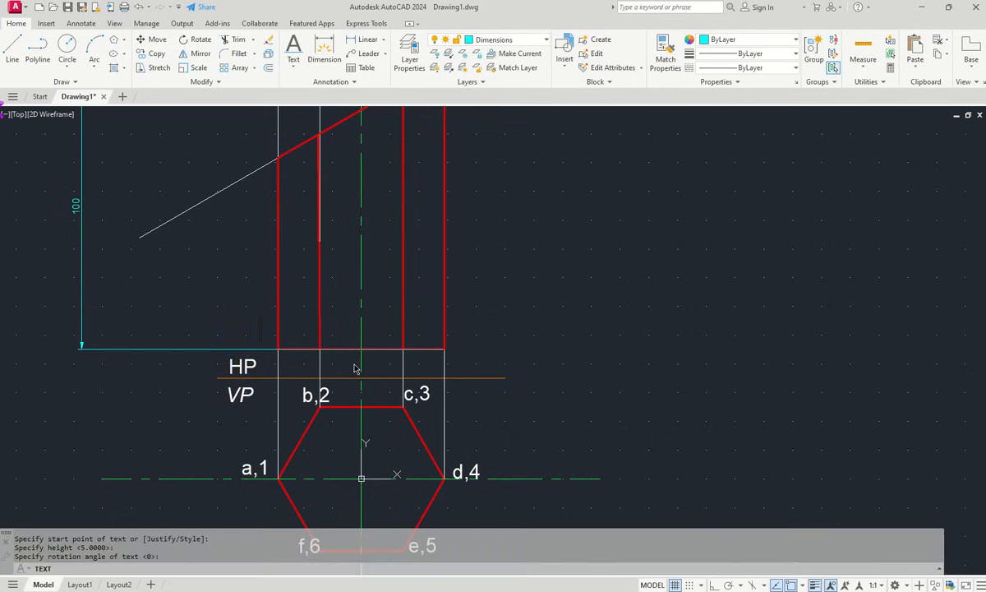
pyautogui.write('1')
pyautogui.press('BackSpace')
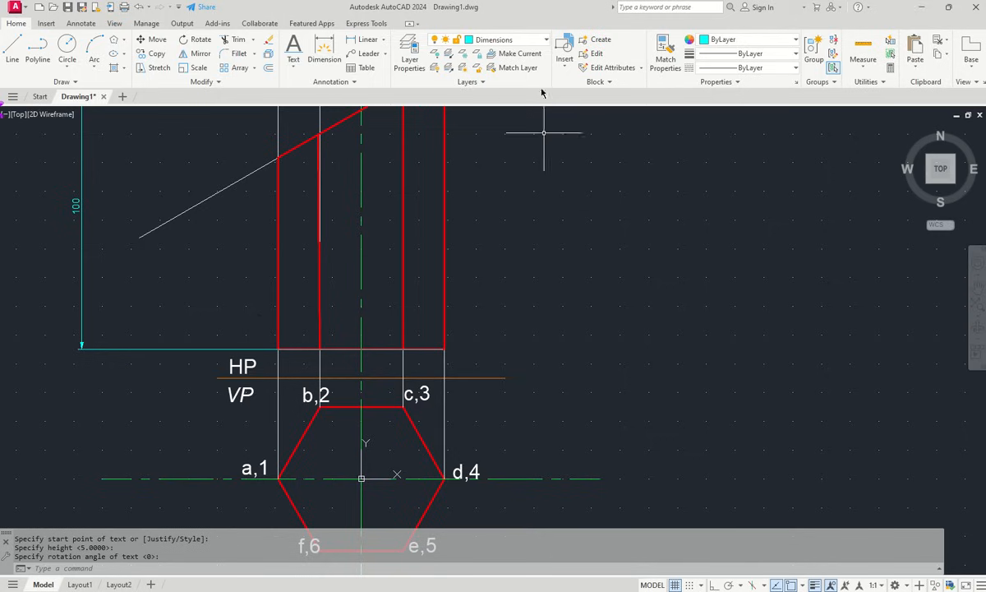
# - On layer 0, add single-line text "1" with height 5 and rotation 0 beside the front view's base corner on projector a,1
pyautogui.click(542, 40)
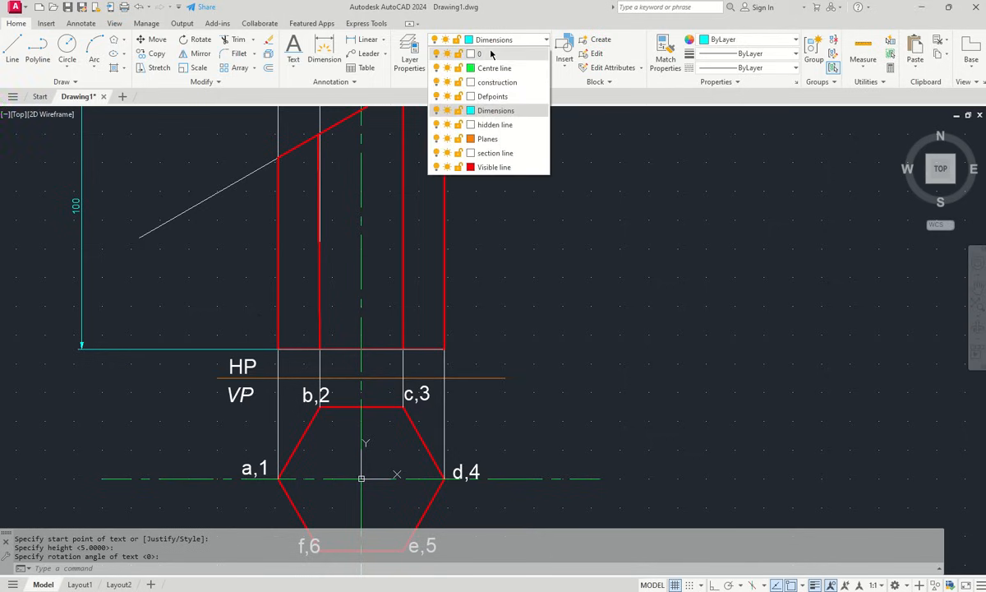
pyautogui.click(490, 54)
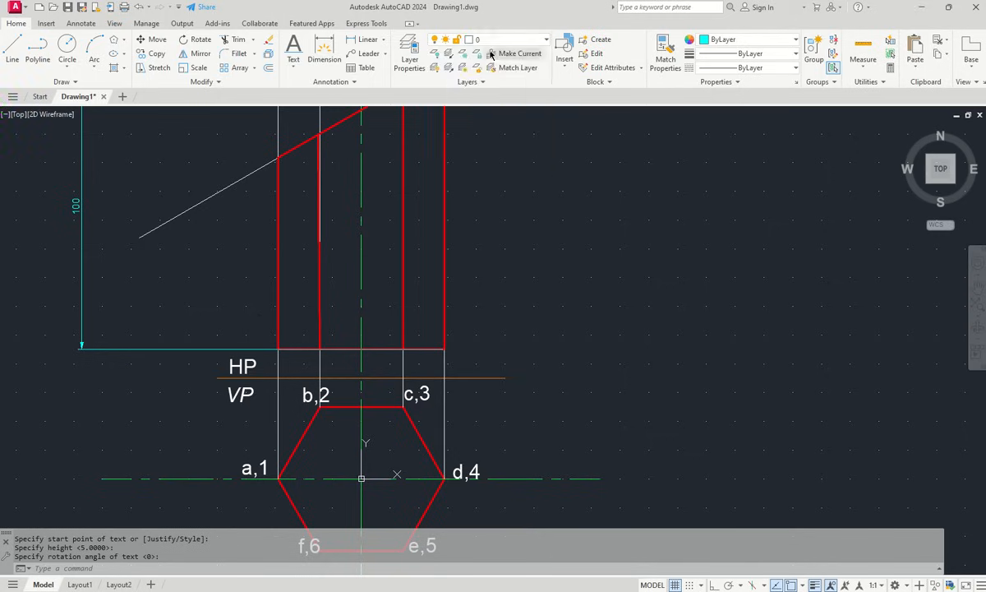
pyautogui.rightClick(250, 321)
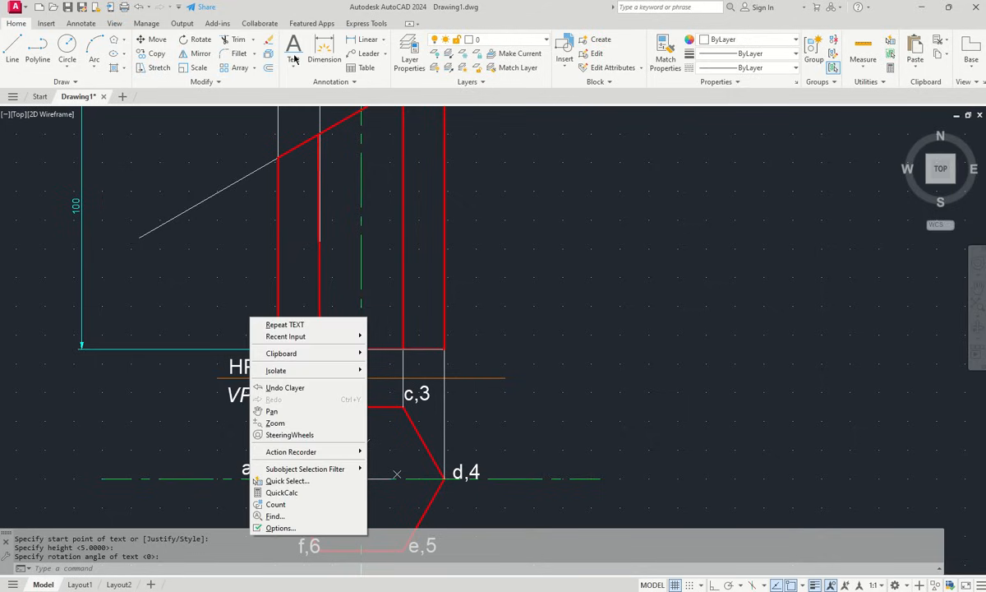
pyautogui.click(294, 62)
pyautogui.click(320, 110)
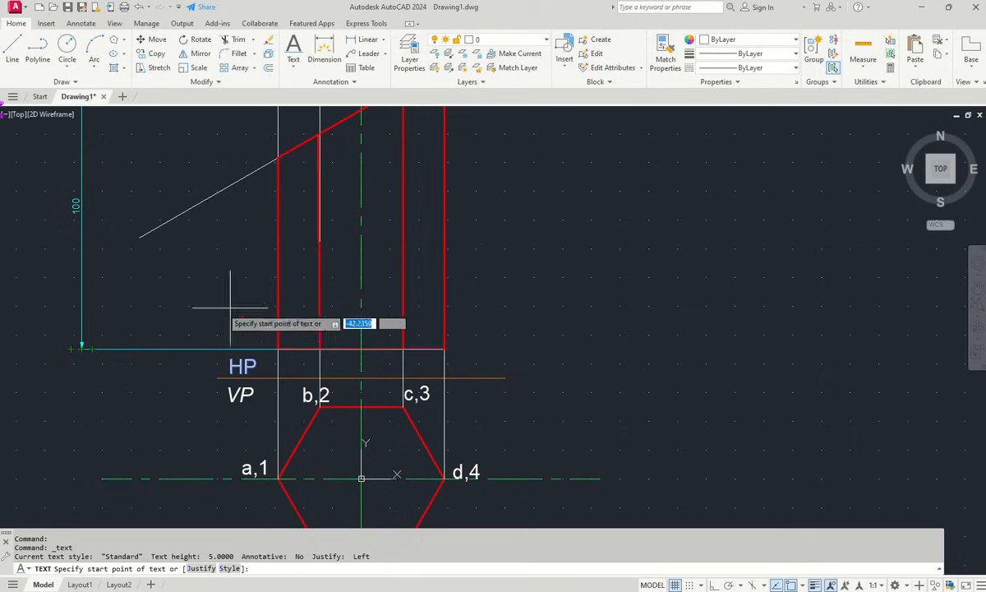
pyautogui.click(256, 329)
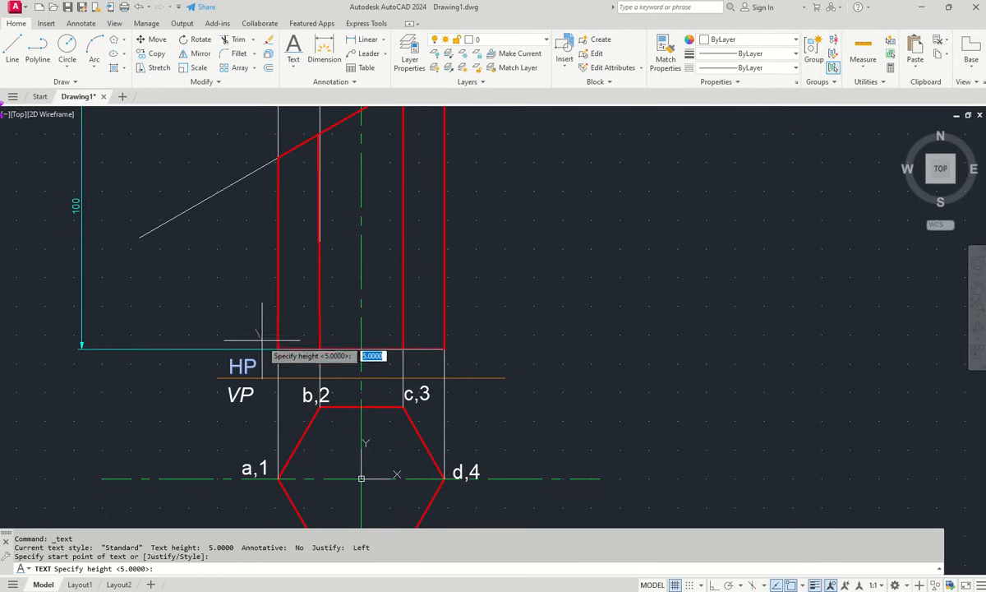
pyautogui.write('5')
pyautogui.press('Return')
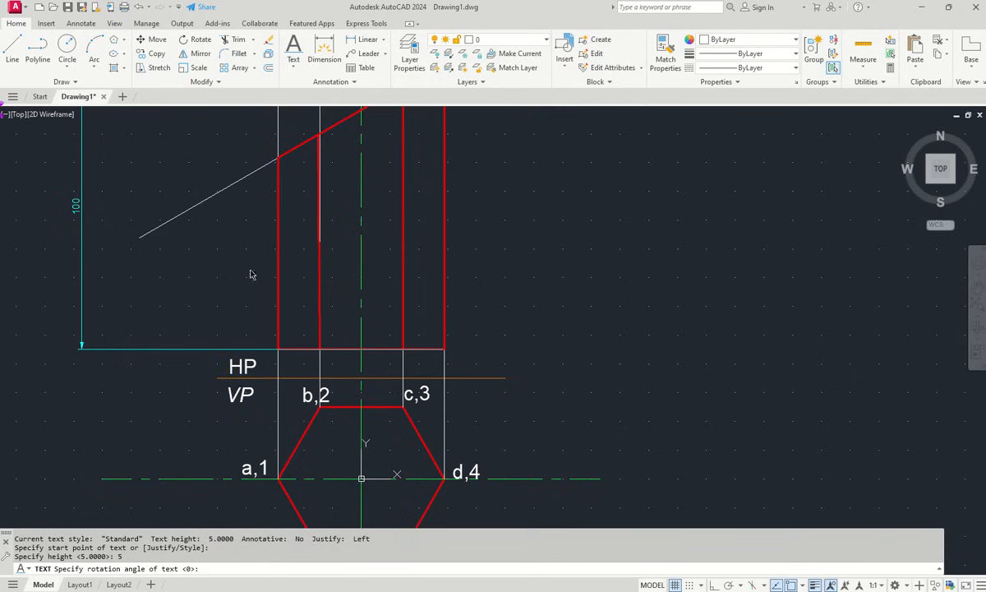
pyautogui.press('Return')
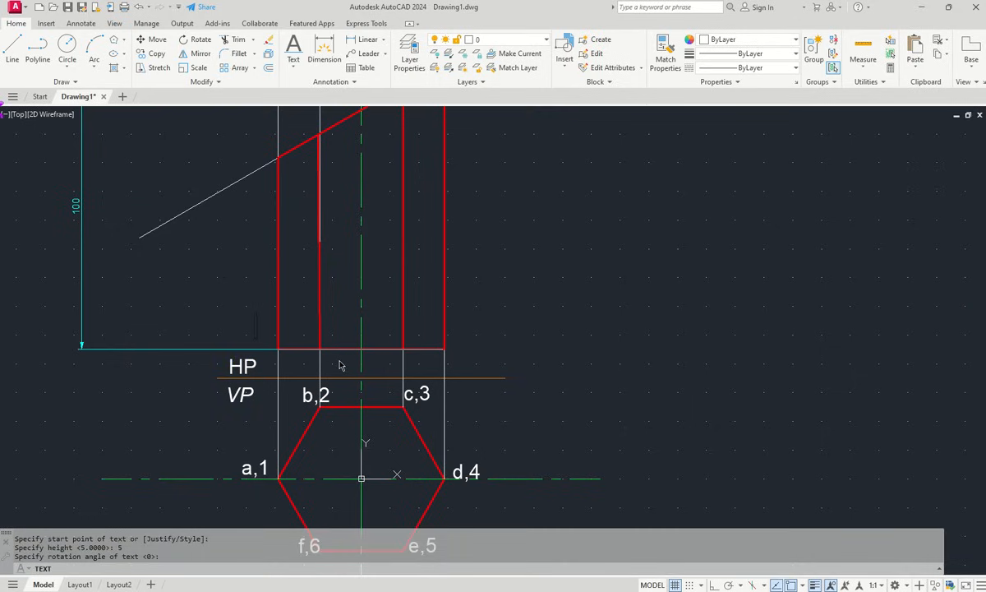
pyautogui.write('1')
# - Label the foot of the front view's edge on projector b,2 with the text "6,2"
pyautogui.click(304, 337)
pyautogui.write('E')
pyautogui.press('BackSpace')
pyautogui.write('6,')
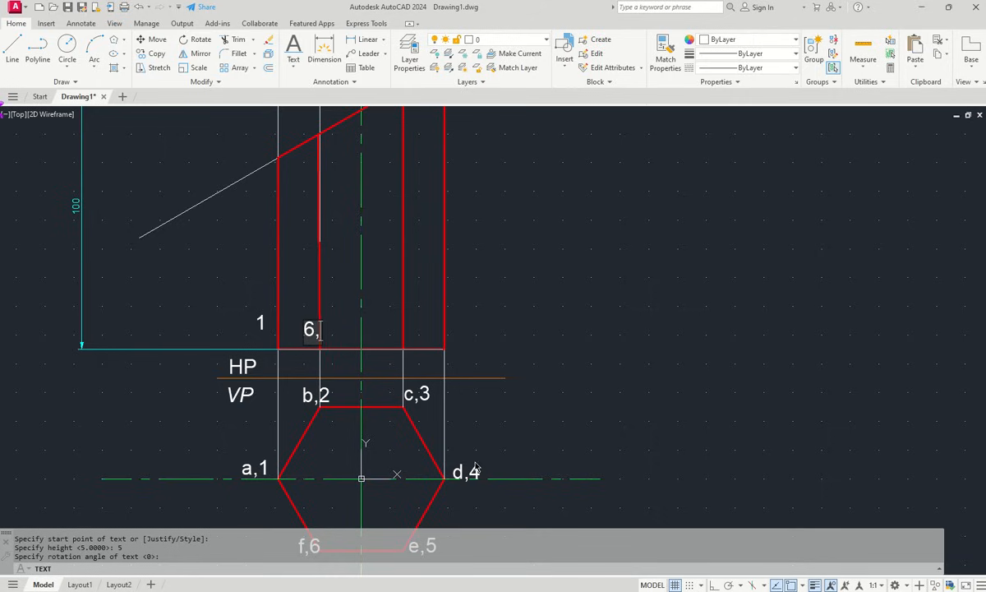
pyautogui.write('2')
# - Label the front view's base points "5,3" on projector c,3 and "4" on projector d,4
pyautogui.click(399, 344)
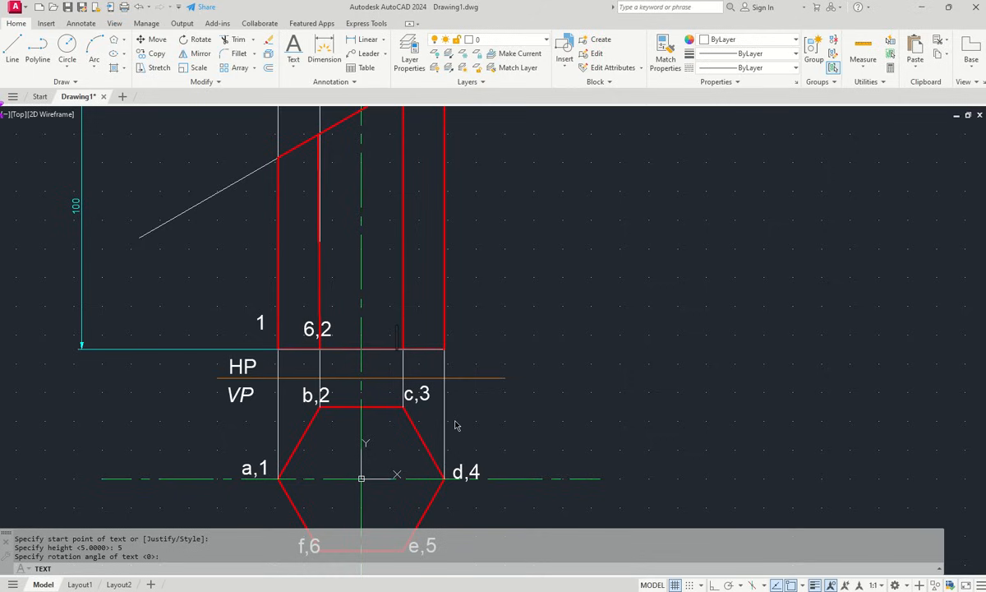
pyautogui.write('E')
pyautogui.press('BackSpace')
pyautogui.write('5,3')
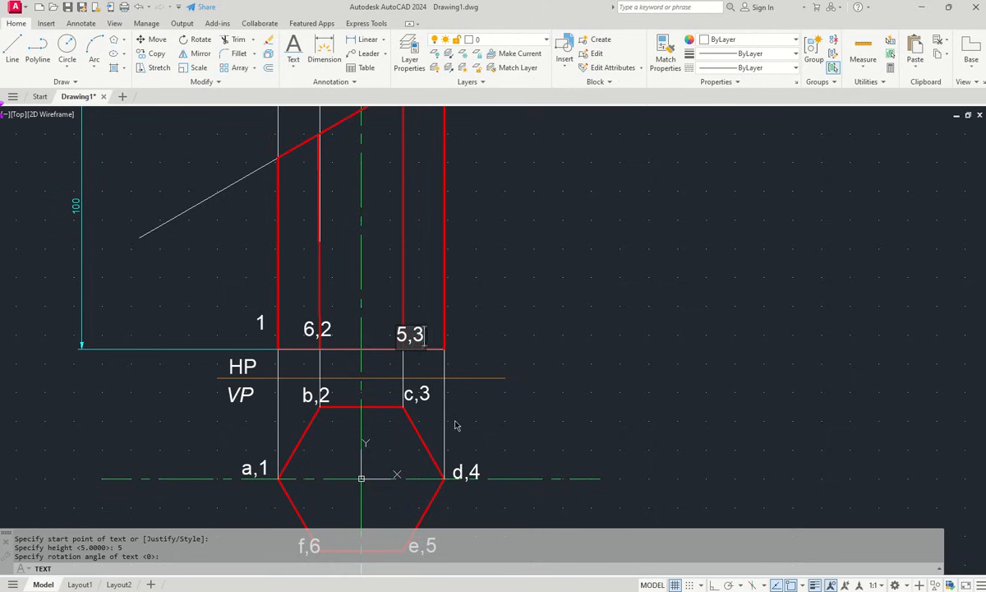
pyautogui.click(448, 351)
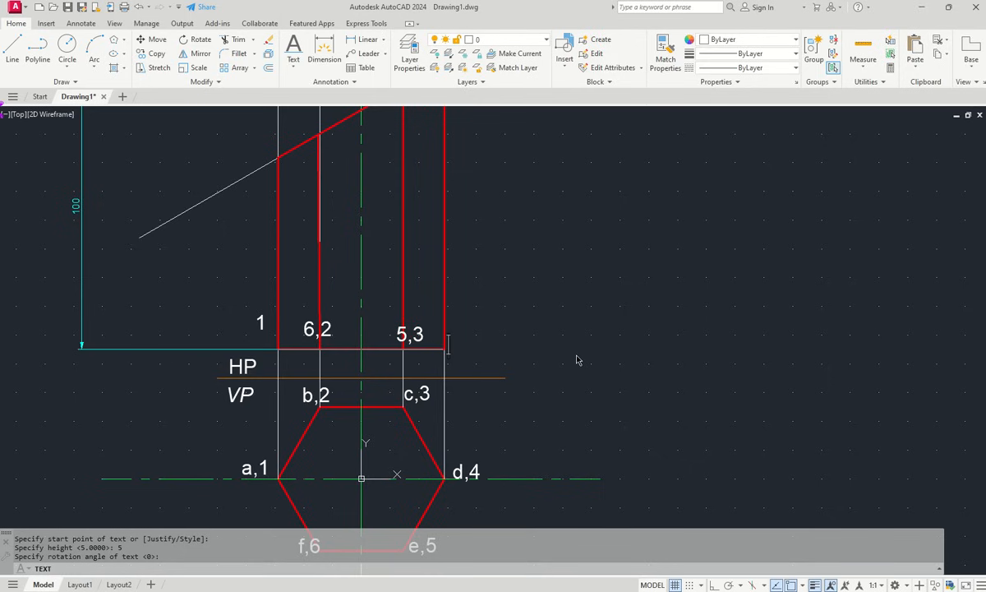
pyautogui.write('4')
# - Label the inclined section line "a" above edge 1 and "f,b" above edge 6,2 in the front view
pyautogui.scroll(2, 572, 349)
pyautogui.scroll(-4, 568, 352)
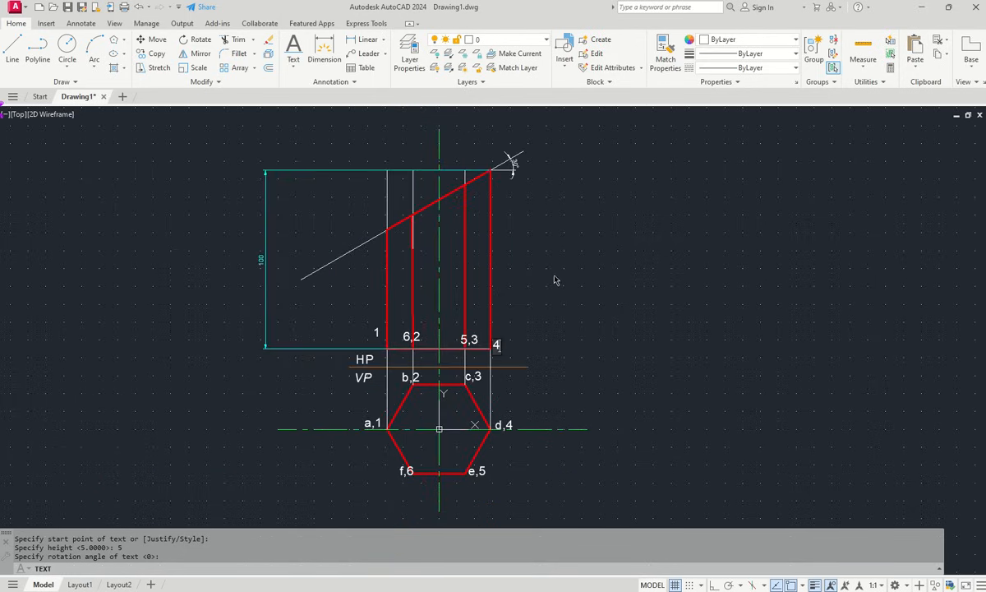
pyautogui.click(369, 216)
pyautogui.click(380, 228)
pyautogui.write('a')
pyautogui.scroll(2, 405, 214)
pyautogui.scroll(1, 405, 215)
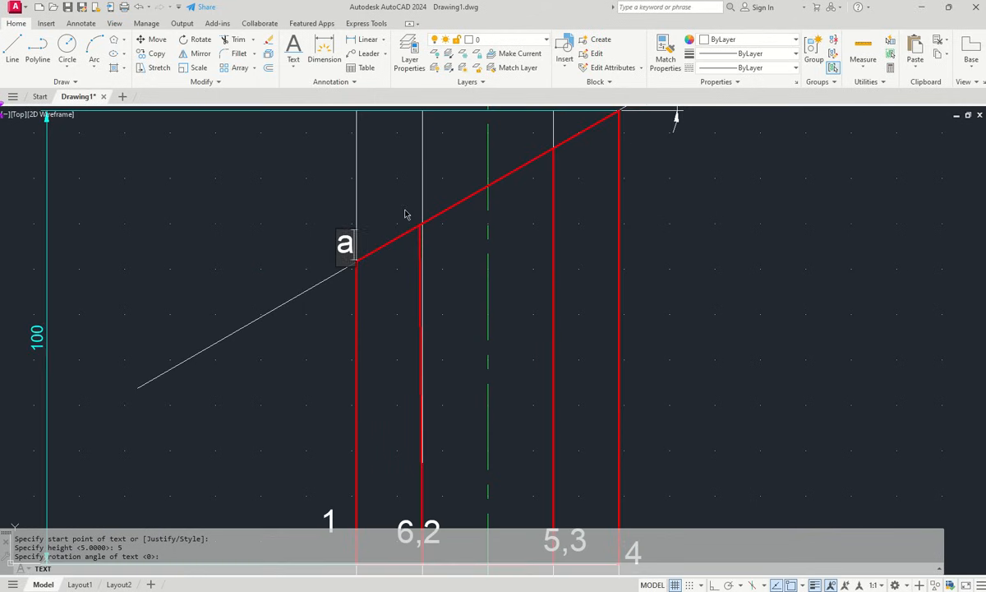
pyautogui.scroll(-1, 411, 222)
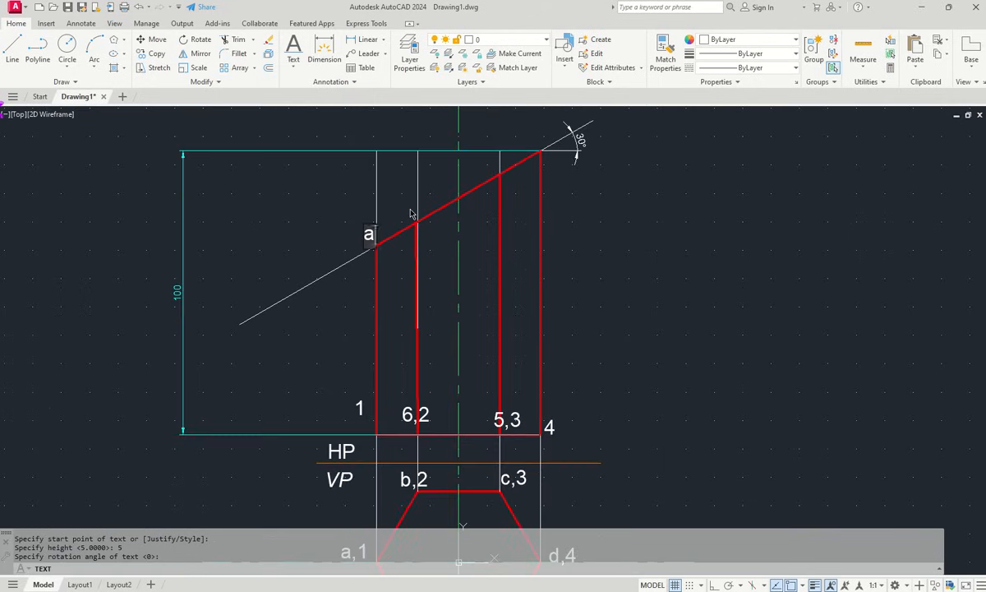
pyautogui.click(405, 215)
pyautogui.write('f,')
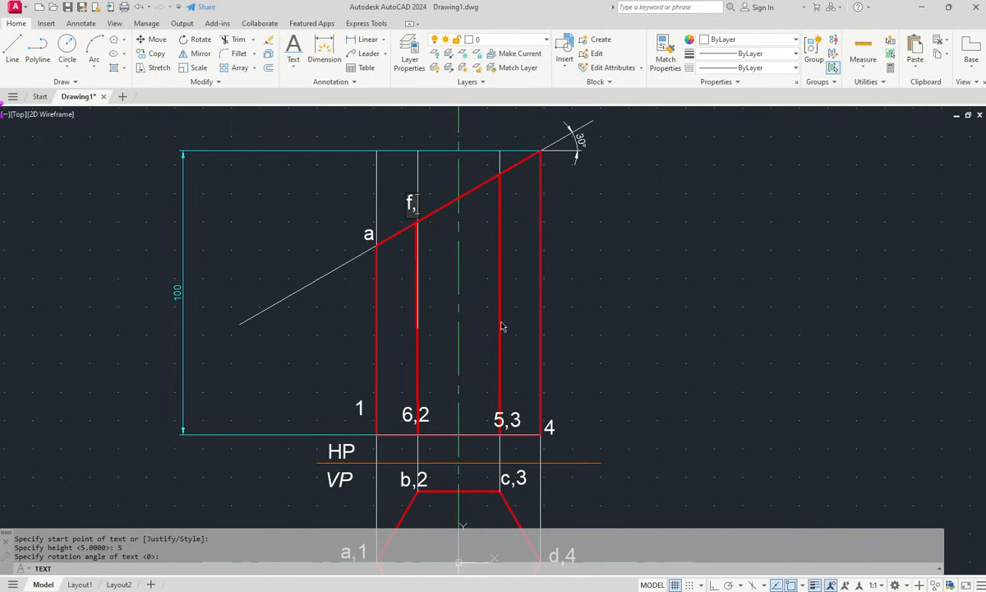
pyautogui.write('b')
# - Label the inclined section line "e,c" above edge 5,3 and "d" above edge 4 in the front view
pyautogui.click(486, 168)
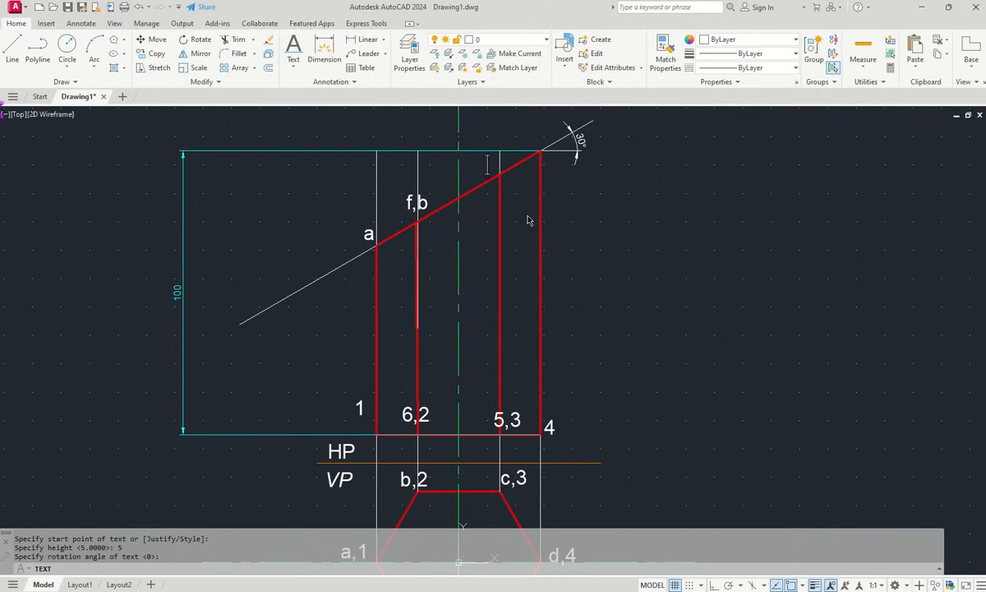
pyautogui.write('e,c')
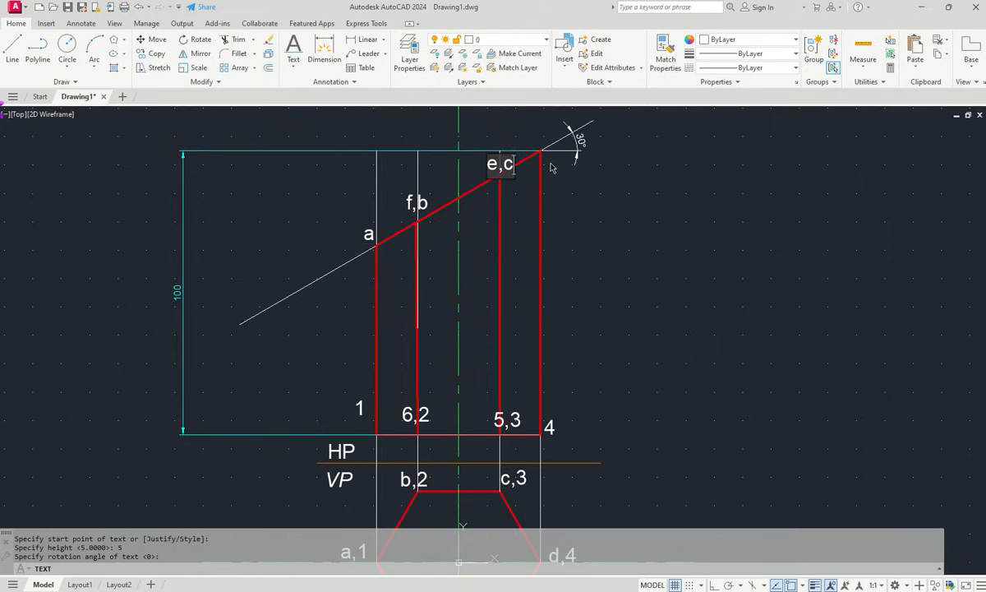
pyautogui.click(540, 134)
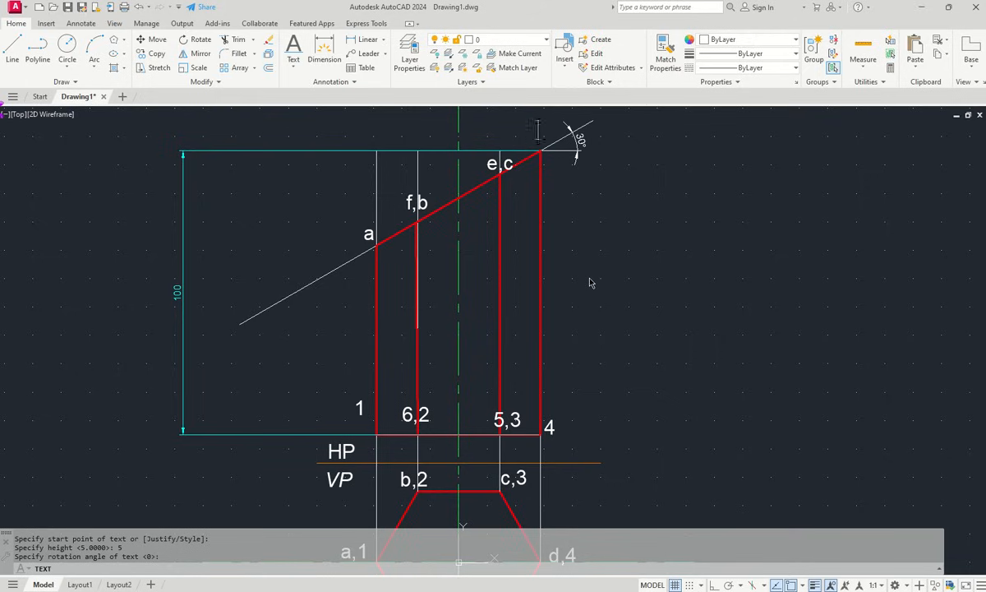
pyautogui.write('e')
pyautogui.press('BackSpace')
pyautogui.write('d')
pyautogui.scroll(-3, 520, 334)
pyautogui.scroll(2, 543, 352)
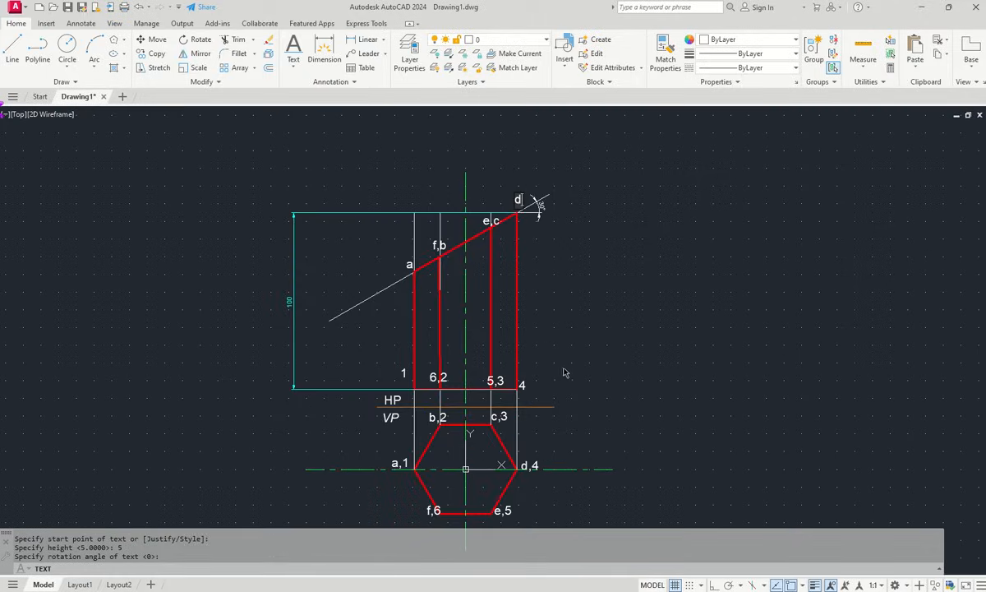